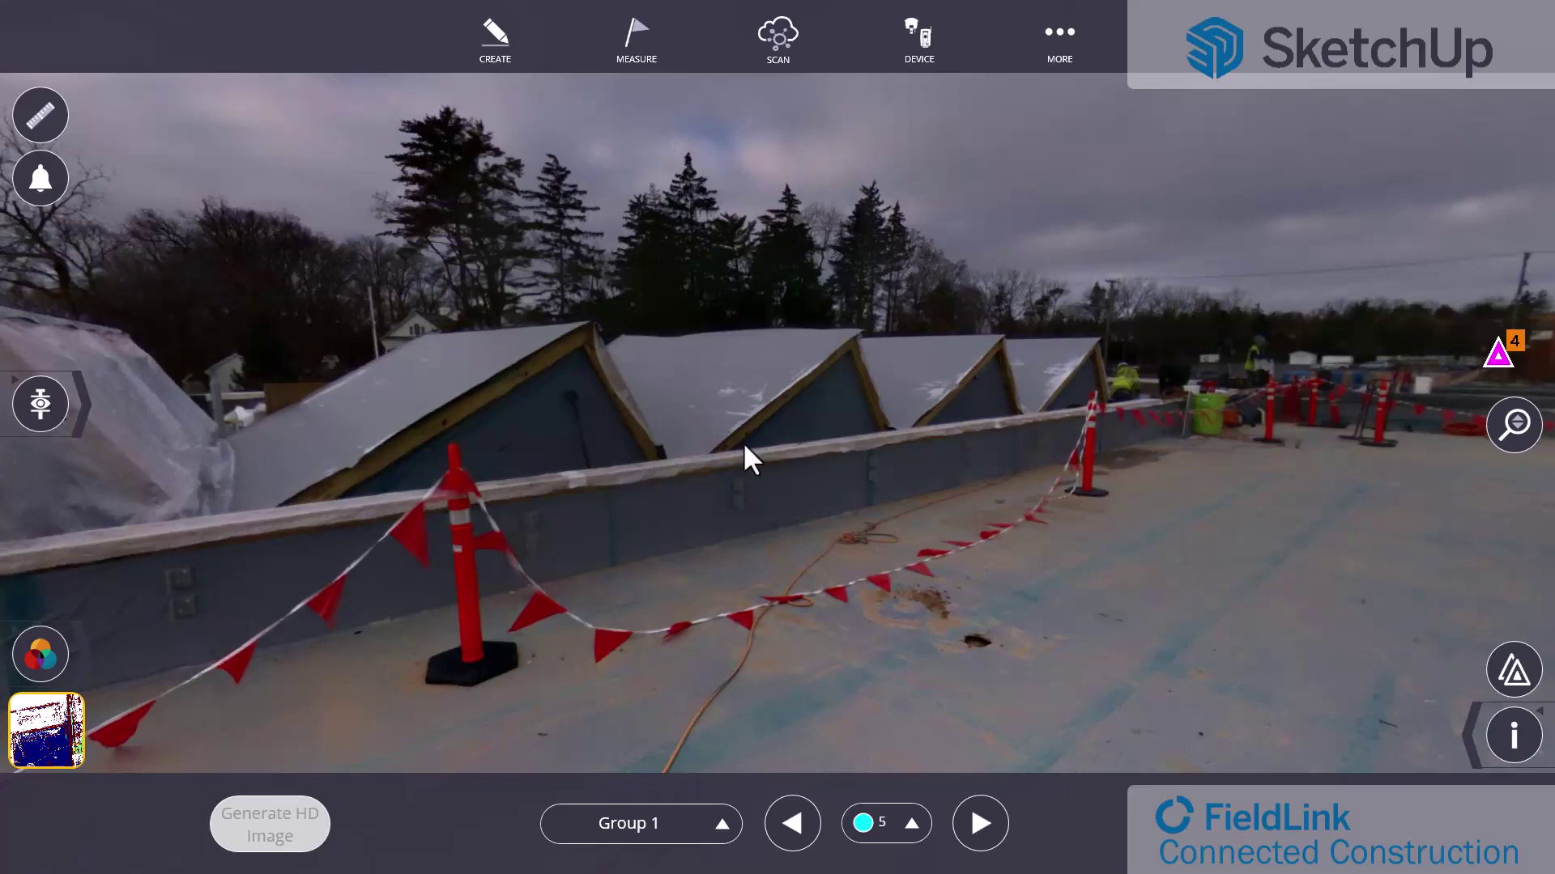
Switch from the station 5 panorama to the 3D point cloud and examine the scanned roof and its stations.
mouse_move(970, 469)
left_mouse_down()
mouse_move(902, 479)
mouse_move(1058, 468)
mouse_move(944, 476)
left_mouse_up()
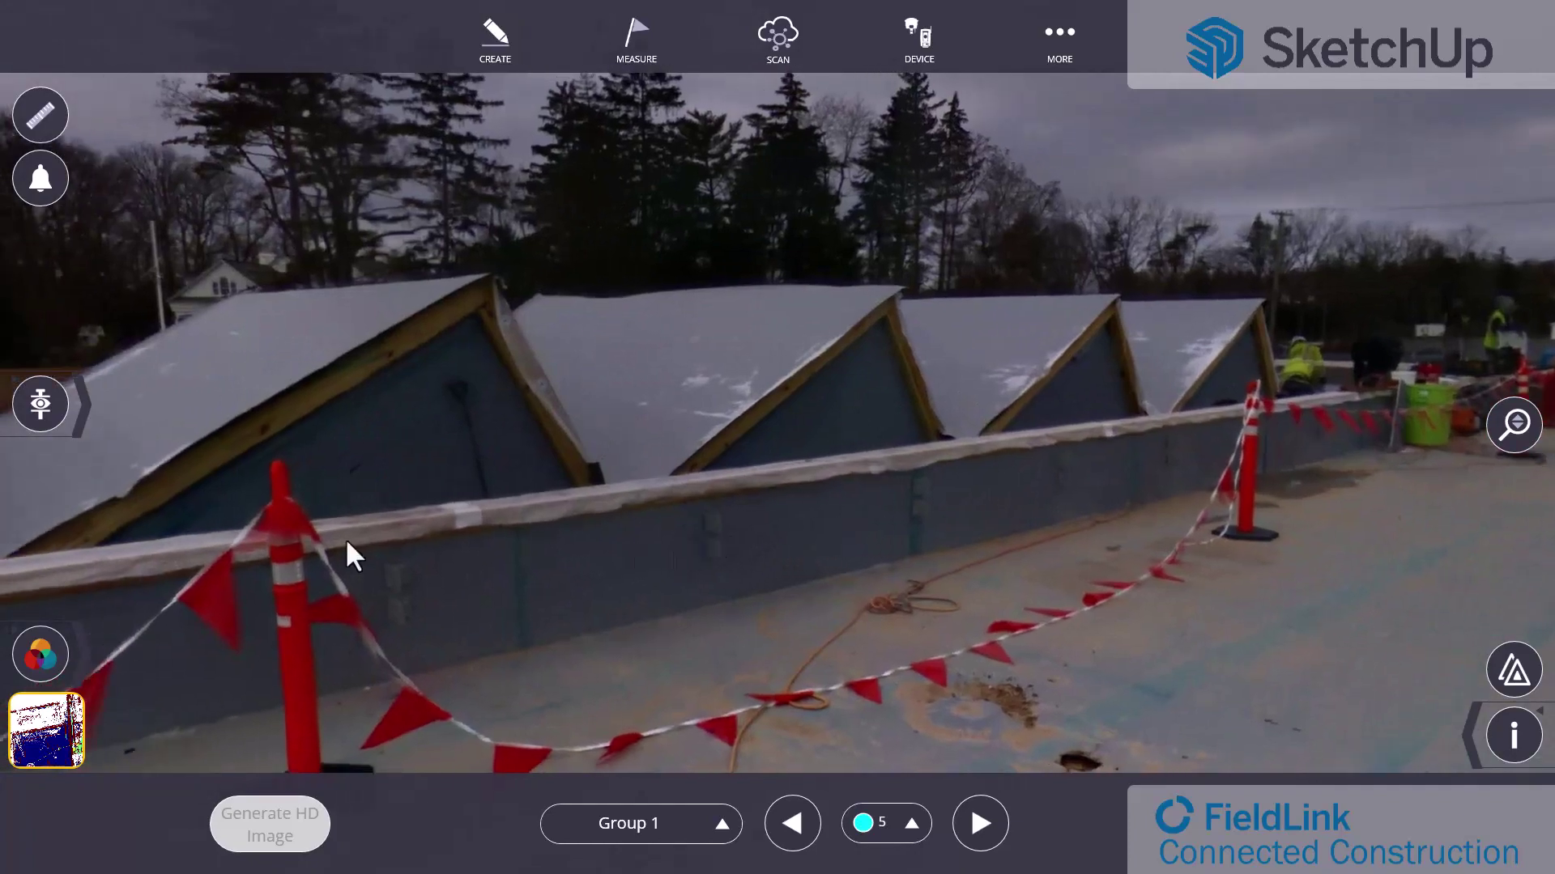
left_click(51, 723)
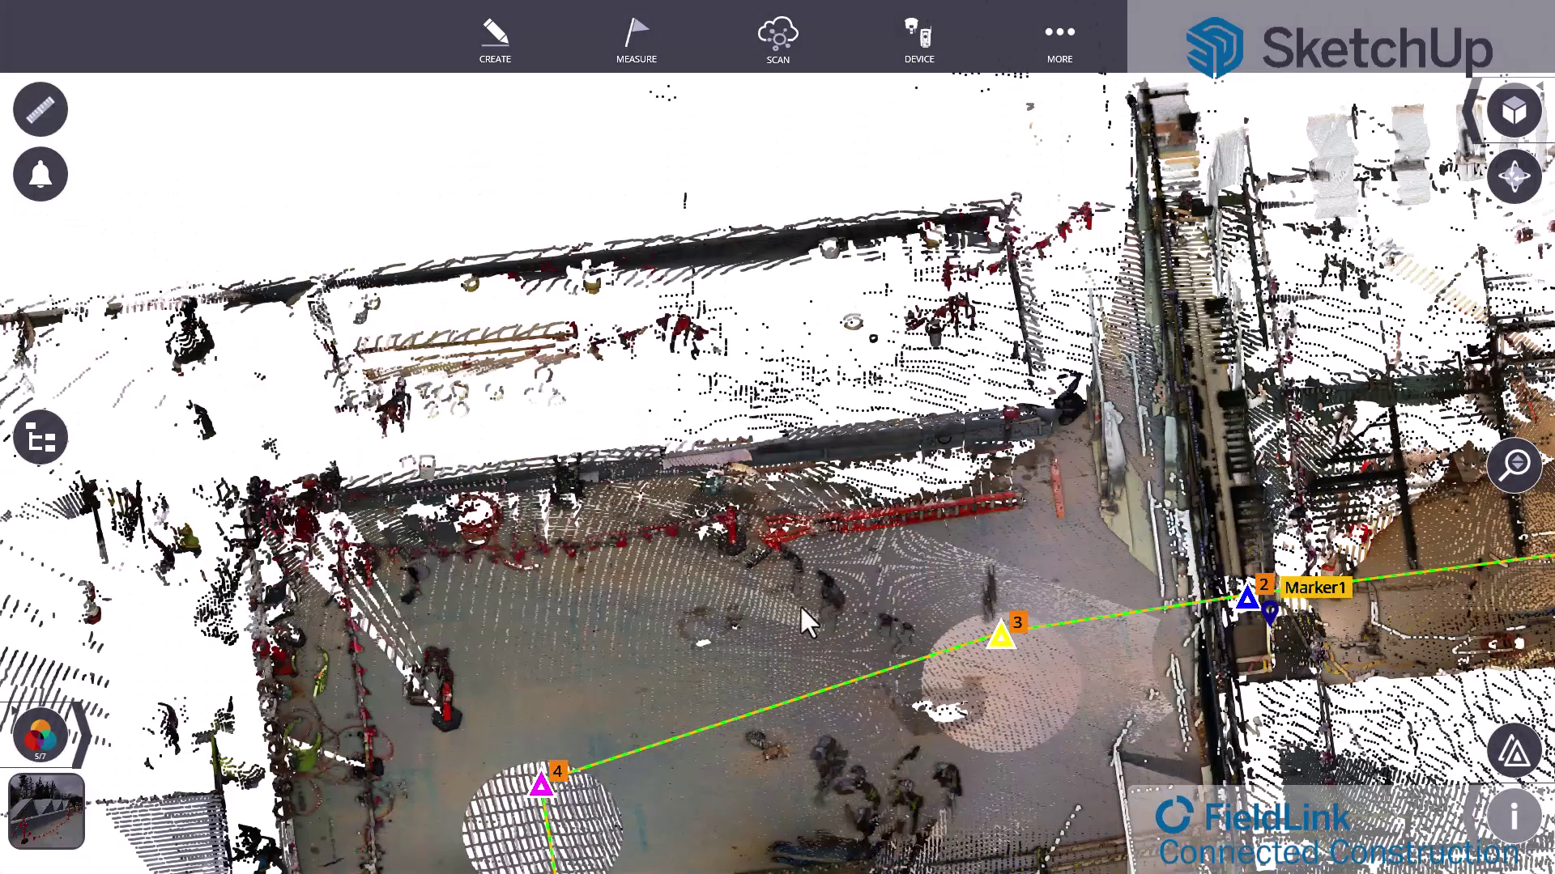
left_click_drag(800, 604, 649, 561)
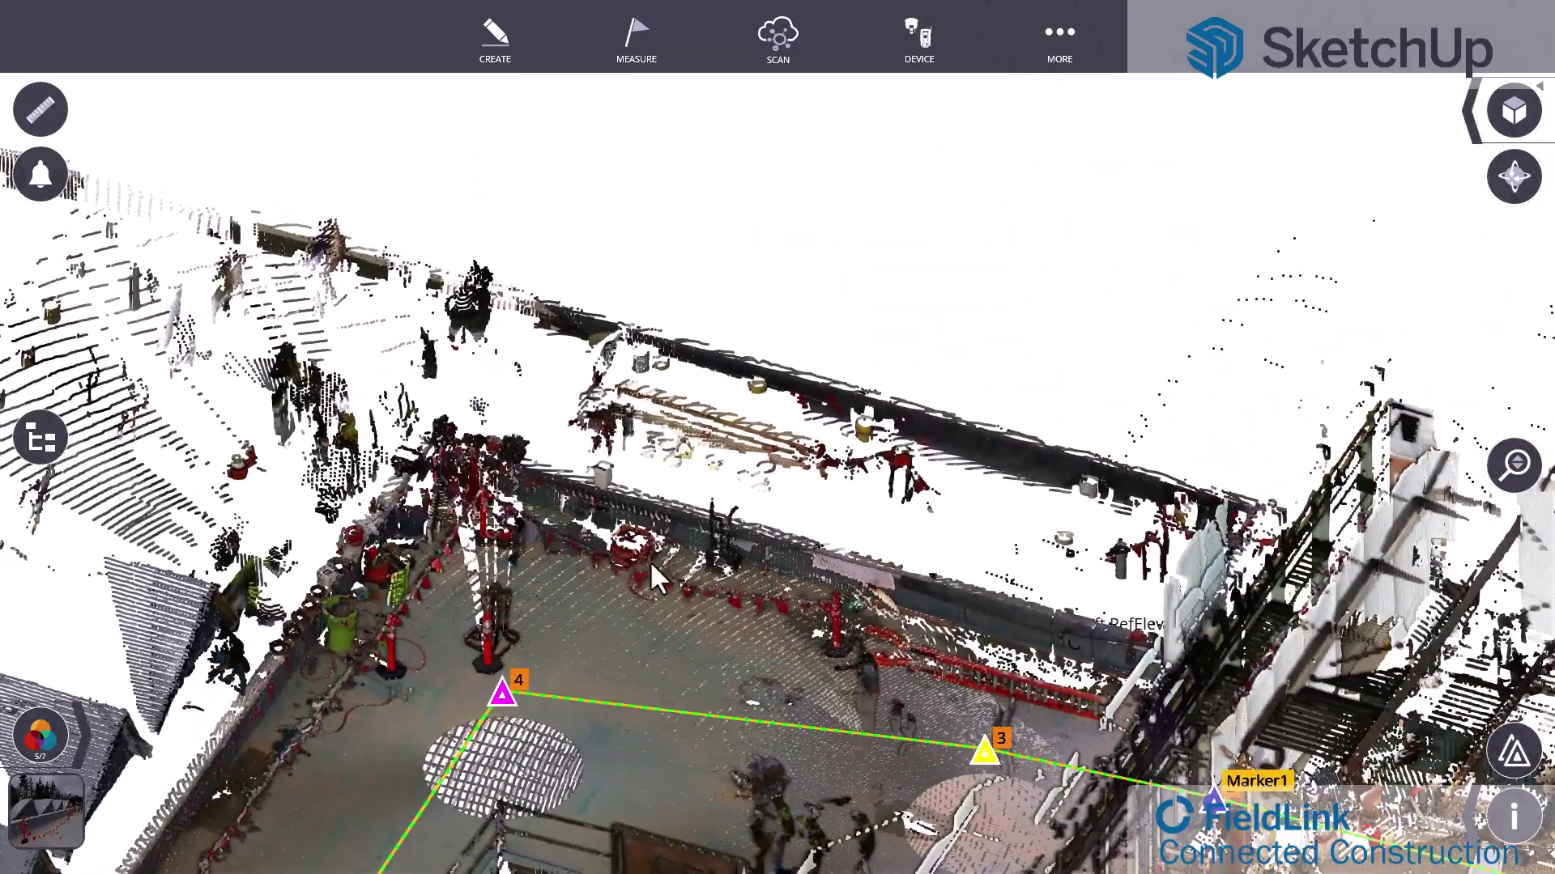
scroll(709, 579, "down", 5)
scroll(721, 642, "down", 2)
middle_click_drag(674, 658, 1001, 434)
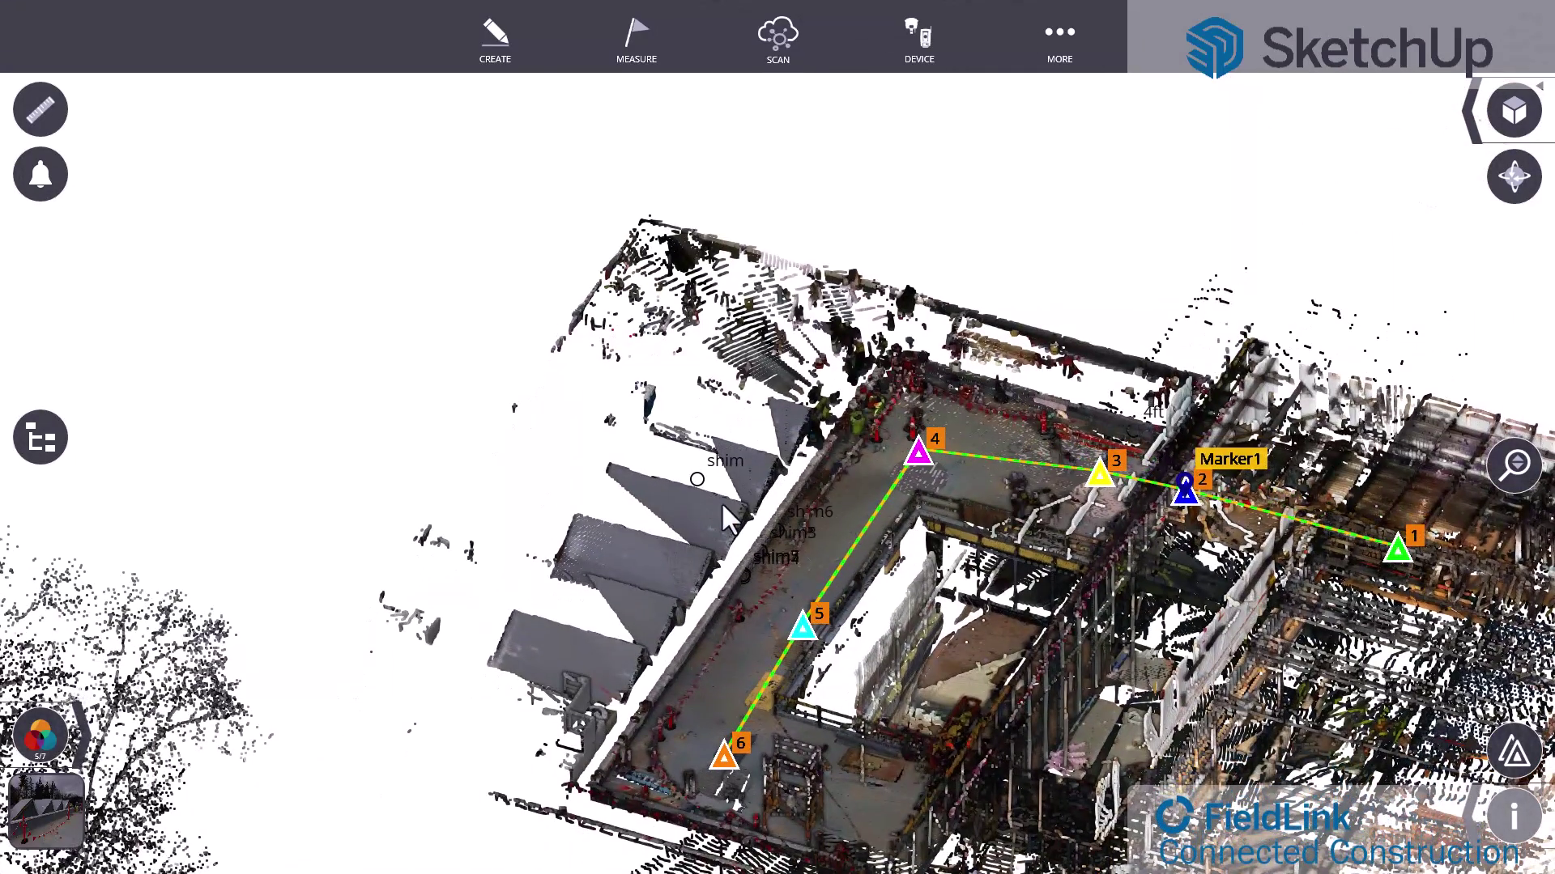
scroll(793, 511, "up", 1)
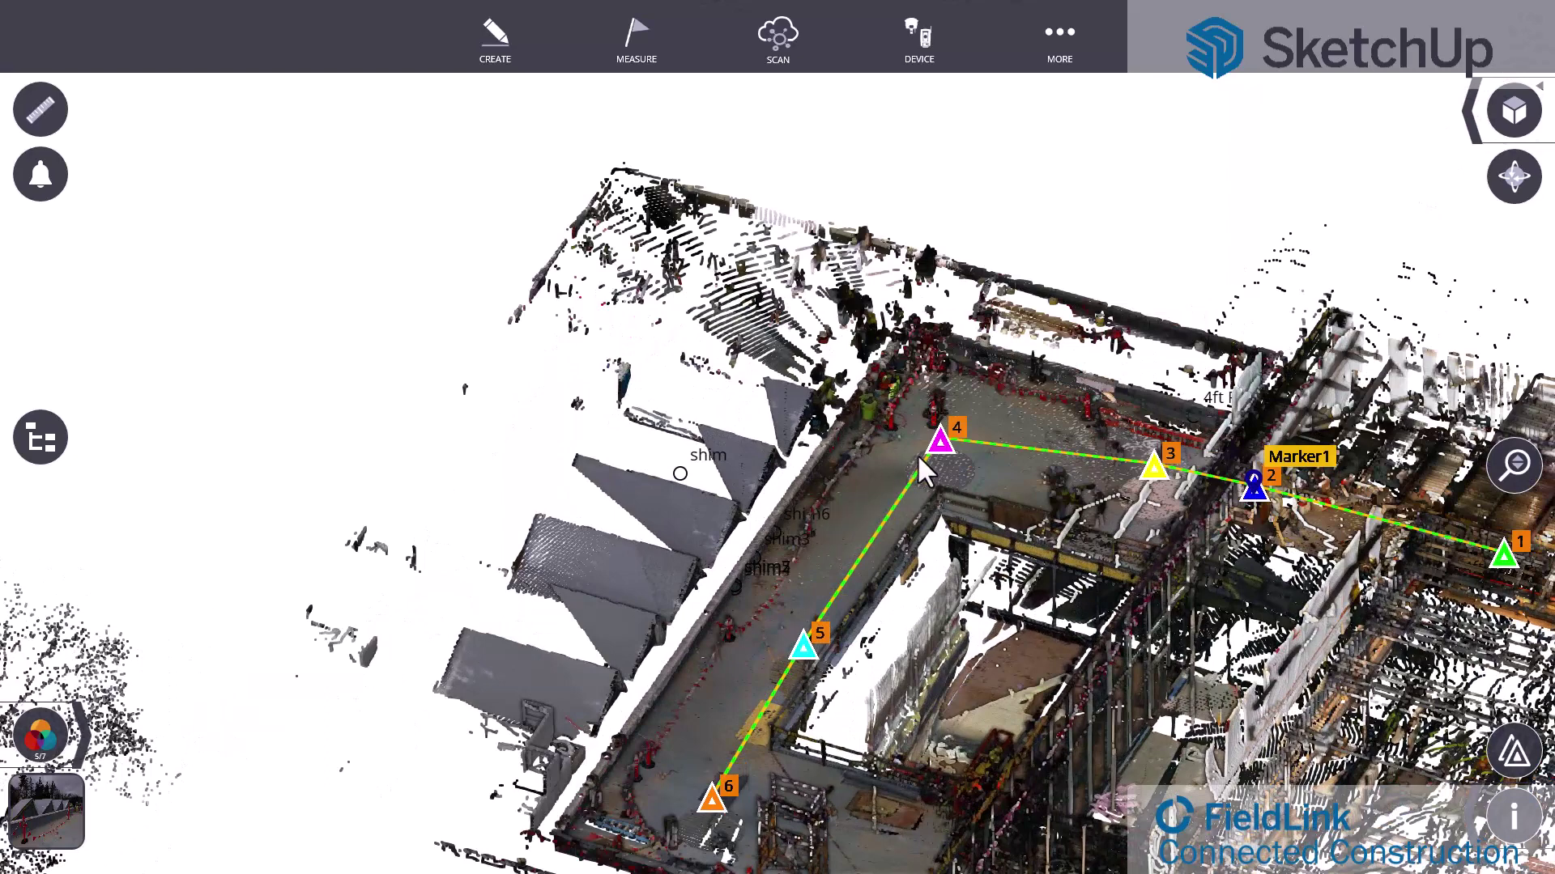
scroll(918, 458, "up", 1)
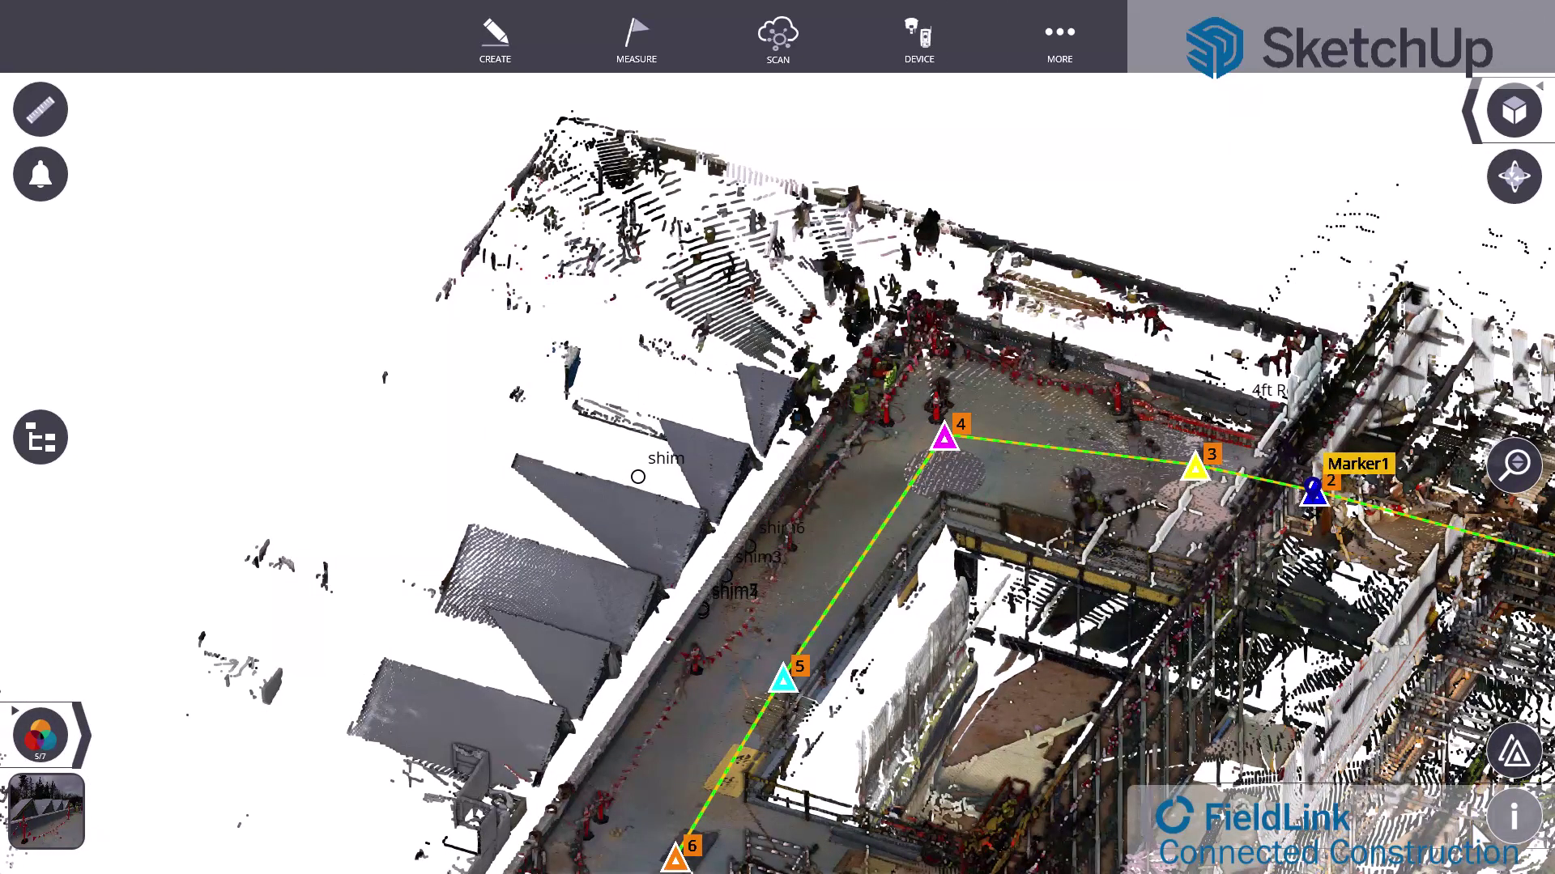
Show the A-112.pdf drawing over the point cloud.
left_click(1505, 818)
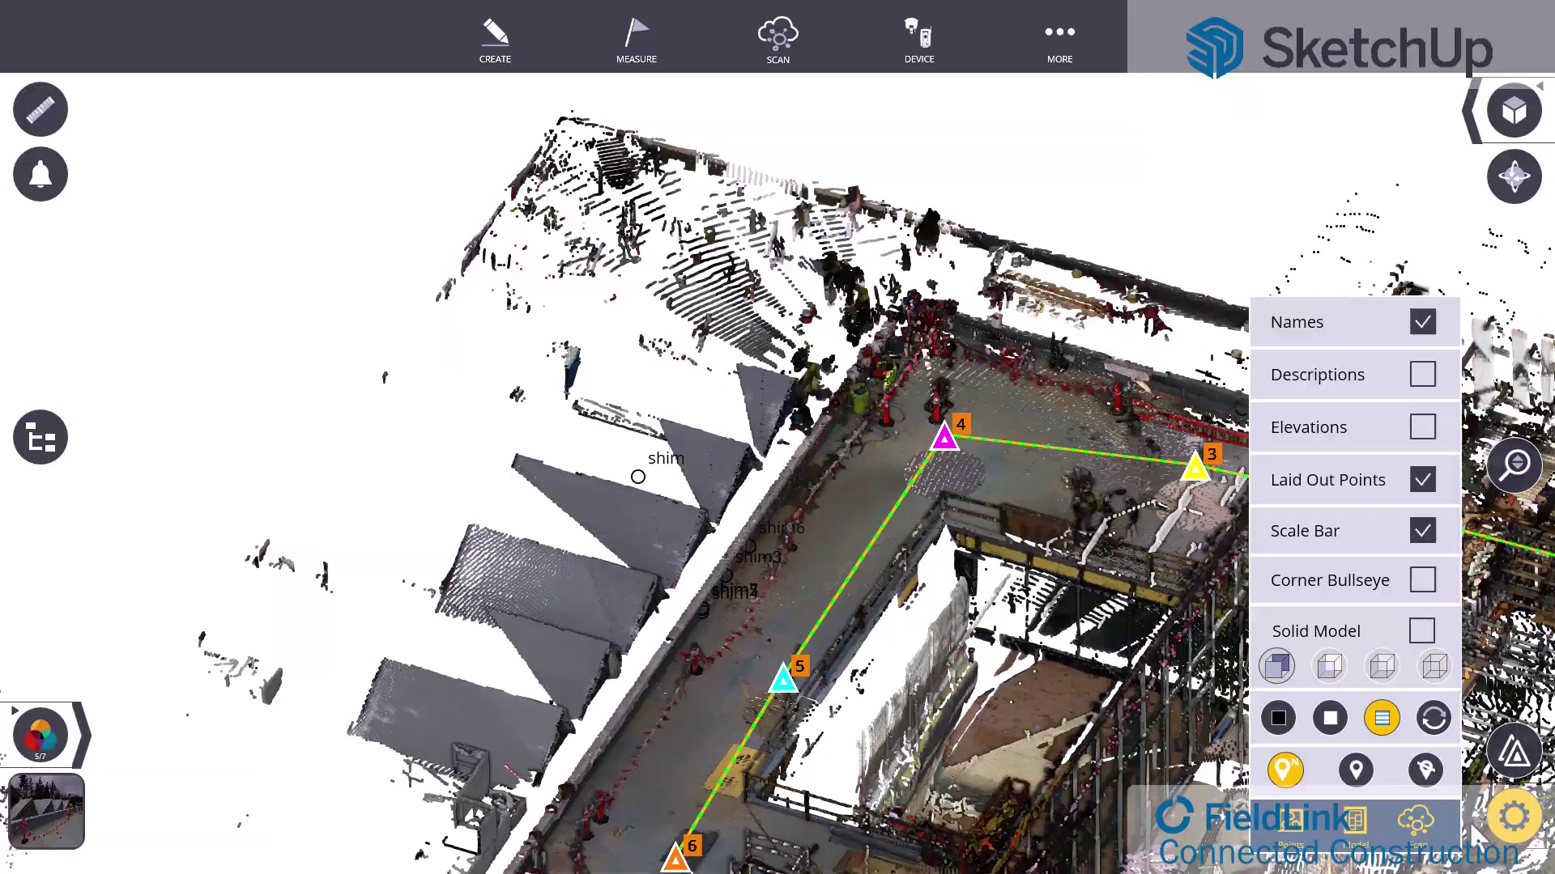
left_click(1368, 830)
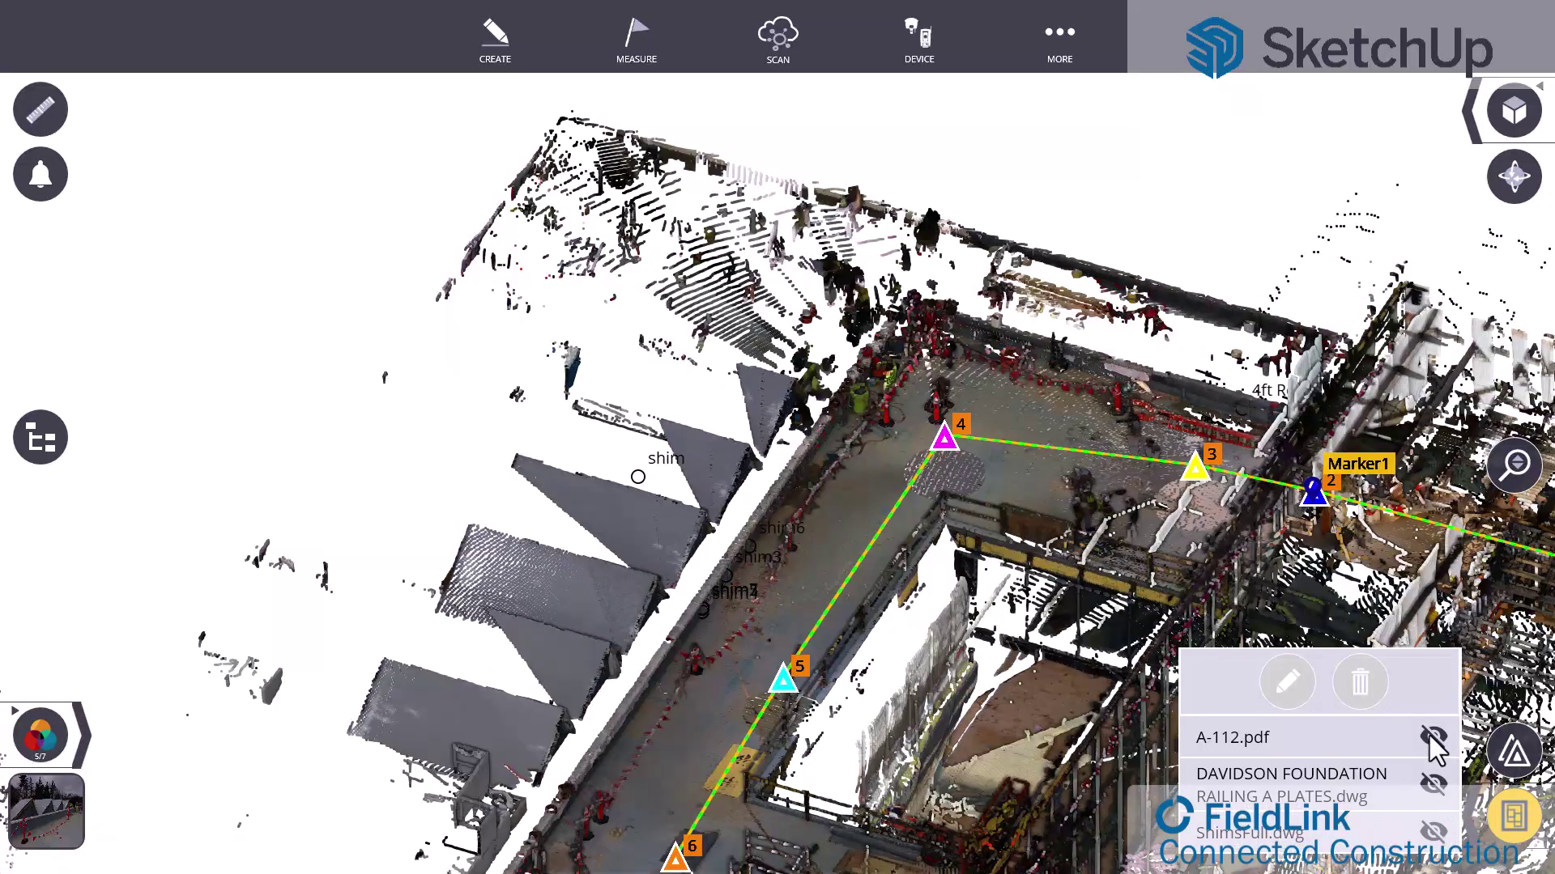
left_click(1433, 737)
Examine how the A-112.pdf floor plan lines match the scanned walls and skylights, and close the drawing list.
scroll(812, 505, "down", 3)
scroll(880, 474, "up", 5)
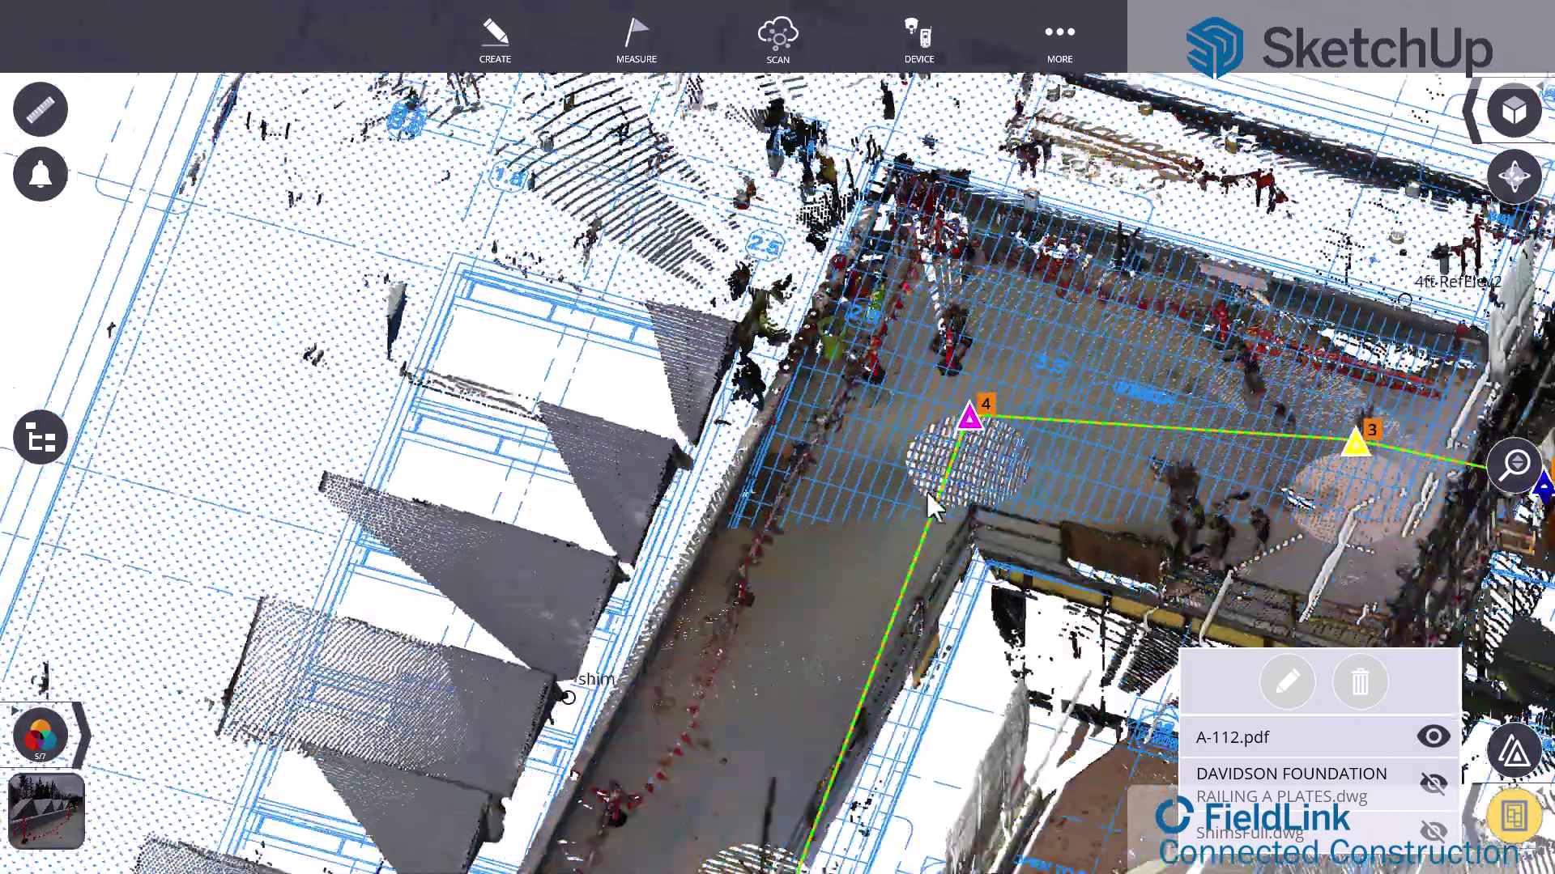
scroll(926, 490, "up", 10)
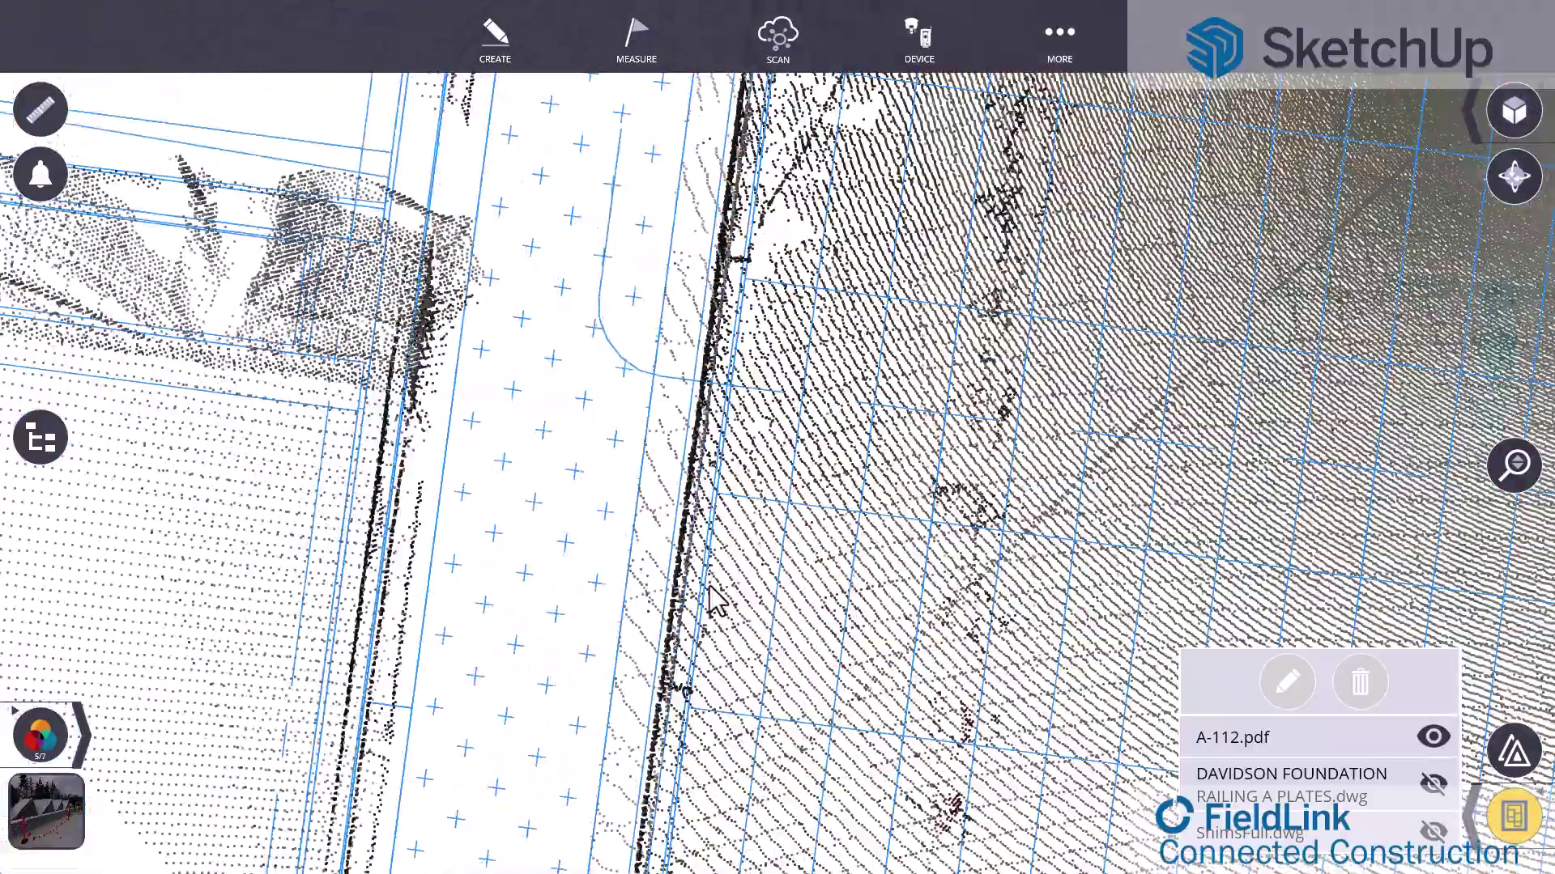
scroll(672, 685, "up", 2)
middle_click_drag(671, 685, 673, 704)
scroll(755, 613, "down", 5)
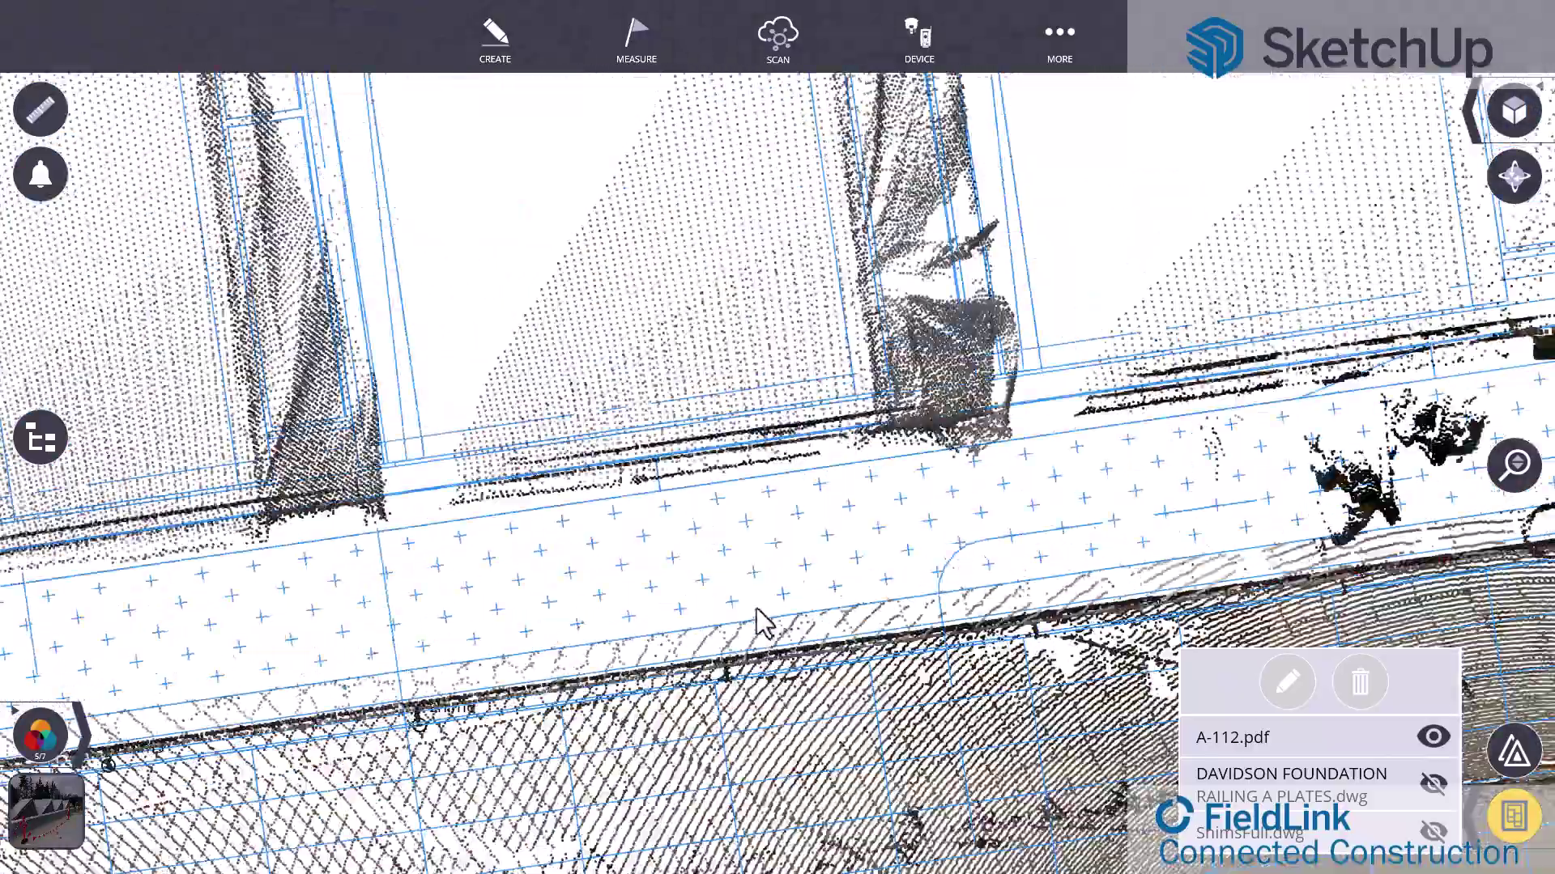
scroll(764, 565, "down", 2)
middle_click_drag(764, 565, 685, 483)
scroll(692, 489, "down", 3)
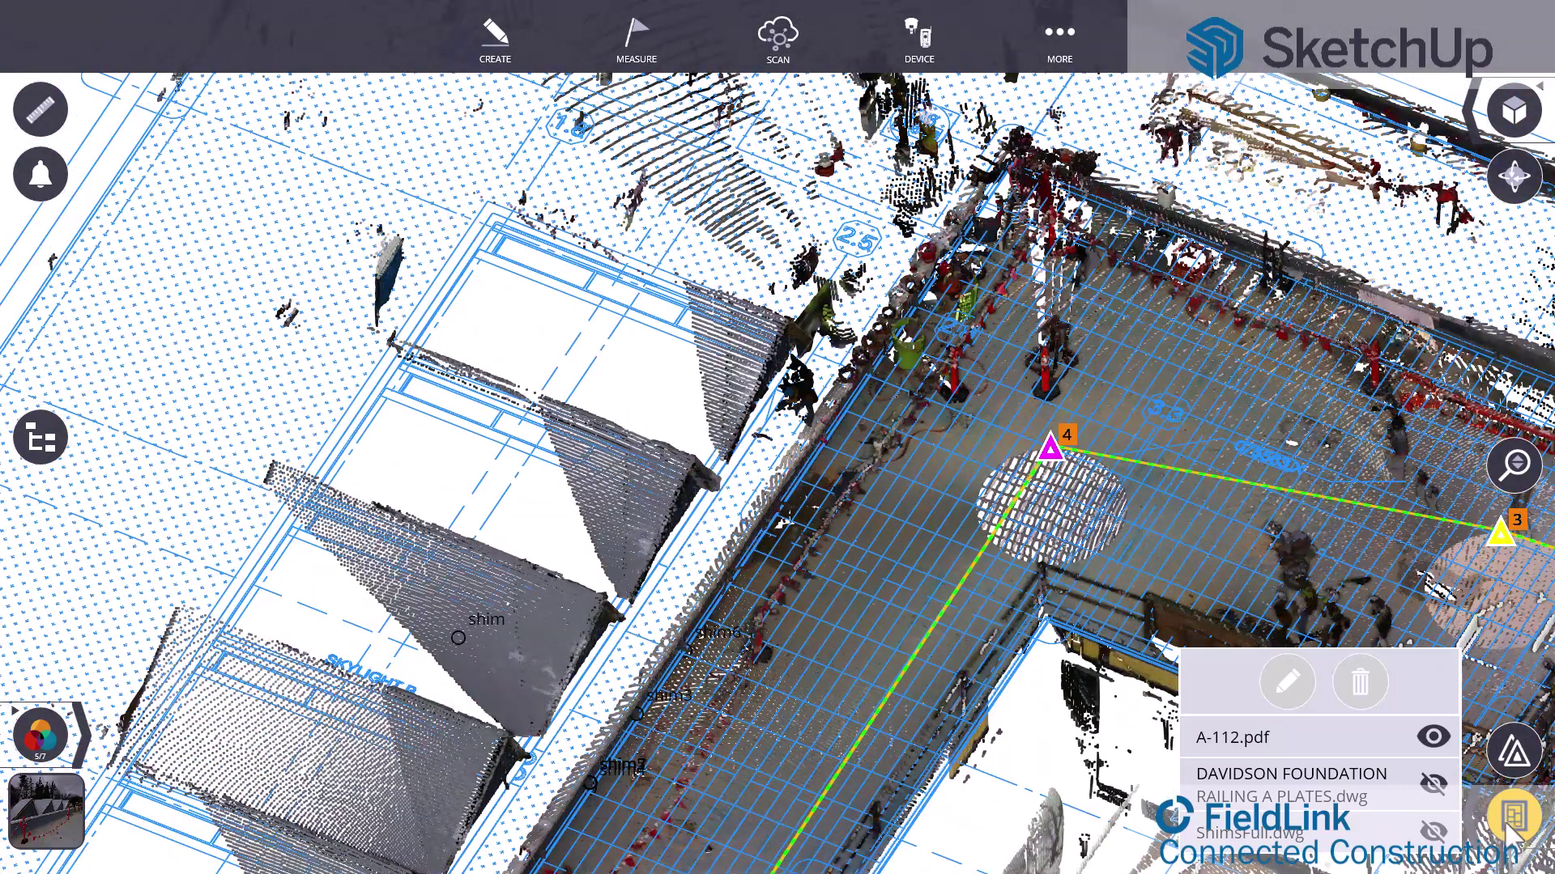
scroll(902, 609, "down", 5)
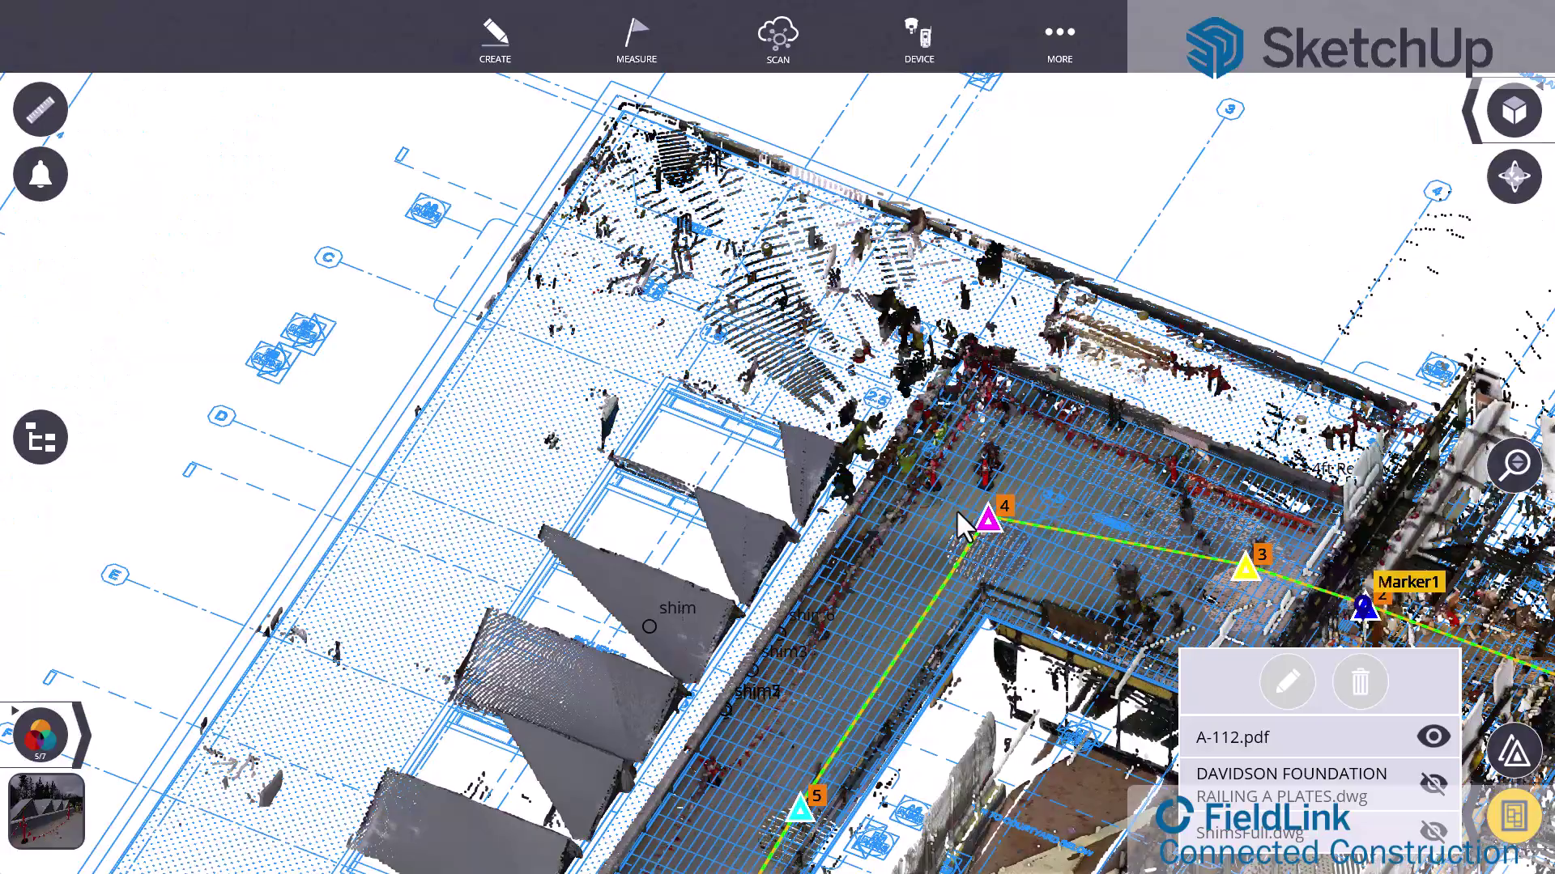
mouse_move(862, 586)
middle_mouse_down()
mouse_move(875, 536)
mouse_move(885, 565)
mouse_move(863, 564)
mouse_move(882, 581)
middle_mouse_up()
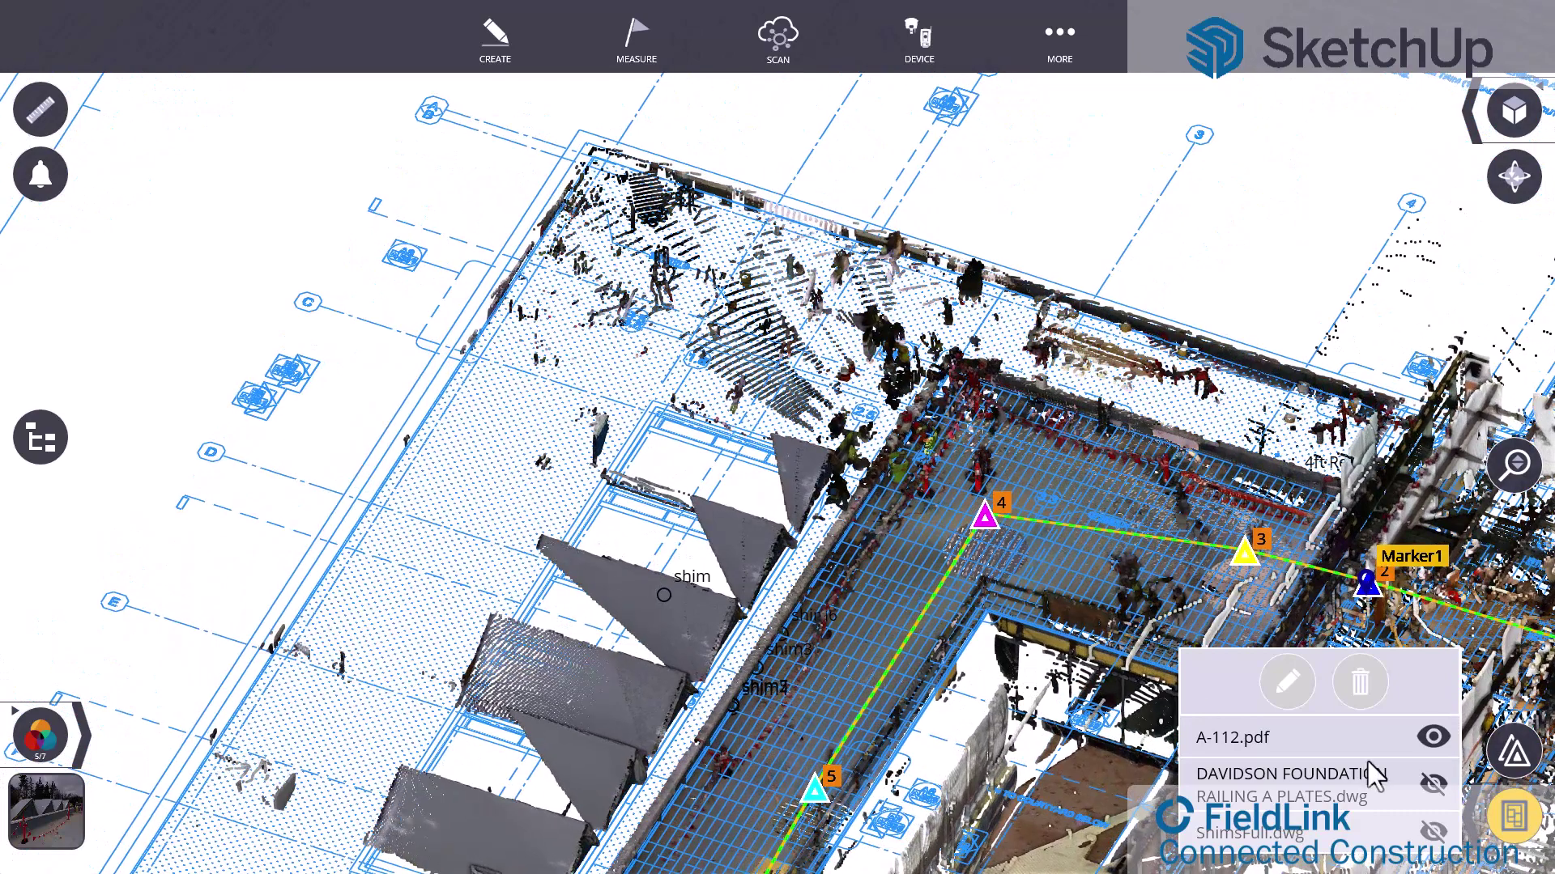
left_click(1524, 818)
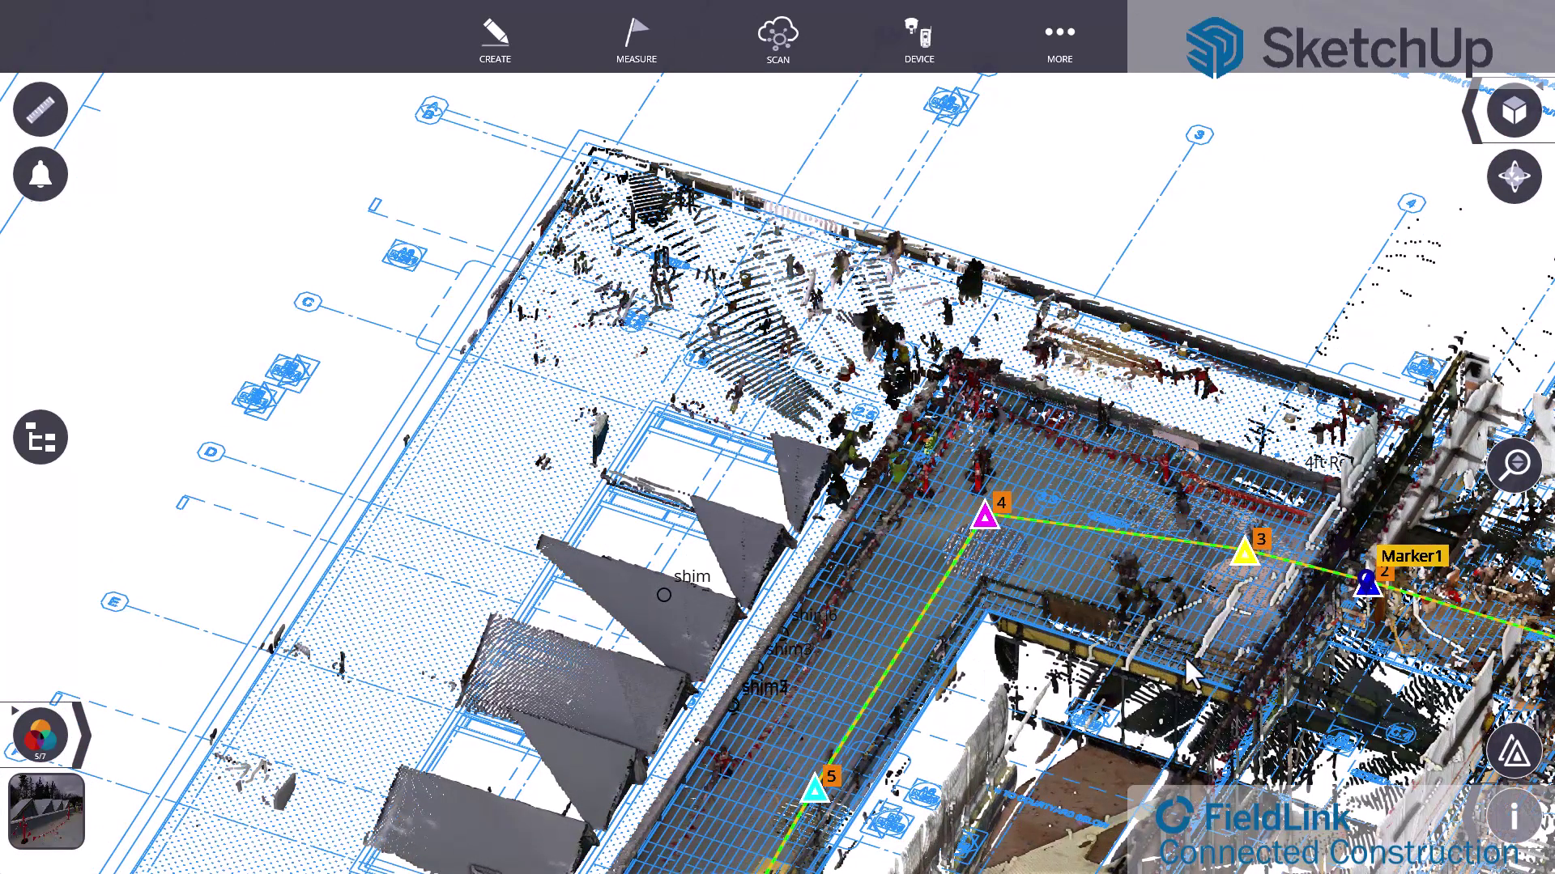
Color the point cloud by elevation and examine the heights of the roof deck and interior floor around stations 1 to 4.
middle_click_drag(1183, 654, 1411, 410)
left_click(40, 743)
scroll(1411, 410, "up", 5)
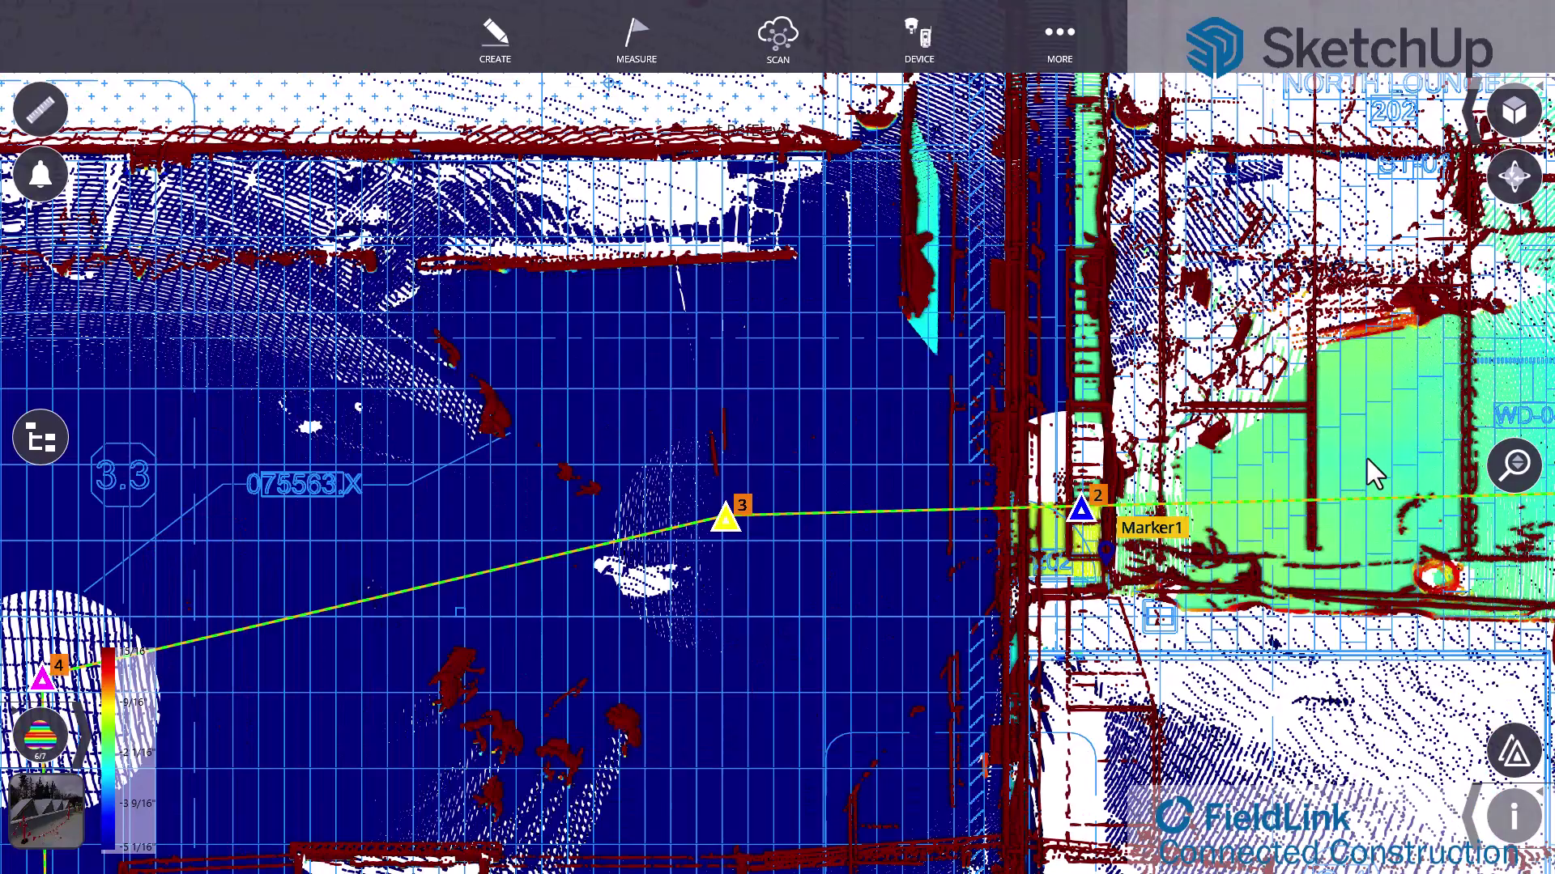
scroll(564, 562, "down", 4)
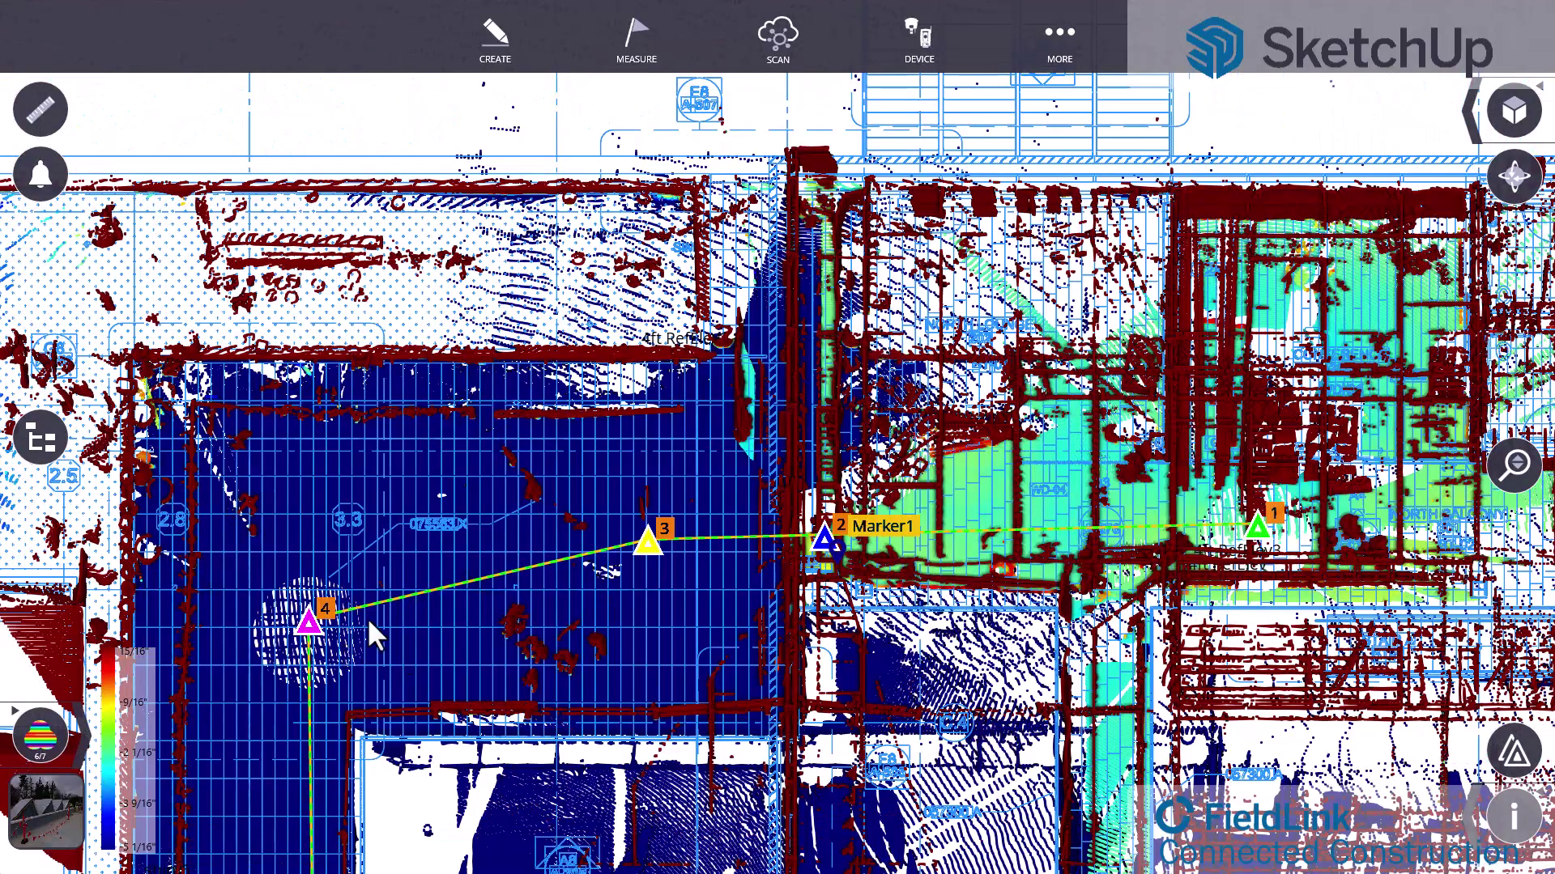
middle_click_drag(372, 635, 590, 600)
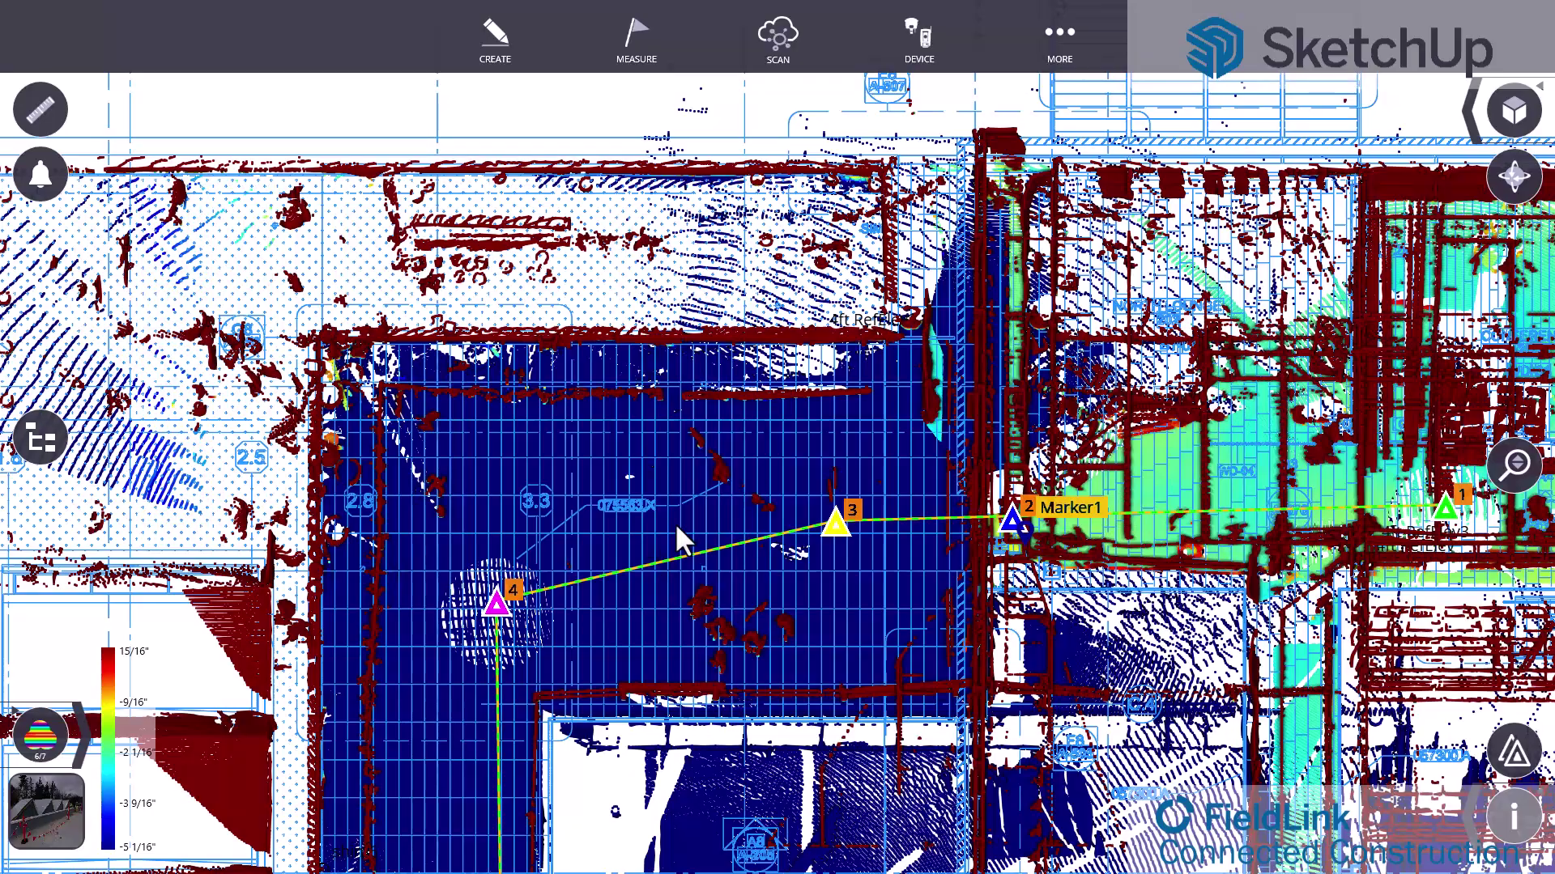
left_click_drag(449, 536, 382, 459)
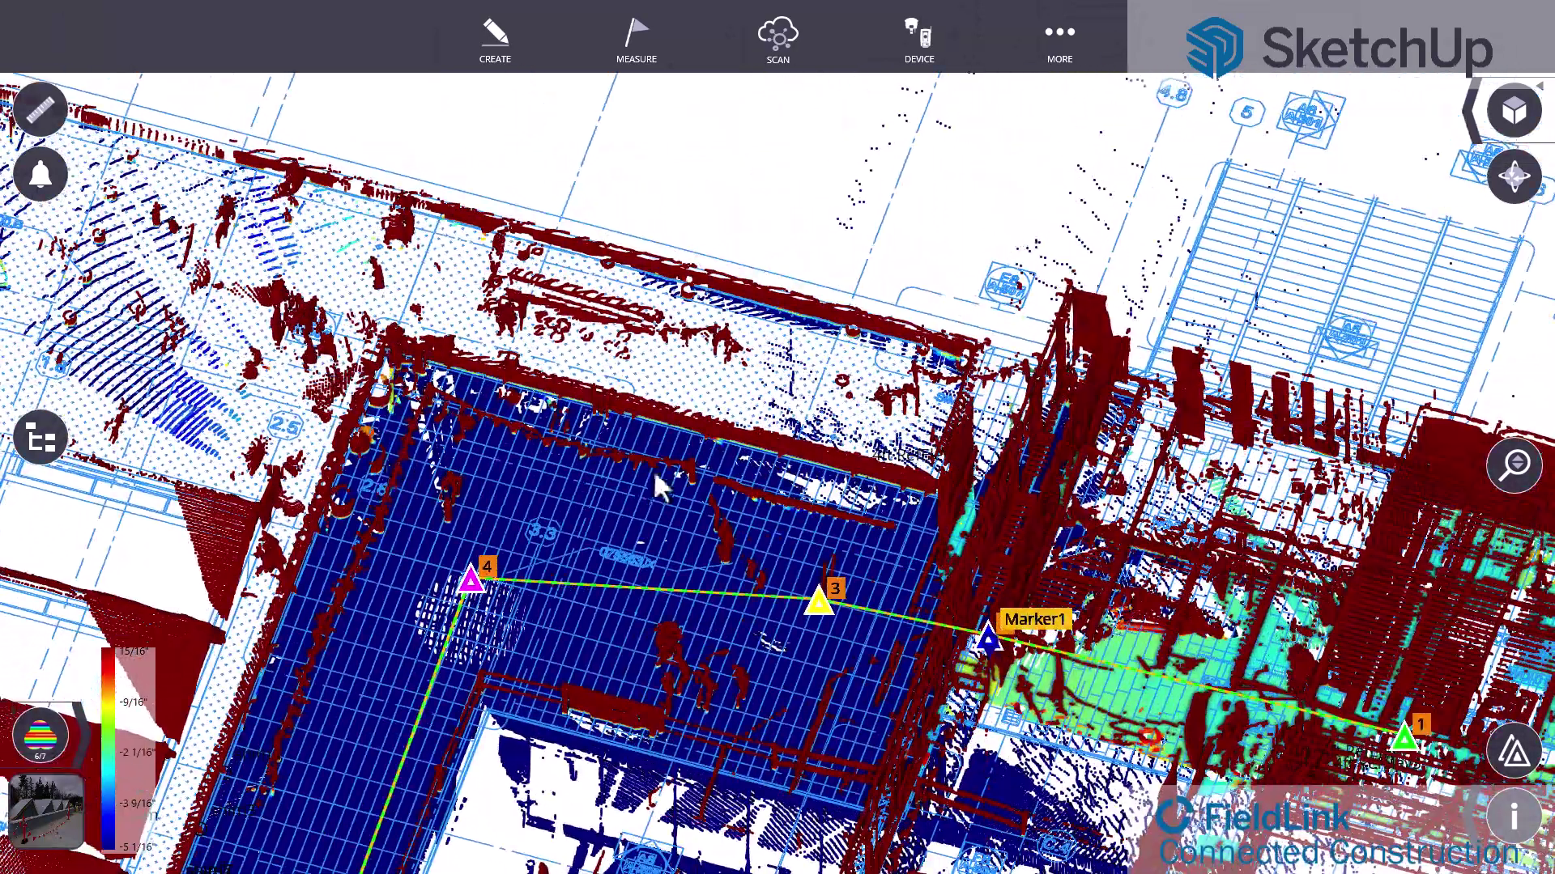
scroll(707, 478, "down", 2)
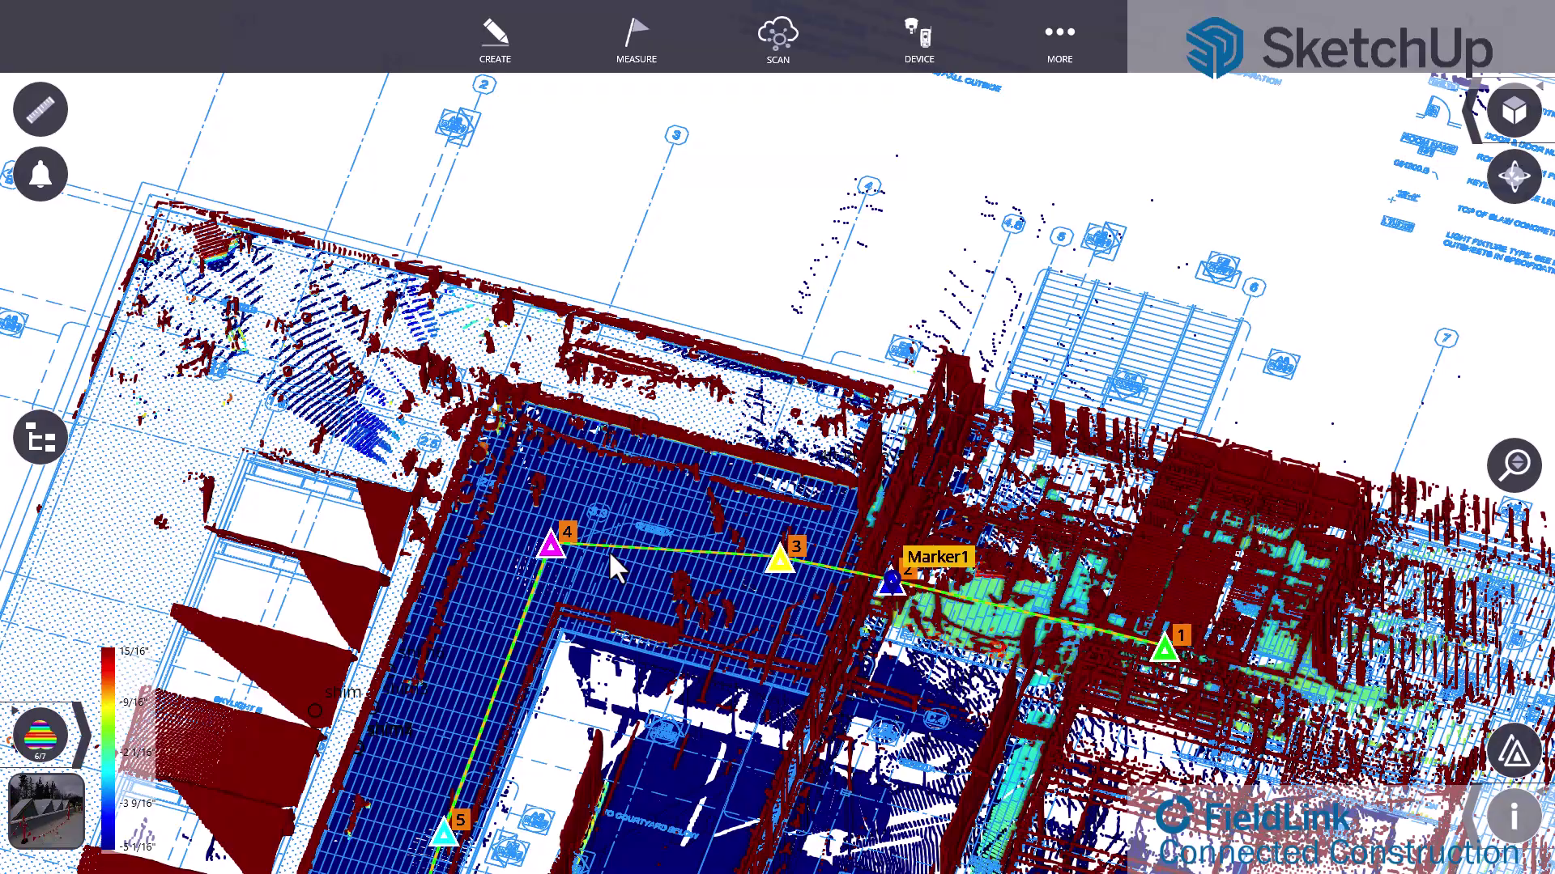
left_click_drag(624, 508, 842, 453)
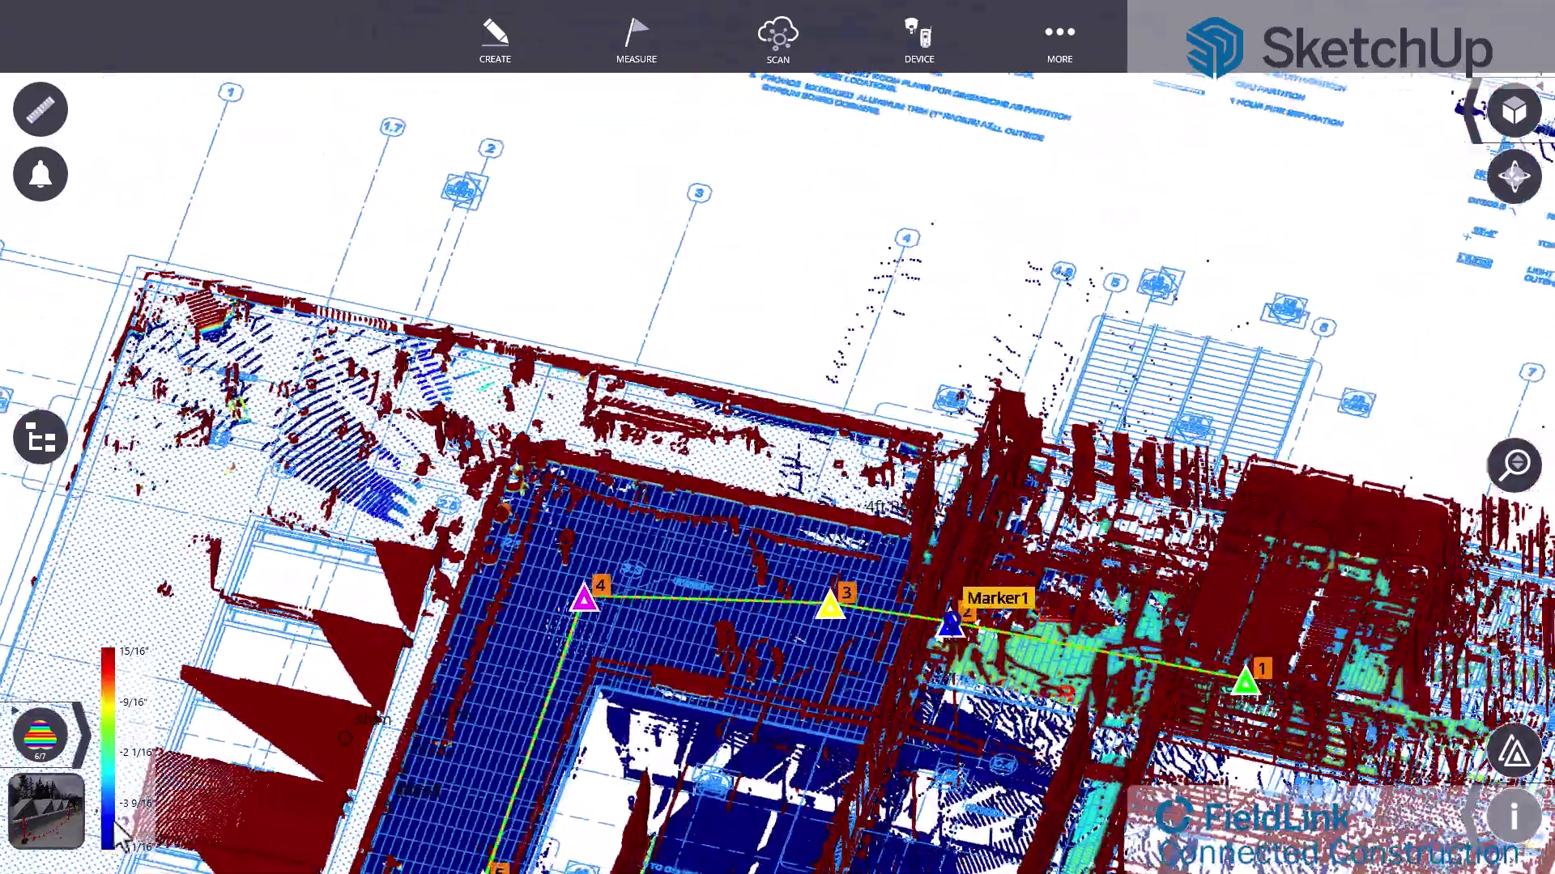
Display the point cloud in the station 5 view and set its coloring to the multicolor mode 3/7.
left_click(36, 834)
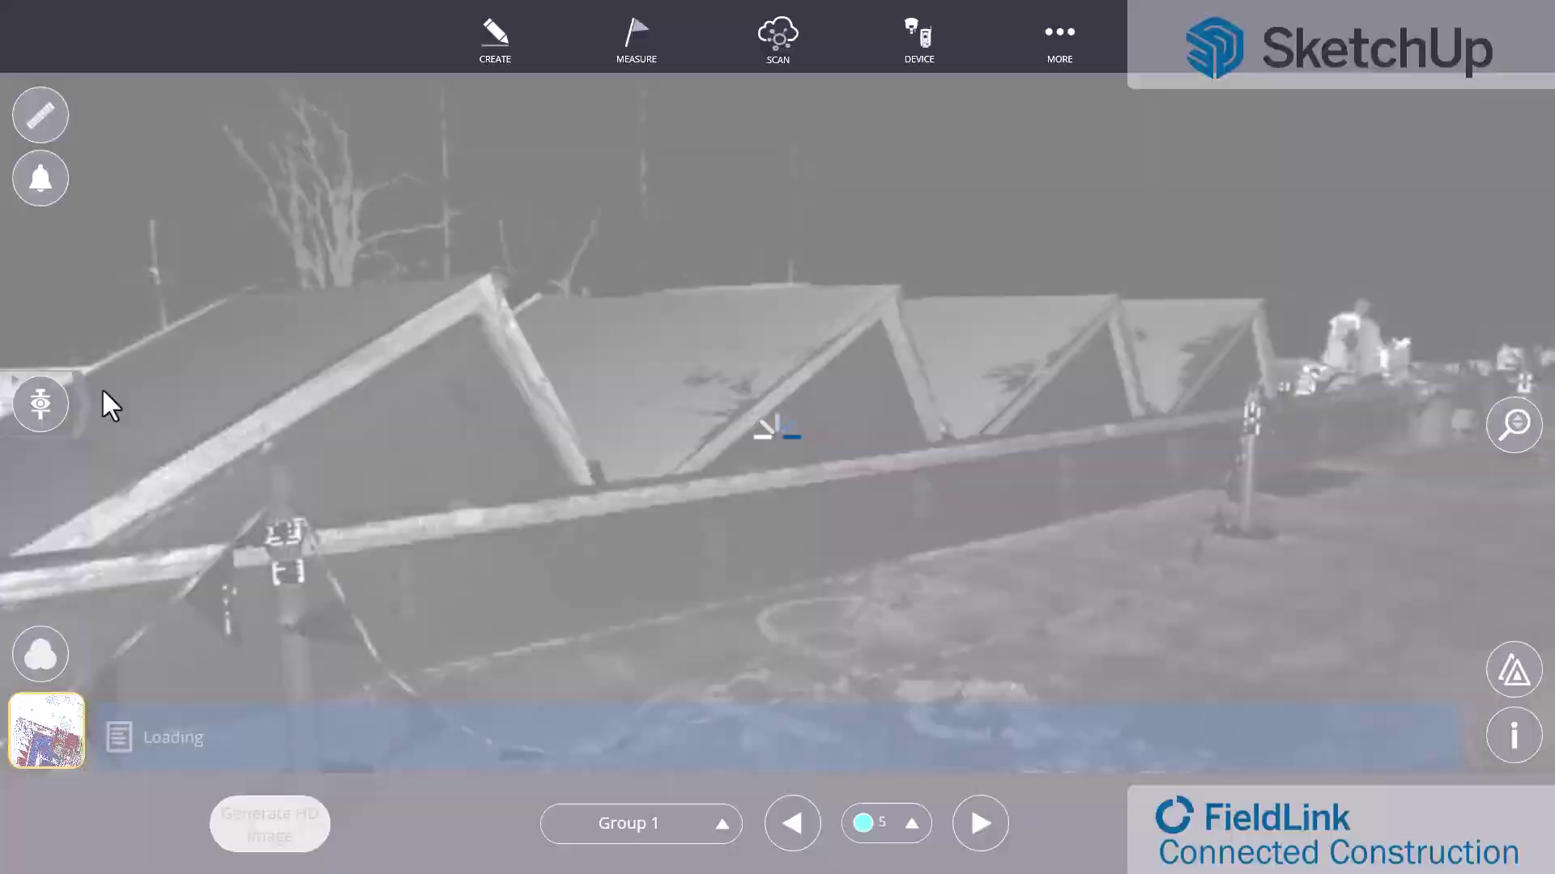
left_click(34, 411)
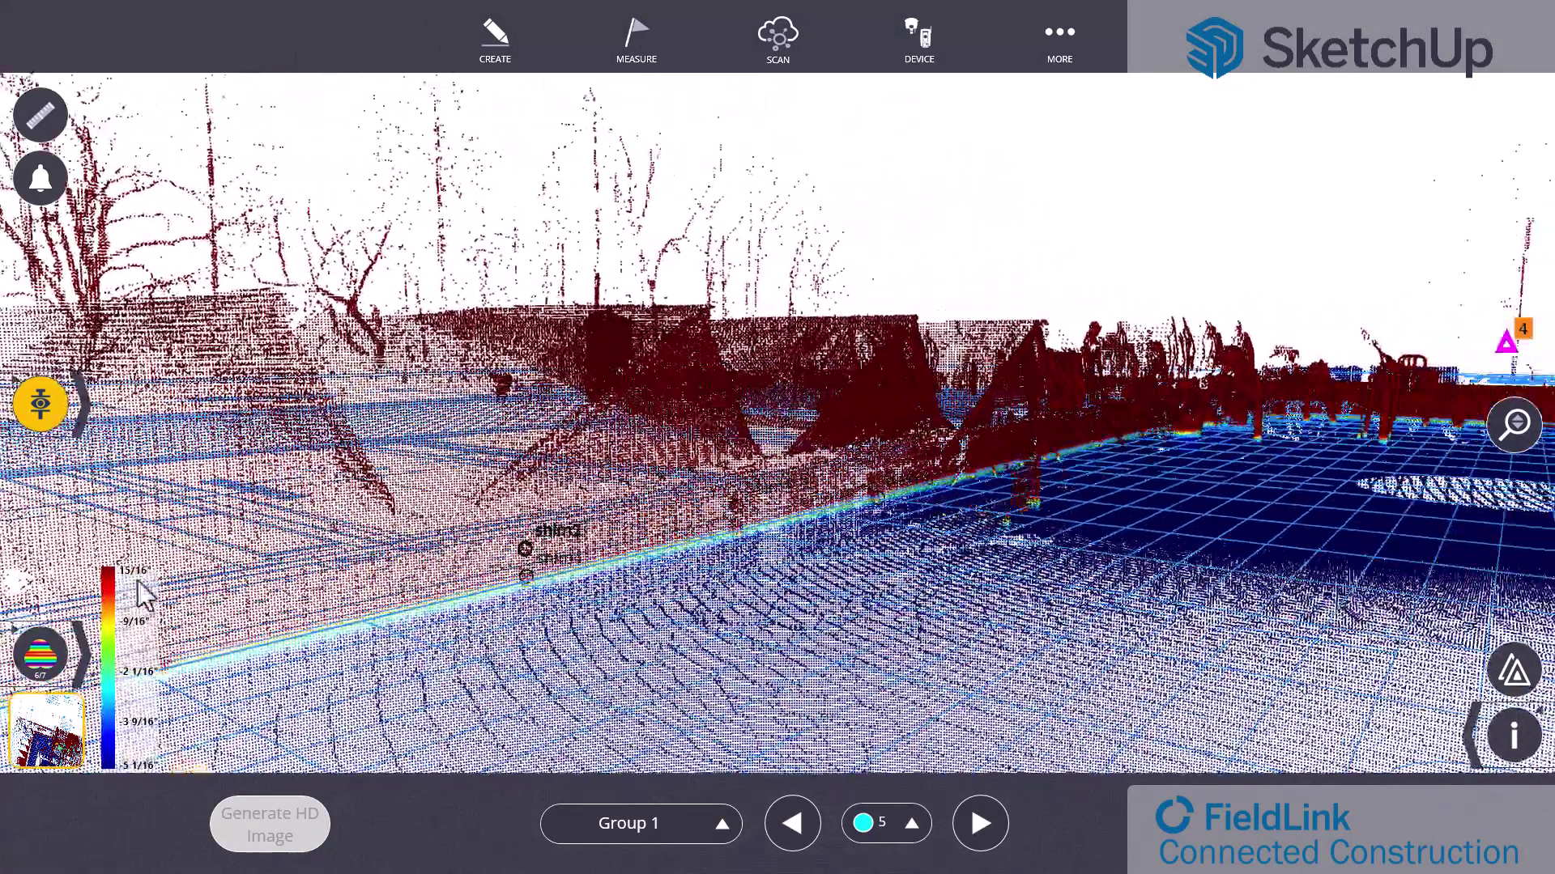
left_click(56, 648)
scroll(782, 517, "down", 4)
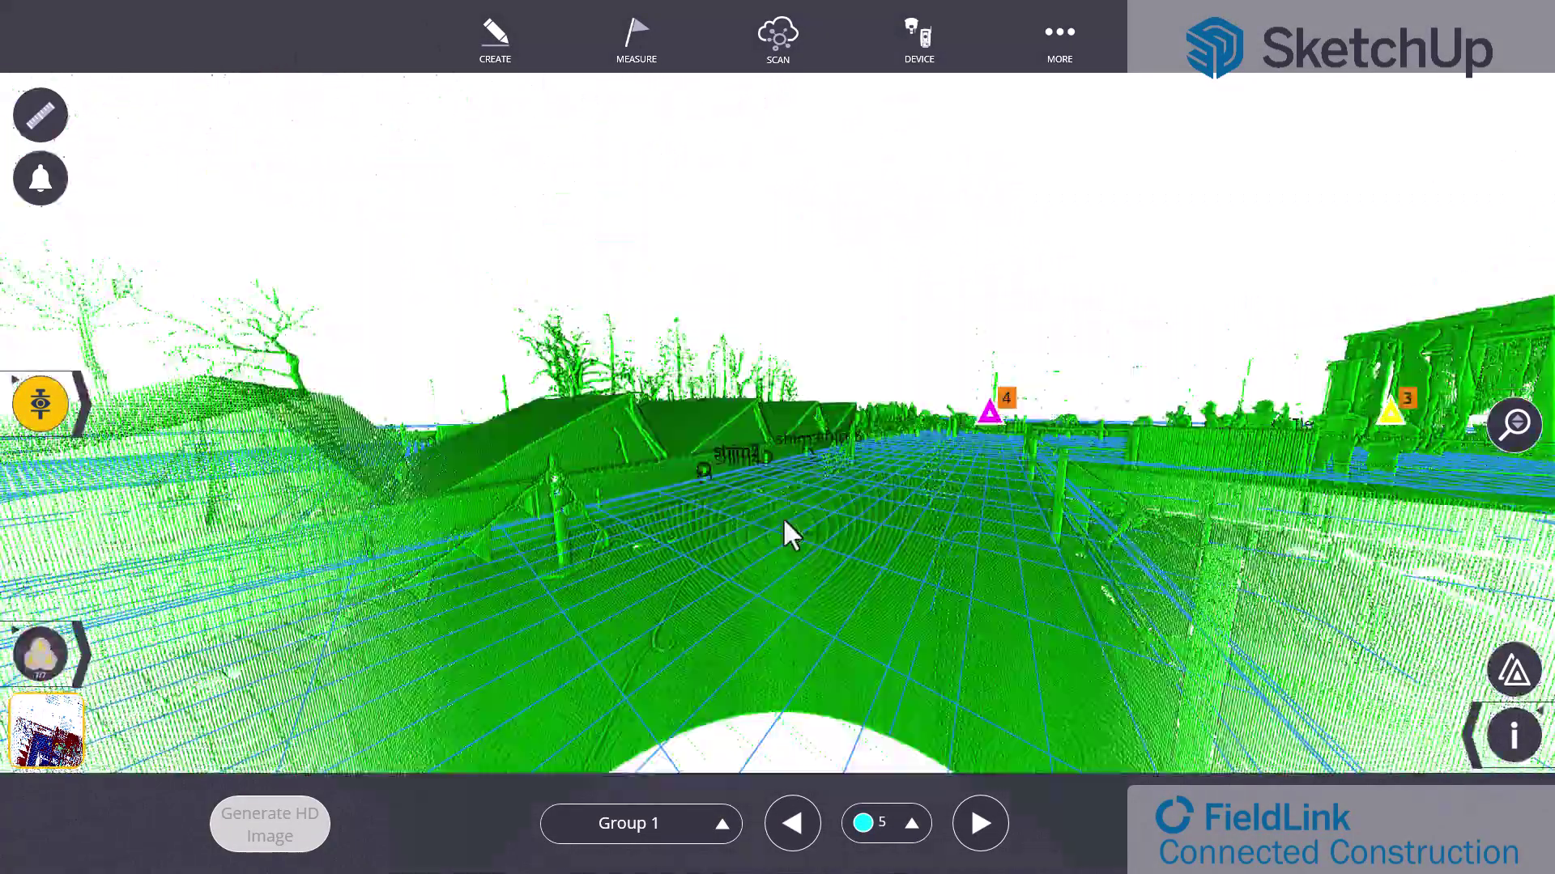
left_click(39, 660)
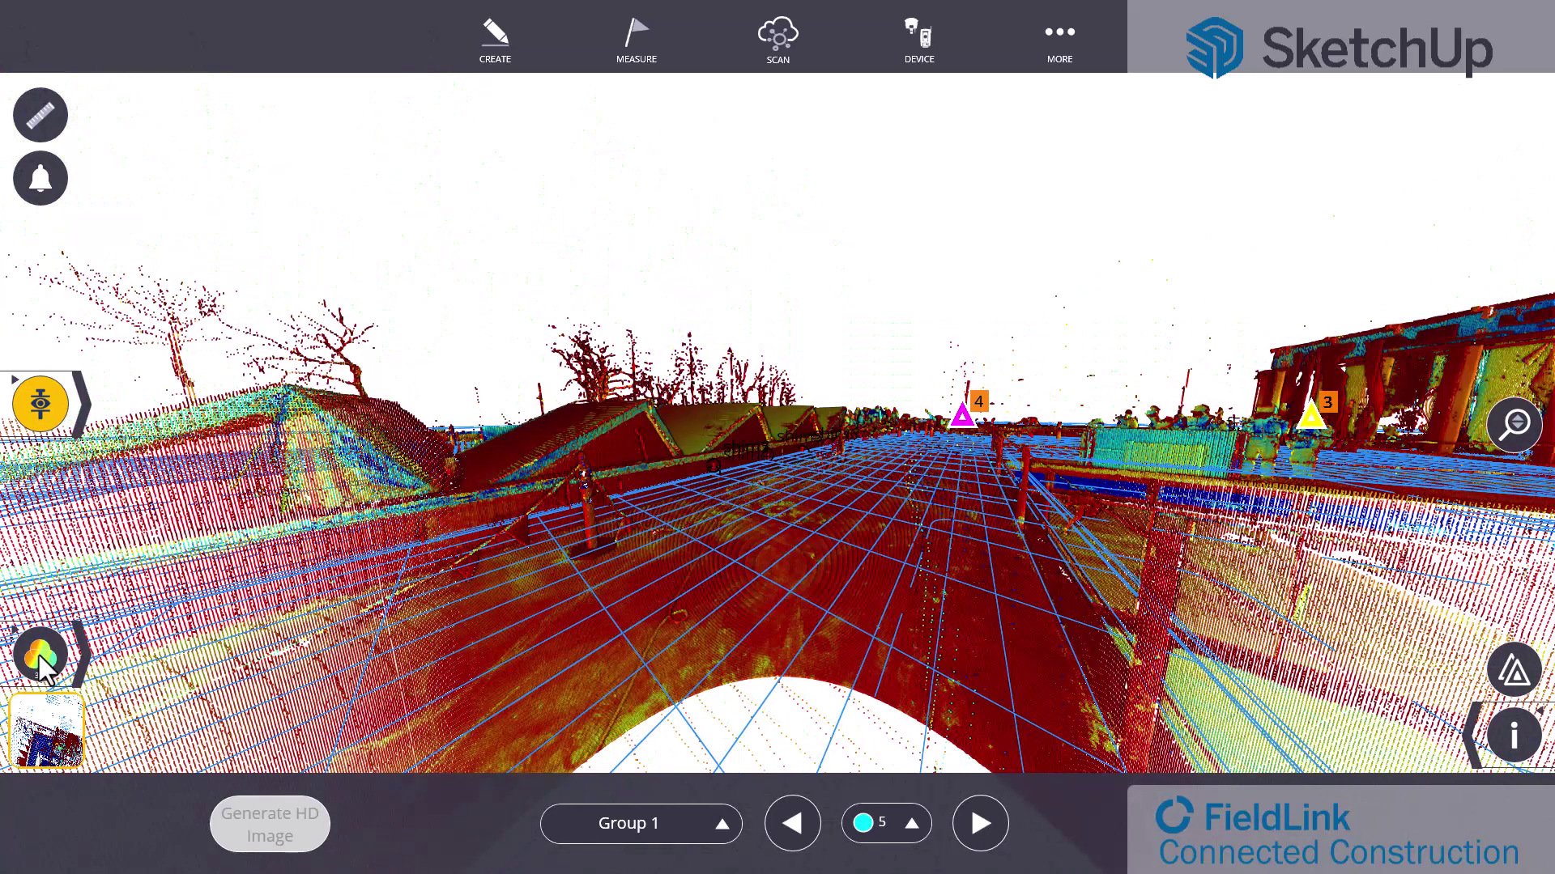
Return from the station 5 view to the project map.
left_click(1067, 8)
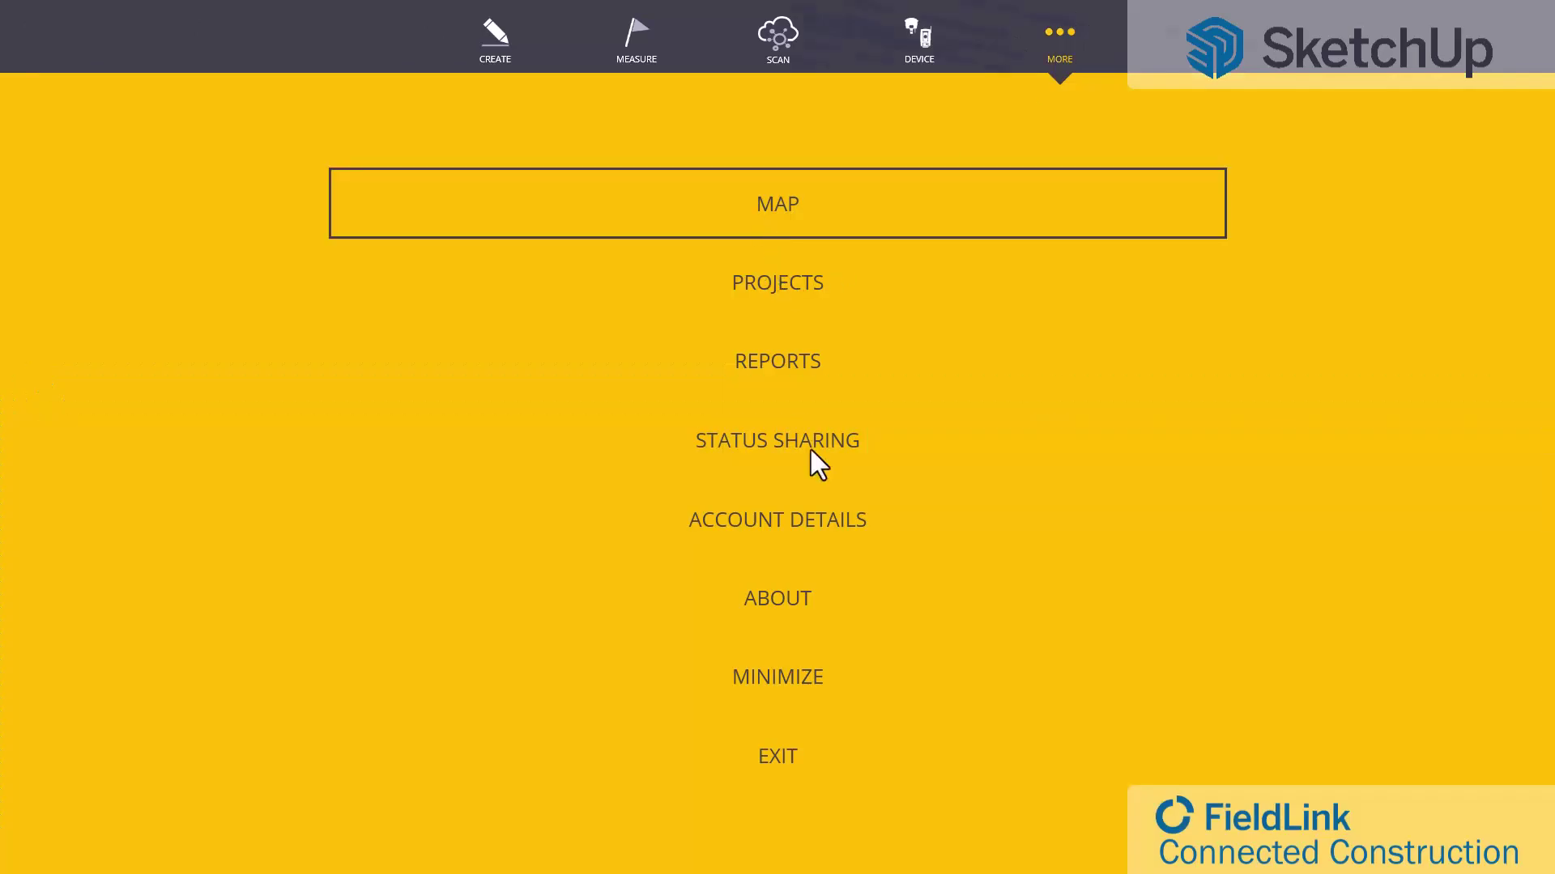
scroll(605, 575, "down", 2)
scroll(164, 747, "up", 2)
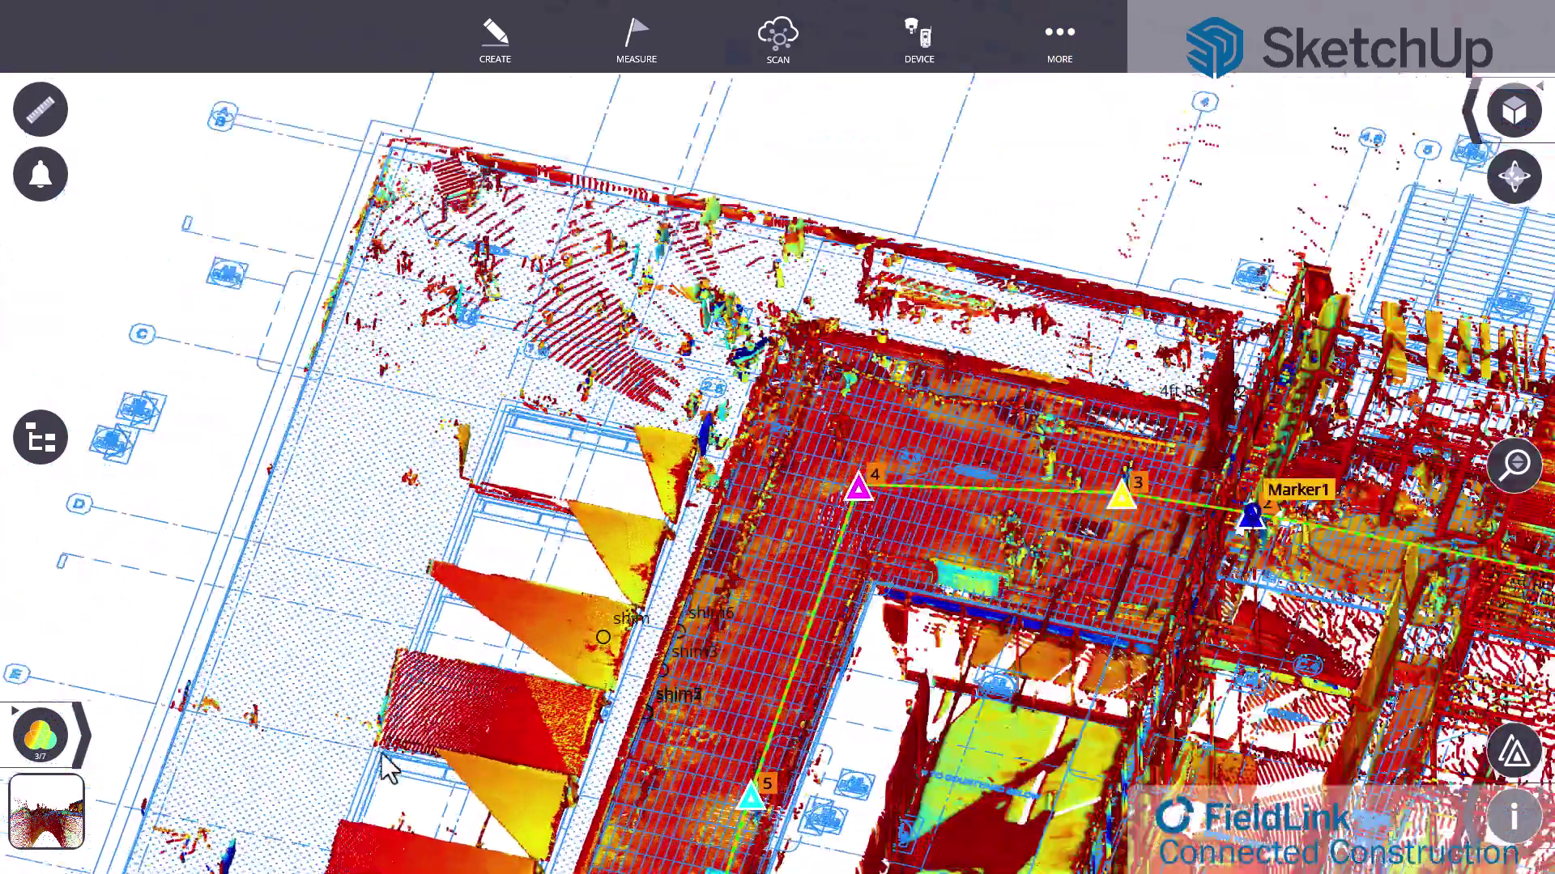
Isolate the narrow section box along the wall with the shim points and turn on the section boxes' point clouds.
left_click_drag(381, 753, 497, 797)
left_click(1472, 828)
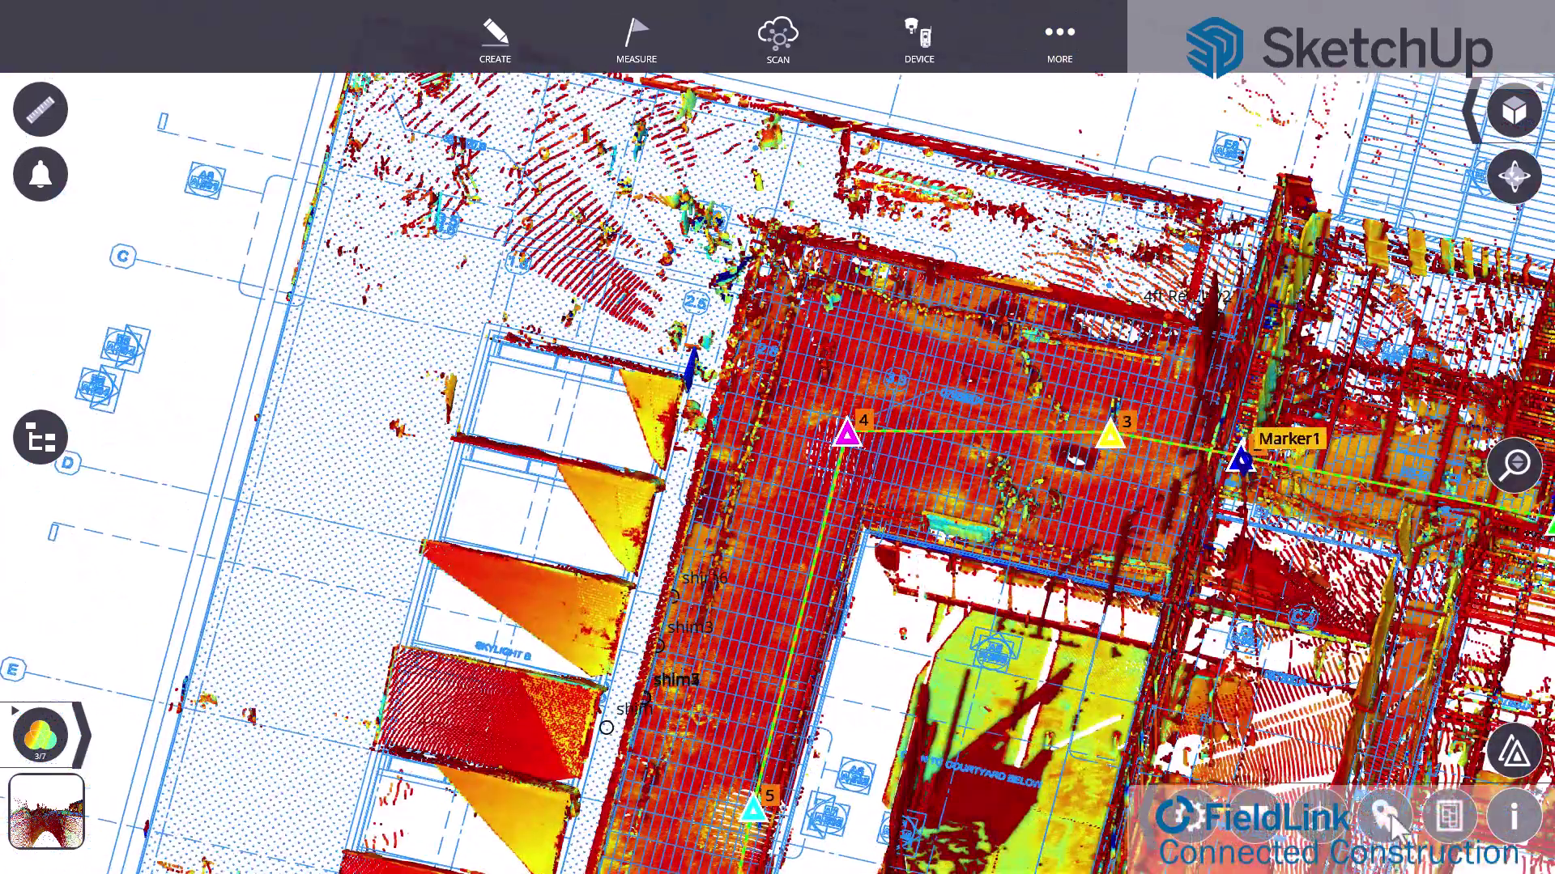
left_click(1383, 815)
left_click(1338, 824)
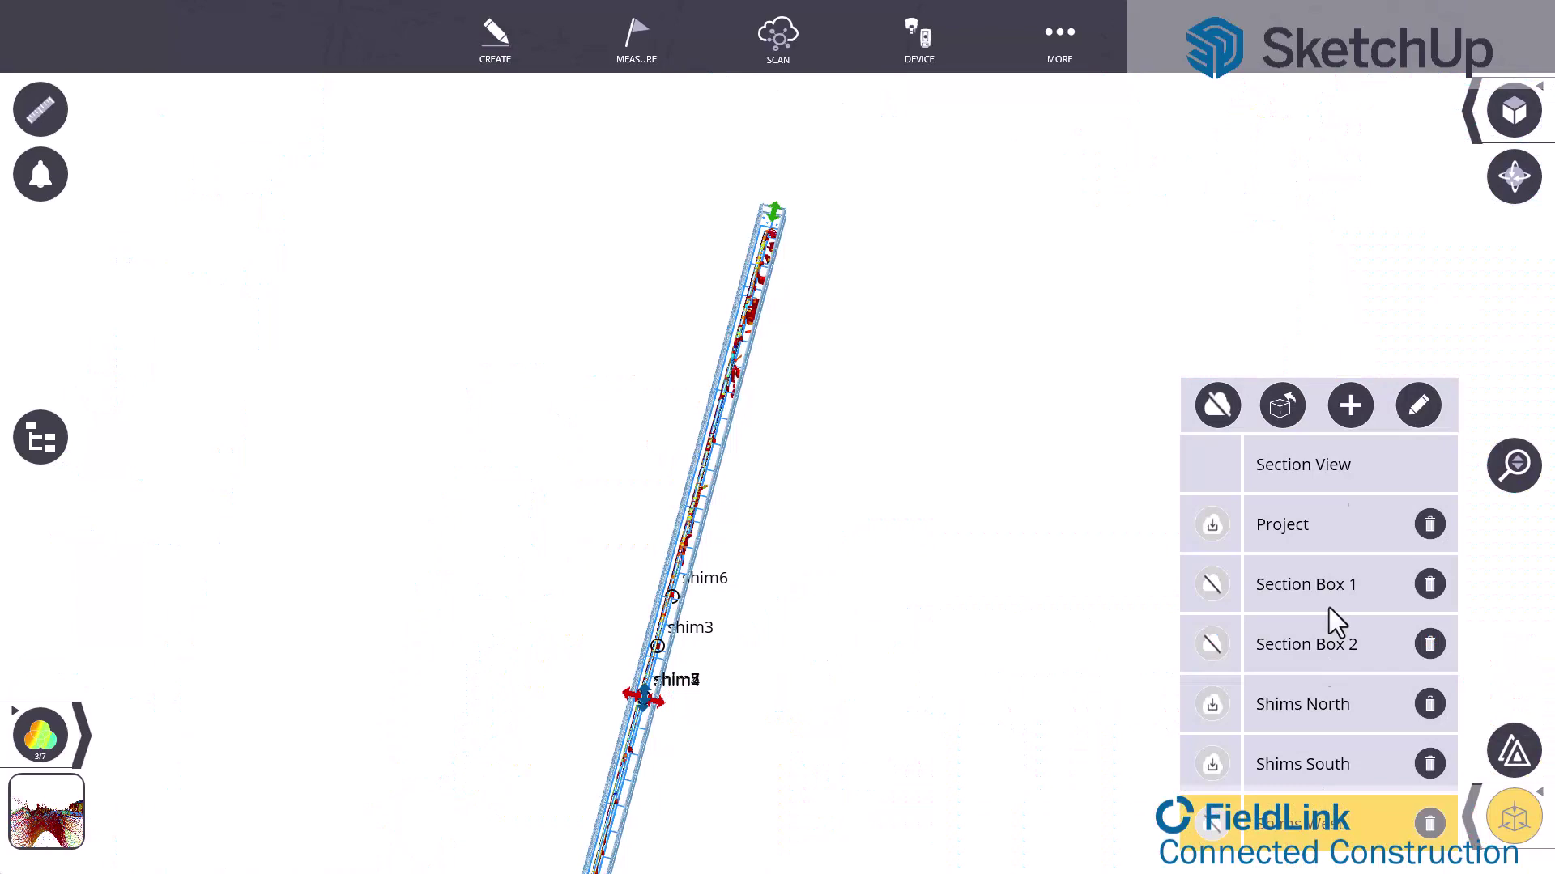
left_click(1217, 407)
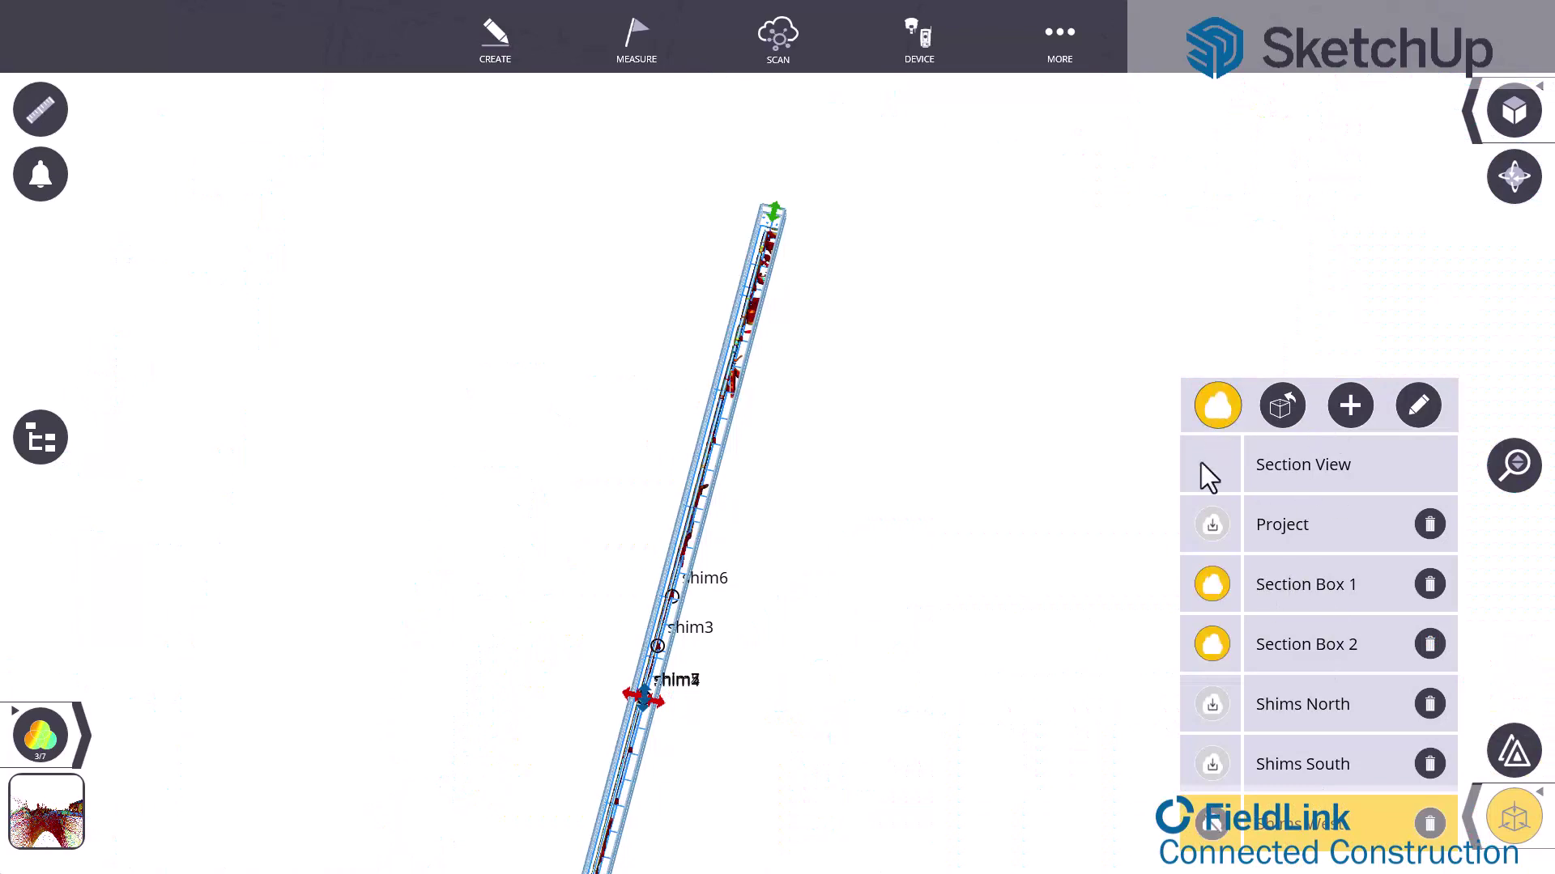
scroll(651, 628, "up", 4)
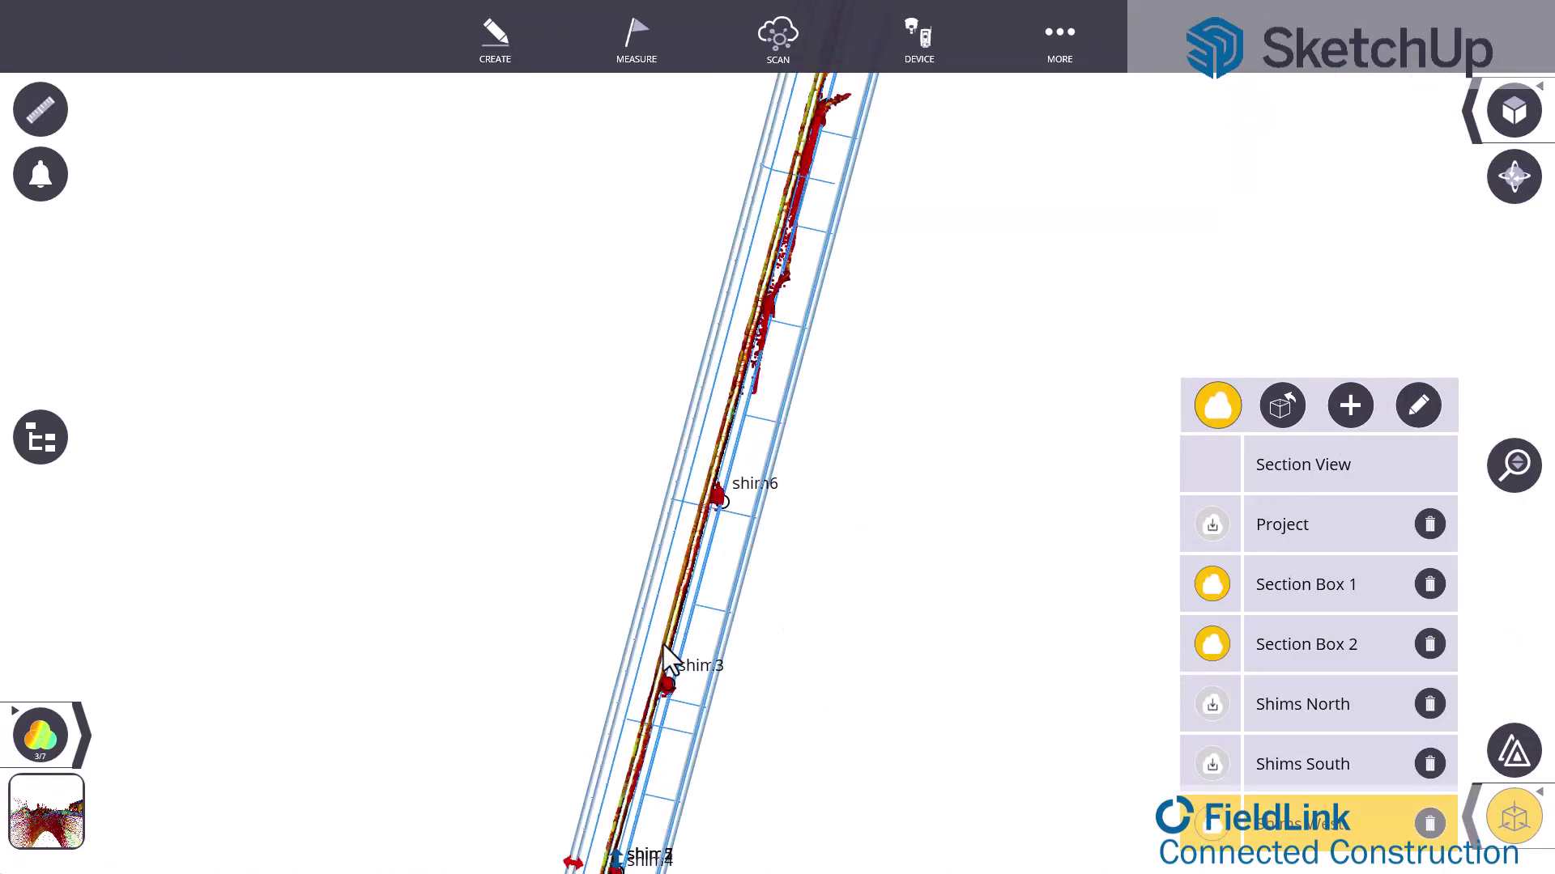
left_click_drag(664, 644, 647, 674)
scroll(651, 681, "up", 5)
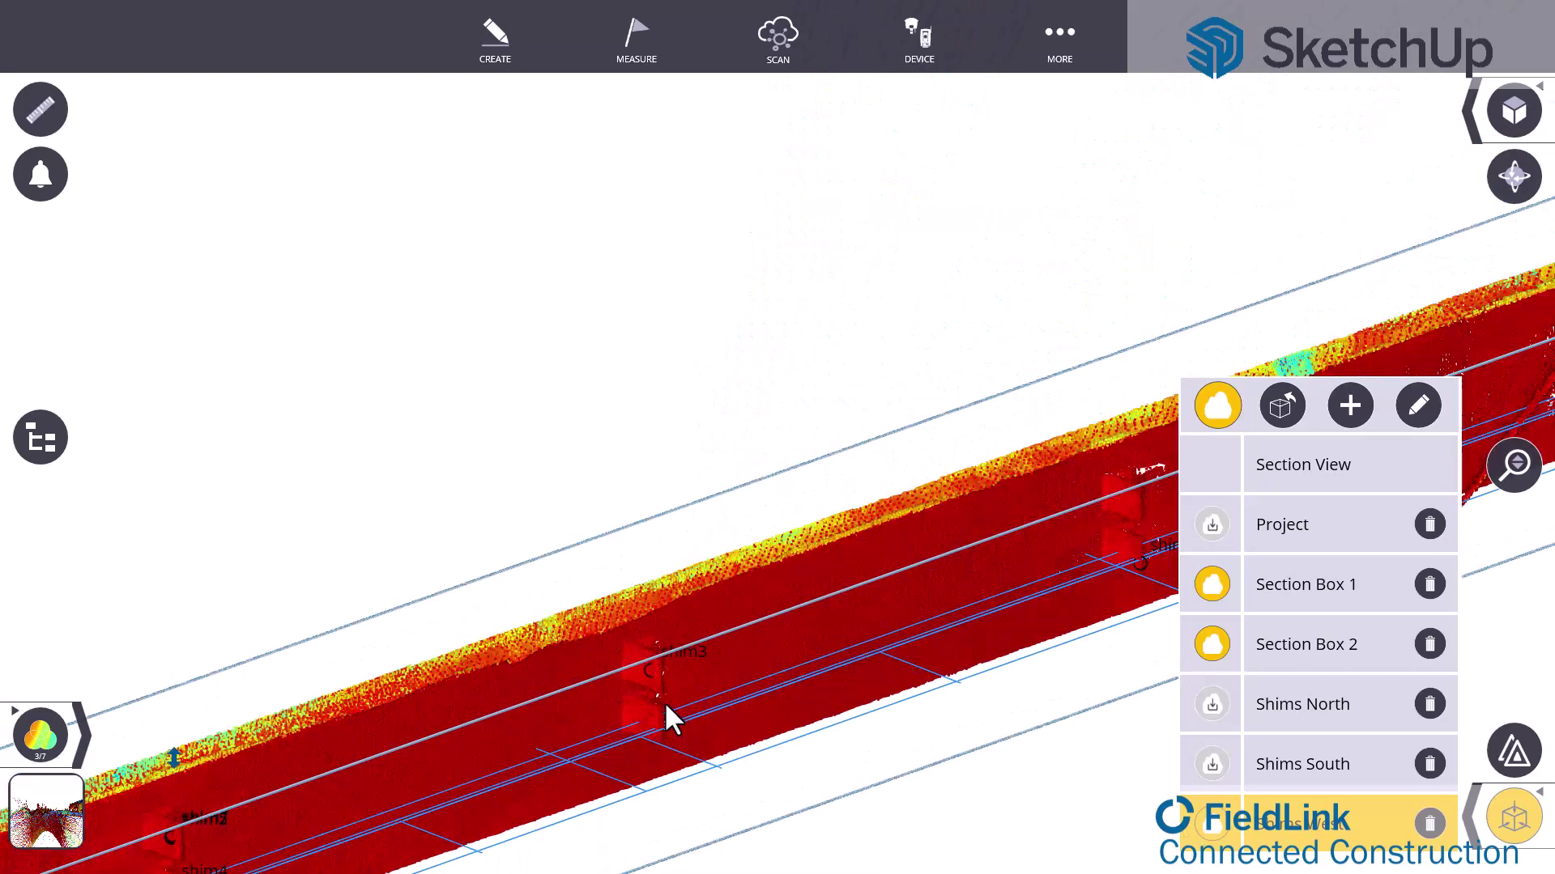
scroll(664, 701, "down", 3)
Open the scan export and review the available point cloud file formats without exporting.
left_click(774, 41)
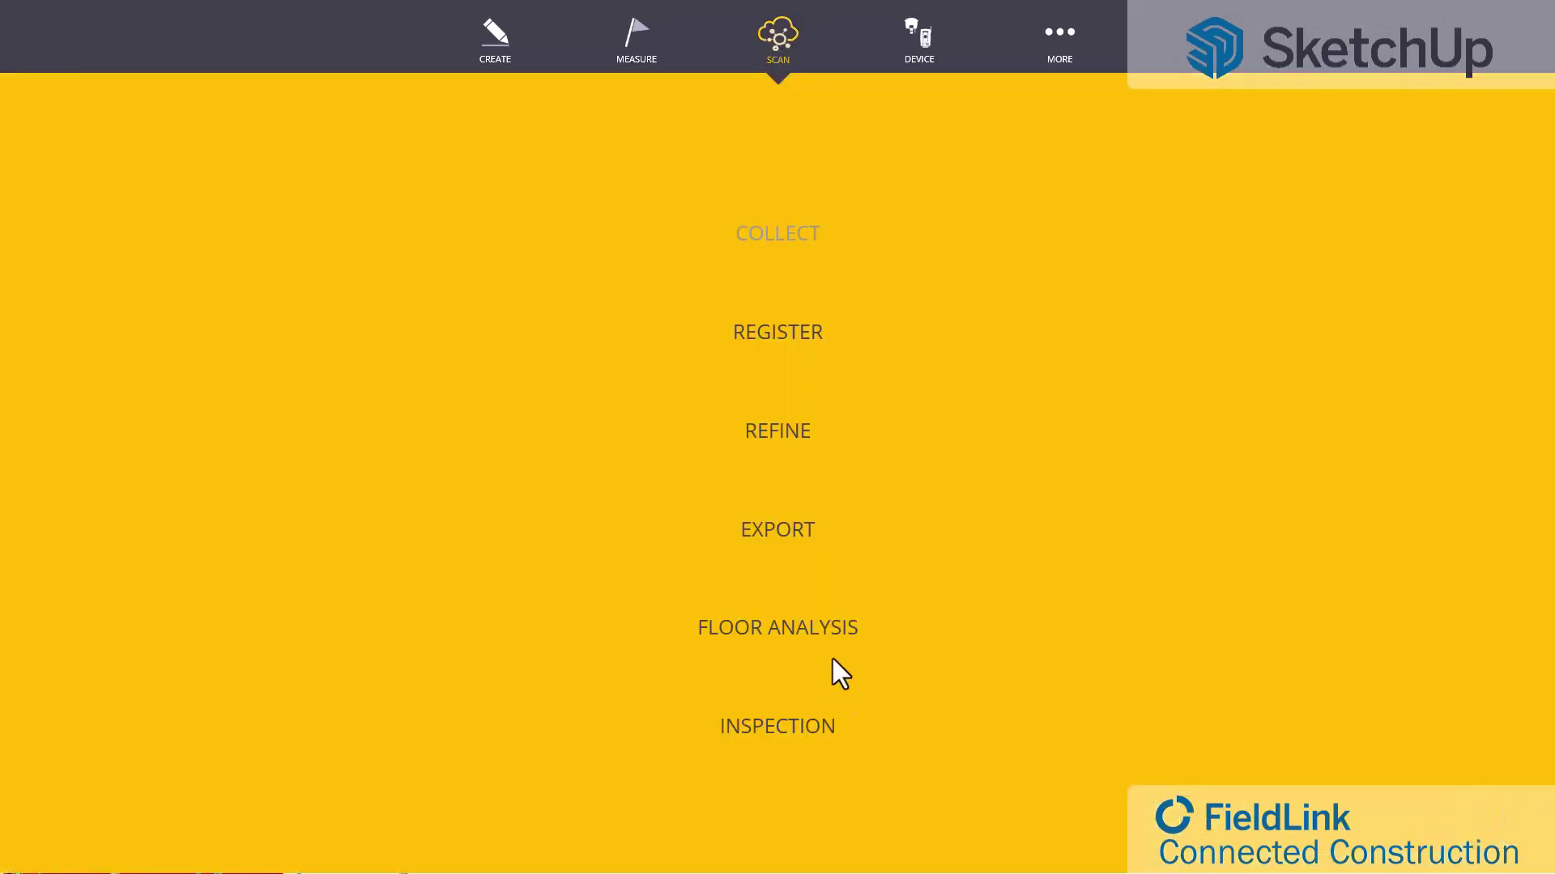
left_click(787, 545)
left_click(899, 828)
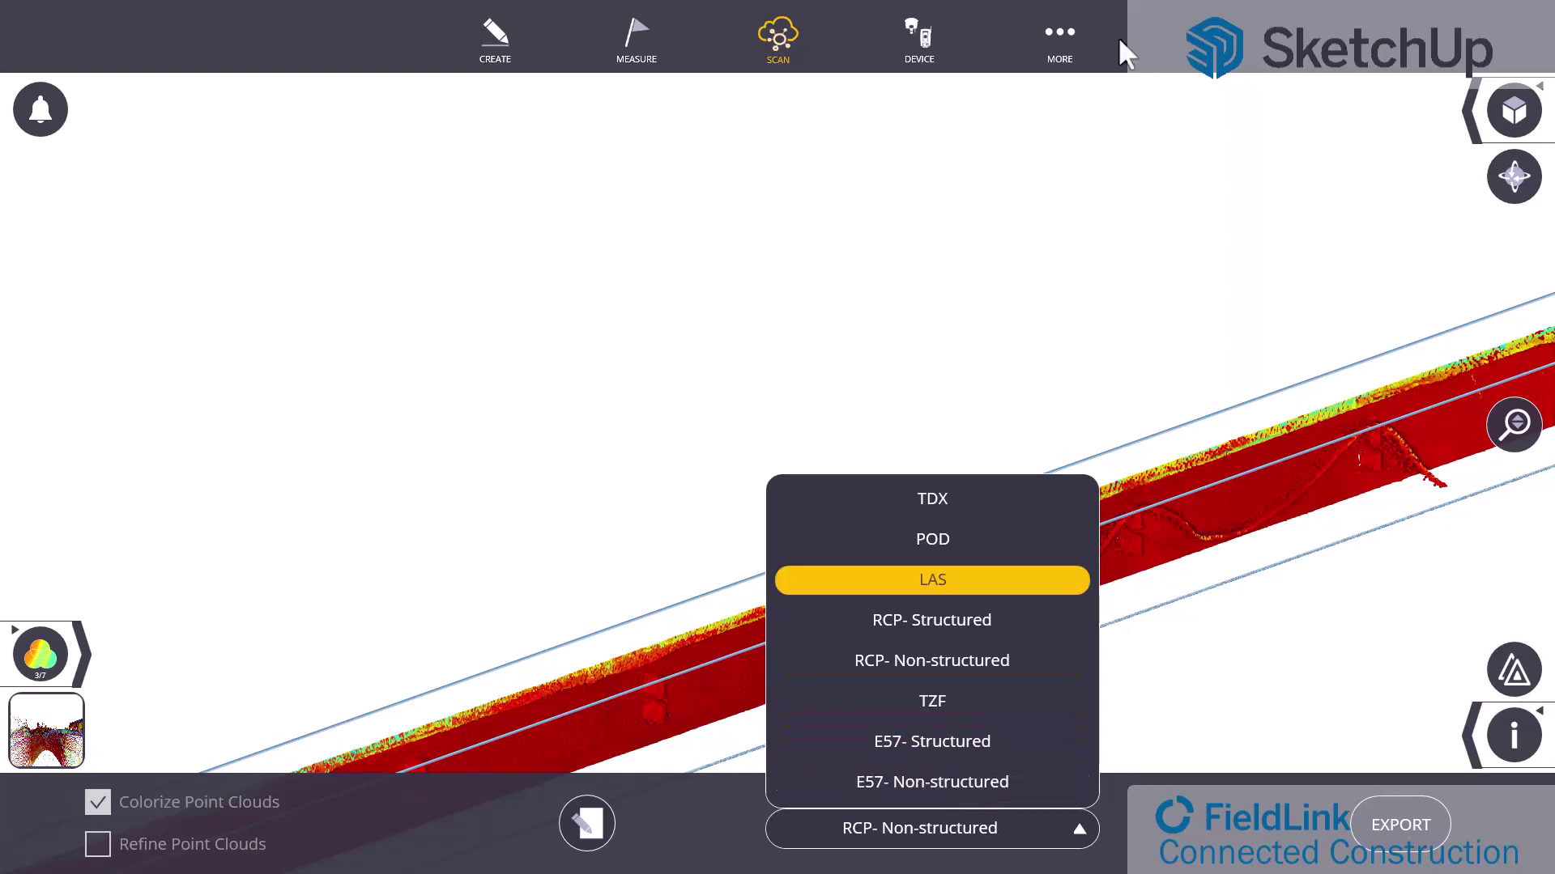
left_click(965, 310)
left_click(1033, 49)
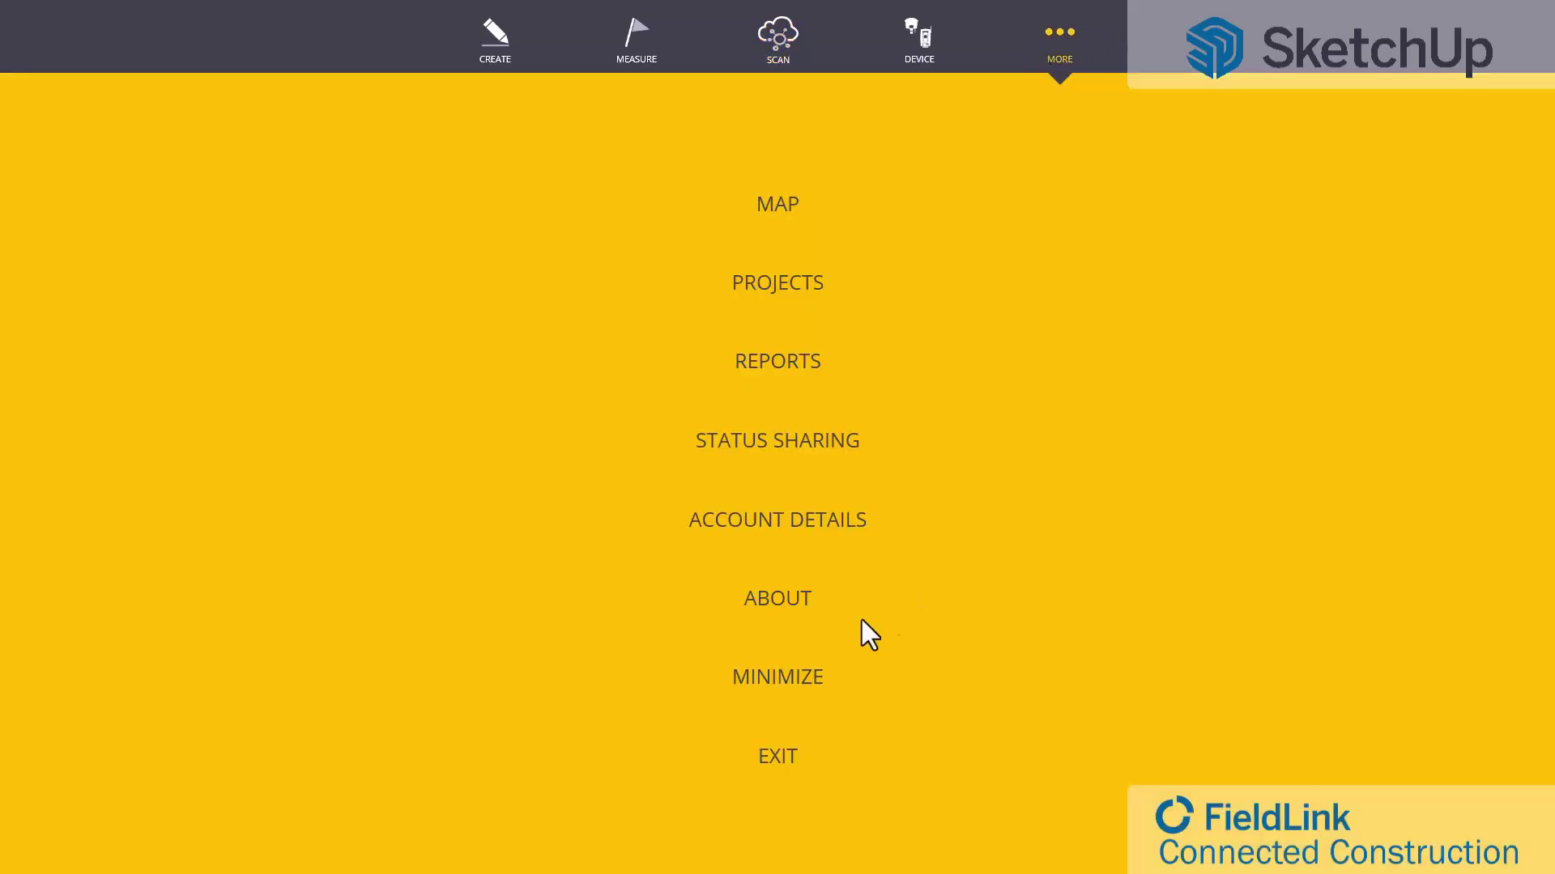
Minimize FieldLink, switch to the Metal city model in SketchUp and bring the scanned shim wall into view.
left_click(815, 669)
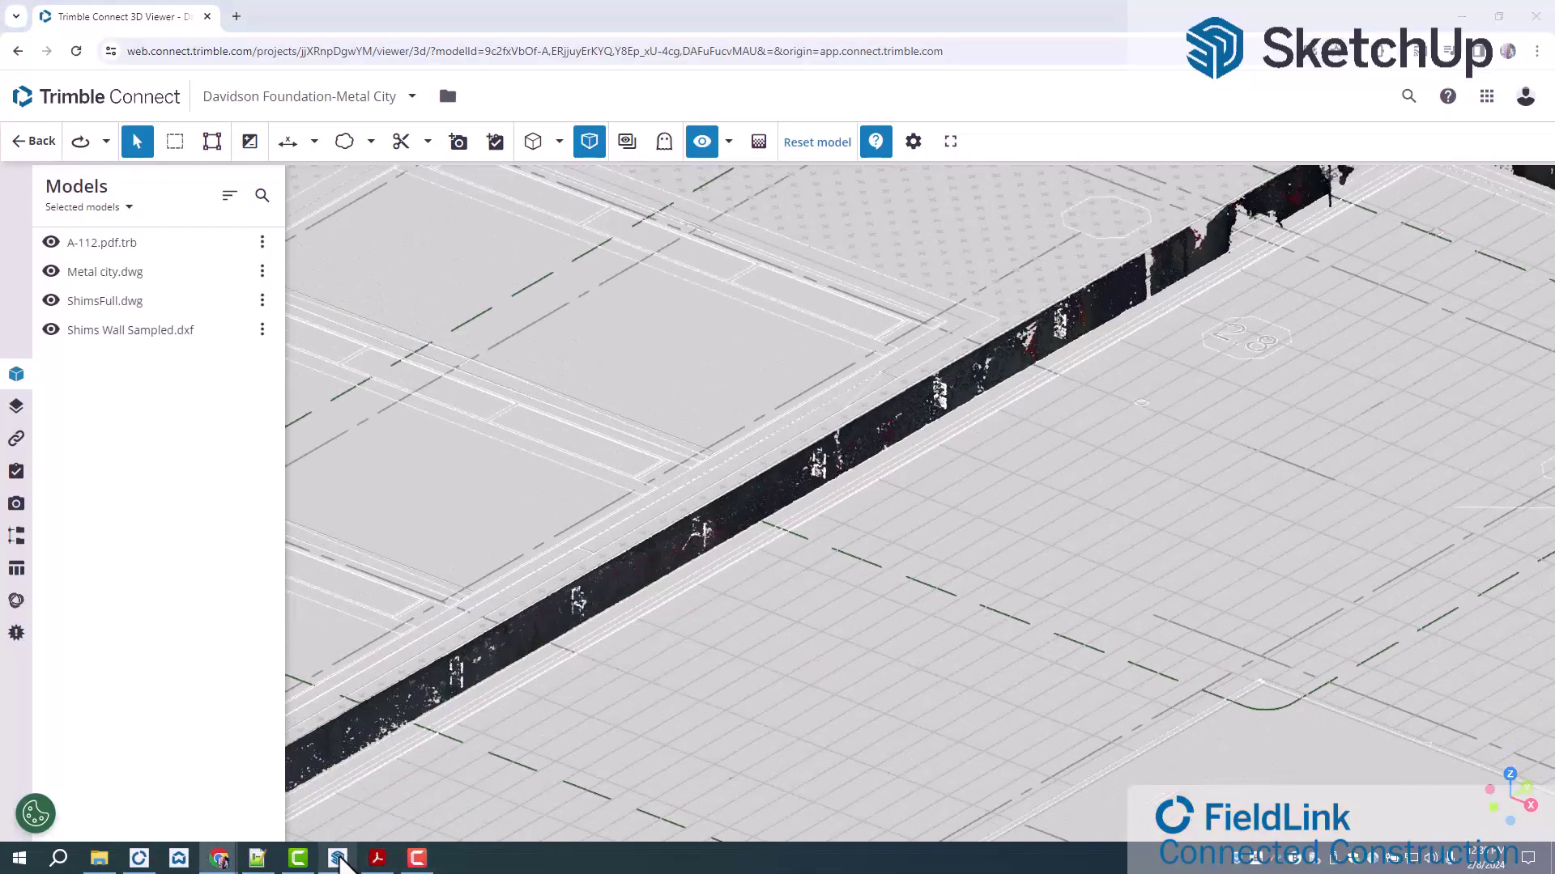
left_click(338, 859)
left_click_drag(1247, 20, 1190, 0)
scroll(988, 362, "down", 2)
middle_click_drag(954, 479, 843, 618)
scroll(809, 475, "down", 5)
scroll(801, 474, "down", 2)
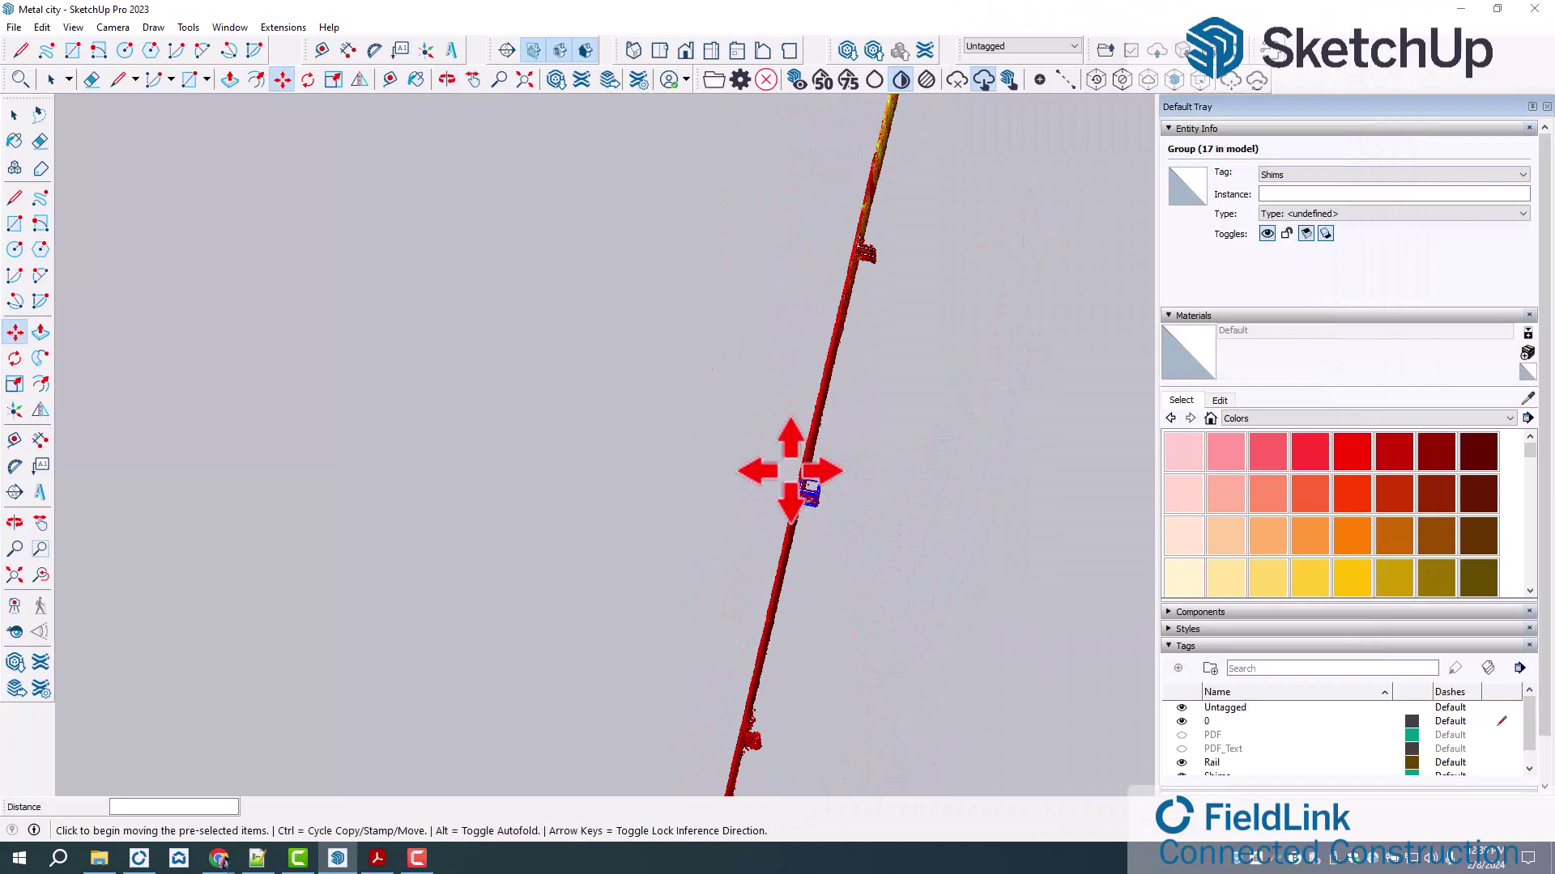
Paste a copy of the shim group and place its corner against the scanned wall at the bare shim points, in plan view.
scroll(817, 523, "up", 3)
key("ctrl+v")
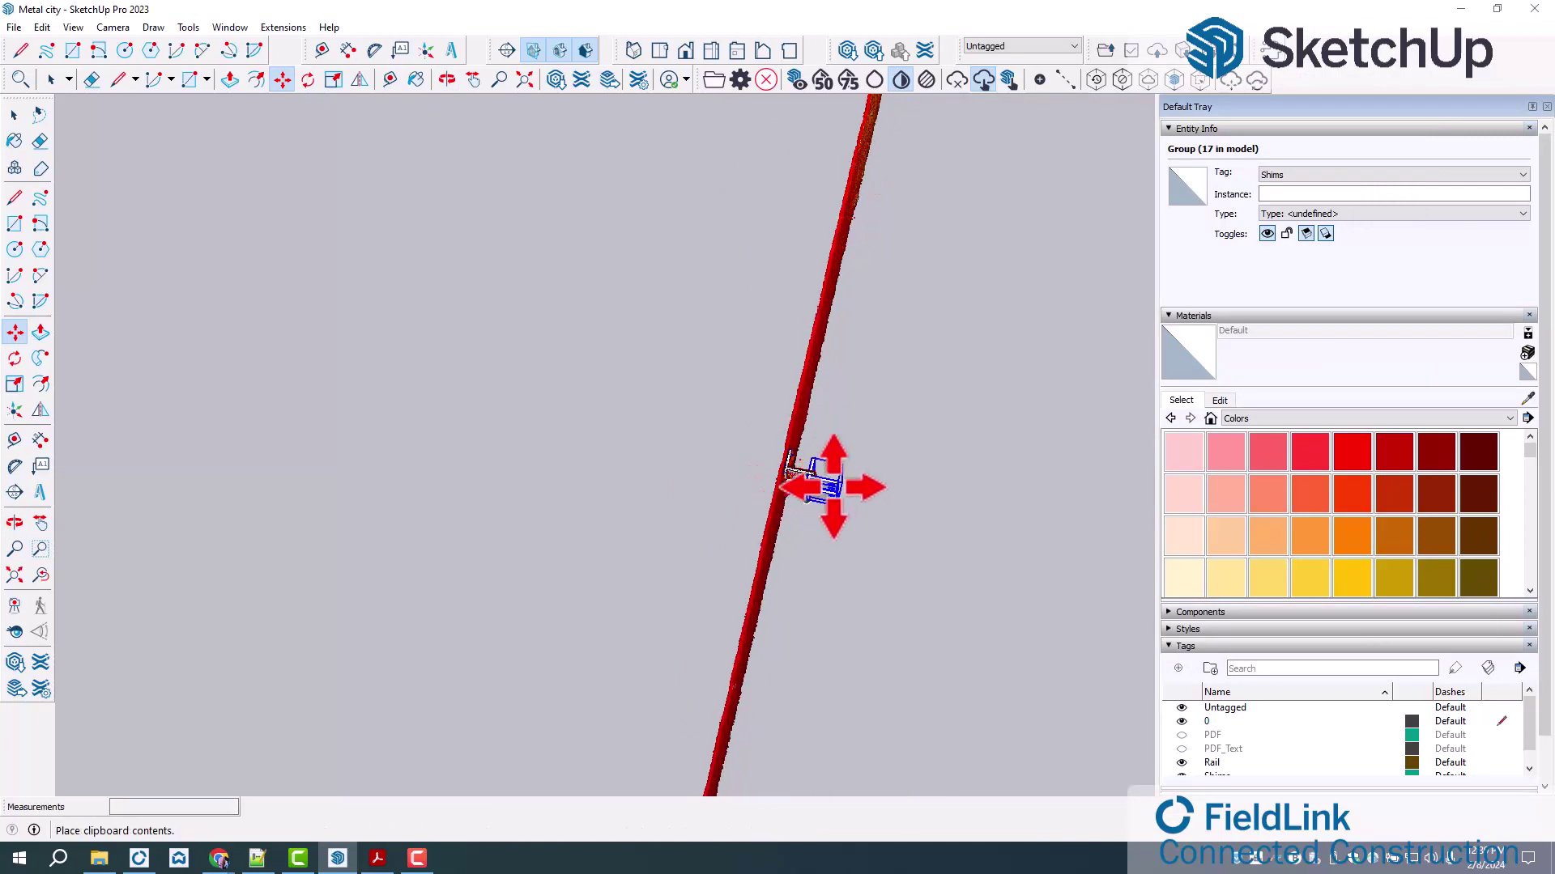
scroll(822, 475, "down", 2)
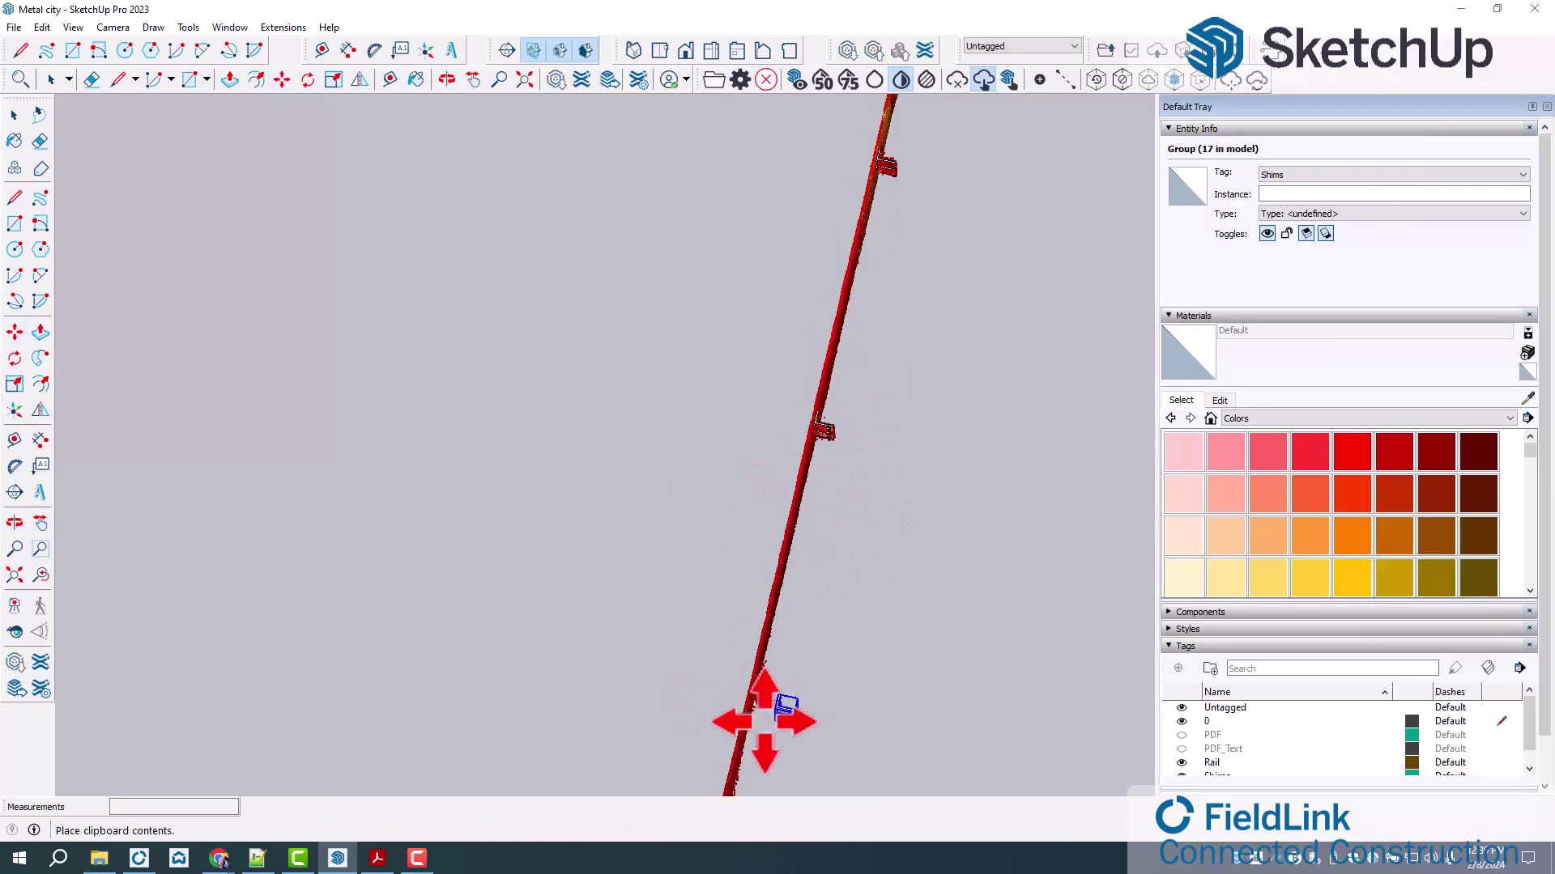
scroll(737, 705, "up", 5)
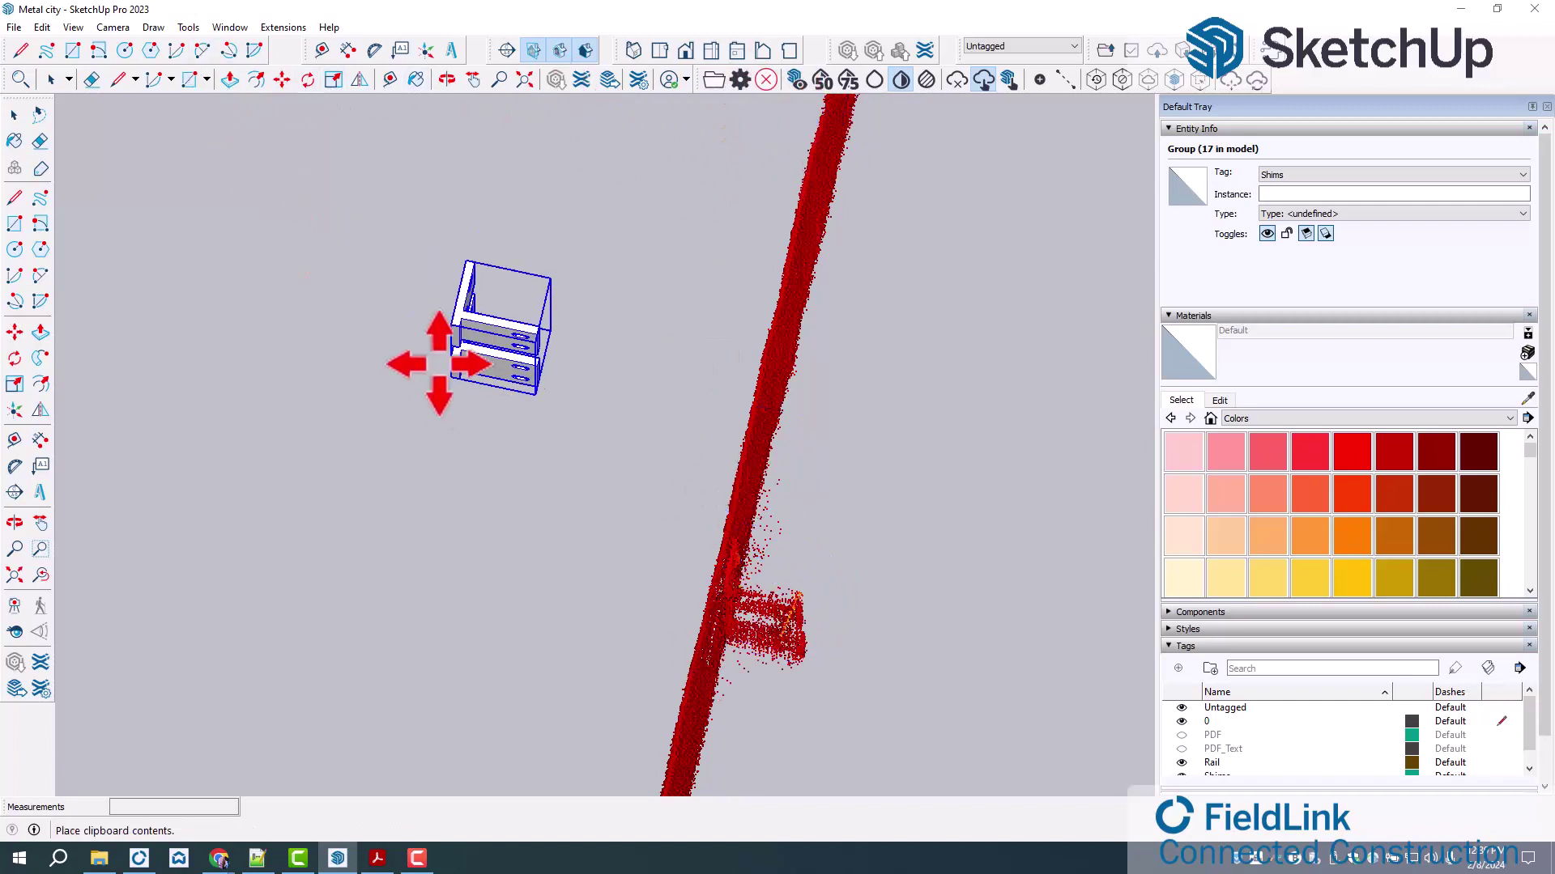
left_click(659, 54)
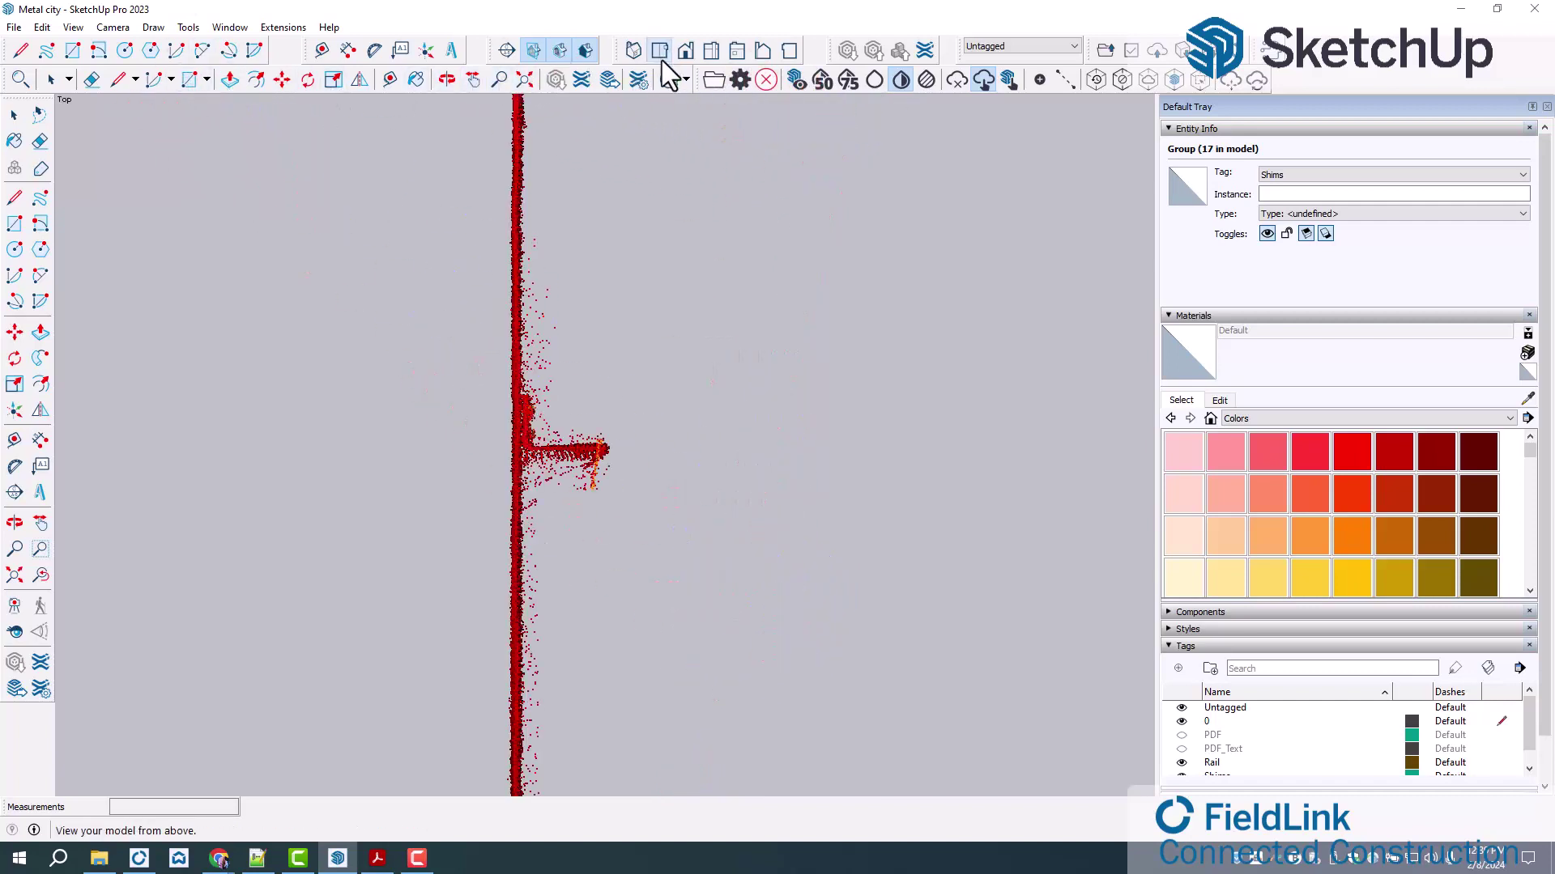
scroll(591, 478, "up", 3)
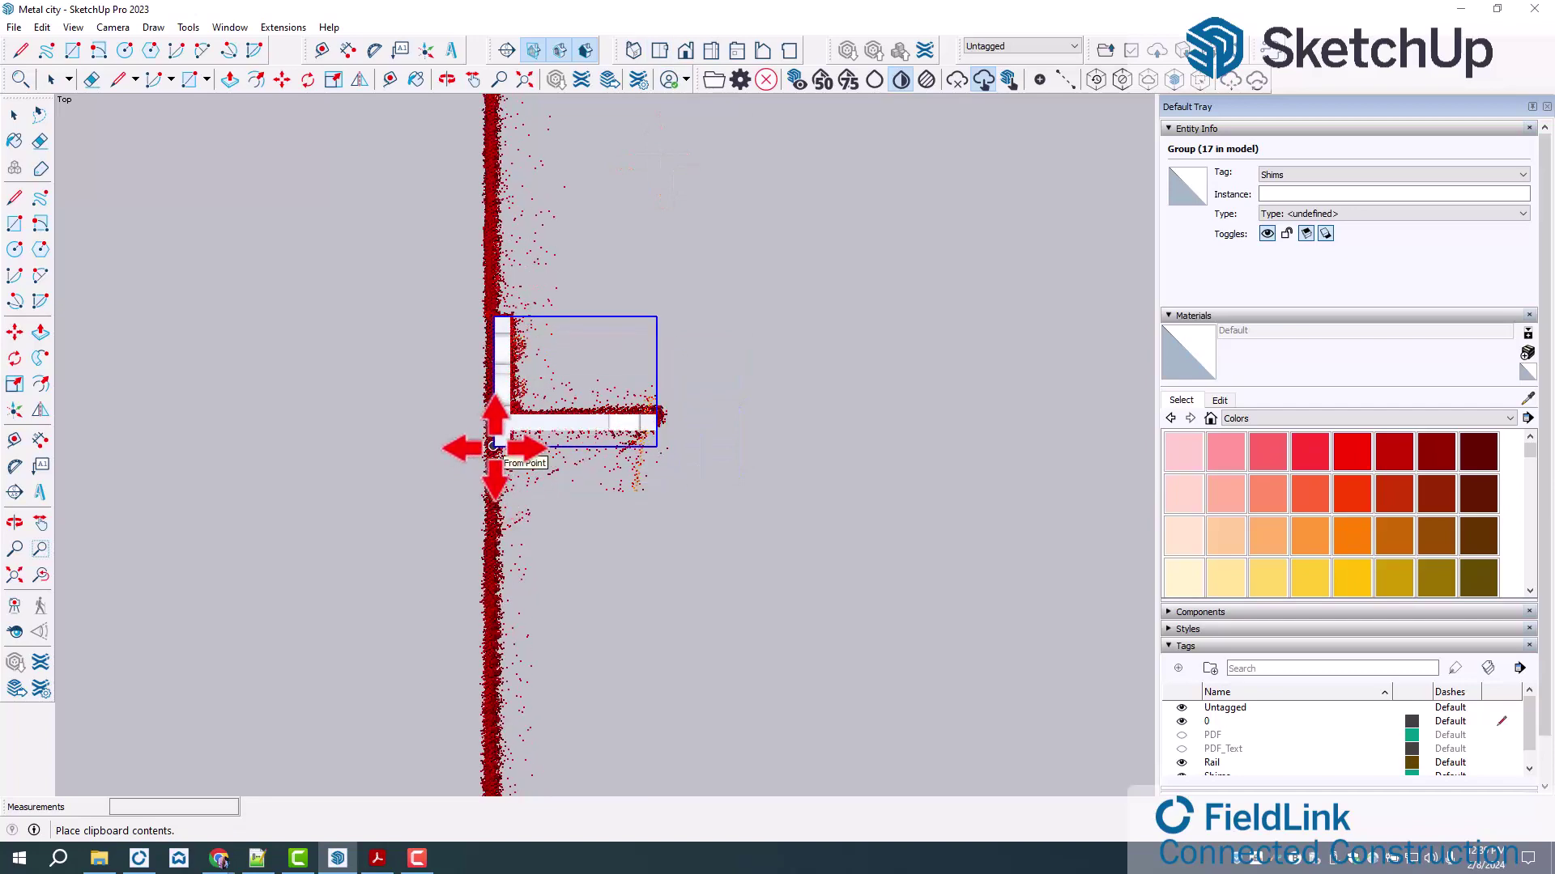
left_click(493, 445)
Copy the placed shim group about 11 15/16" straight down onto the scanned shim points beneath it.
scroll(511, 663, "down", 1)
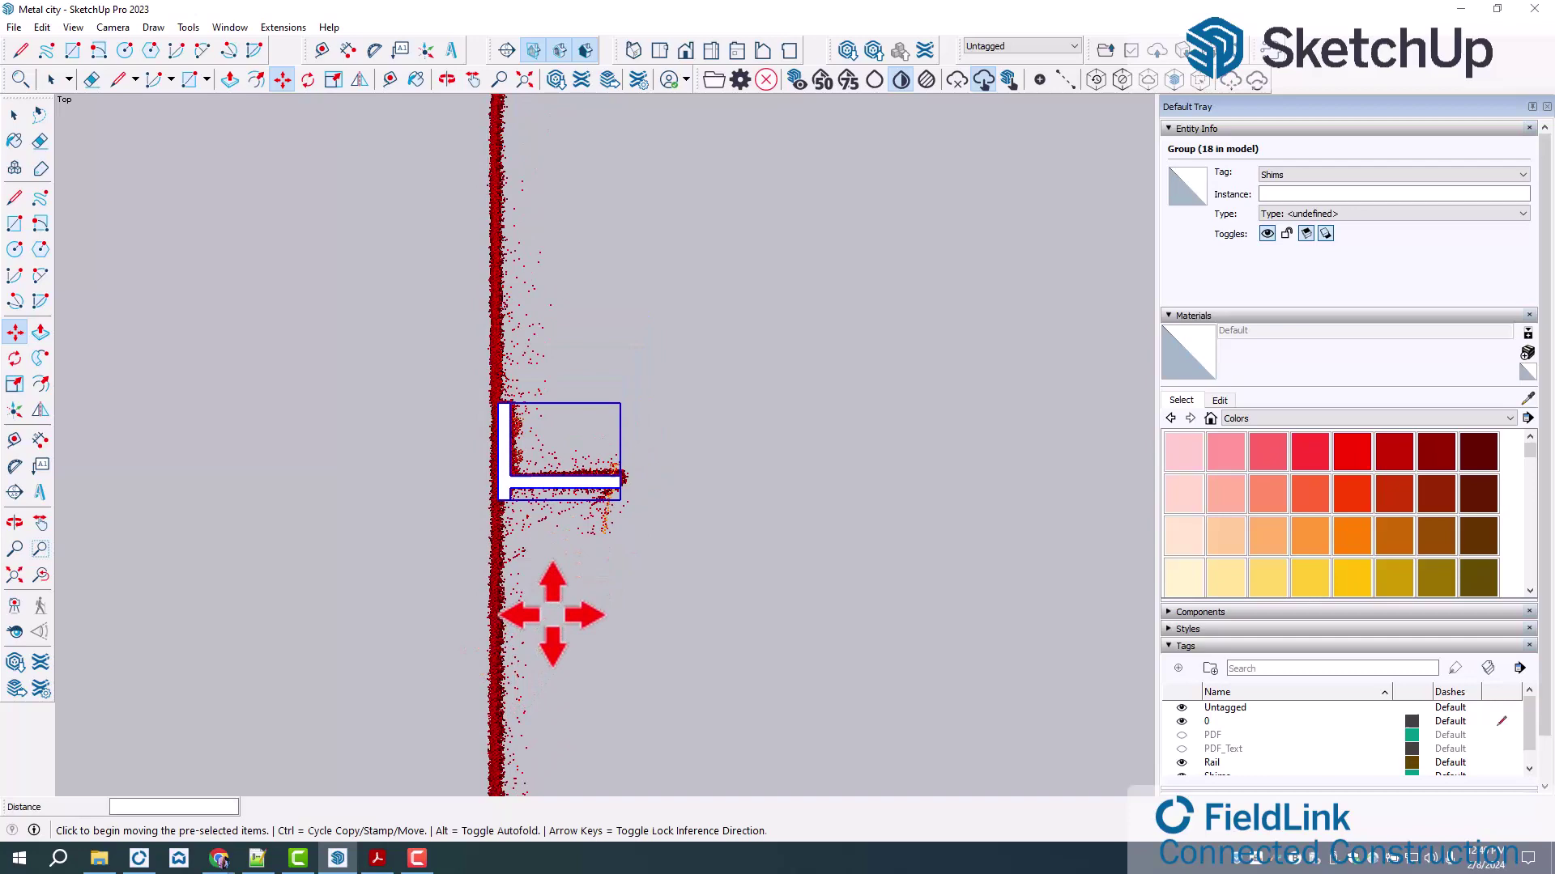
middle_click_drag(554, 615, 572, 427)
key("ctrl")
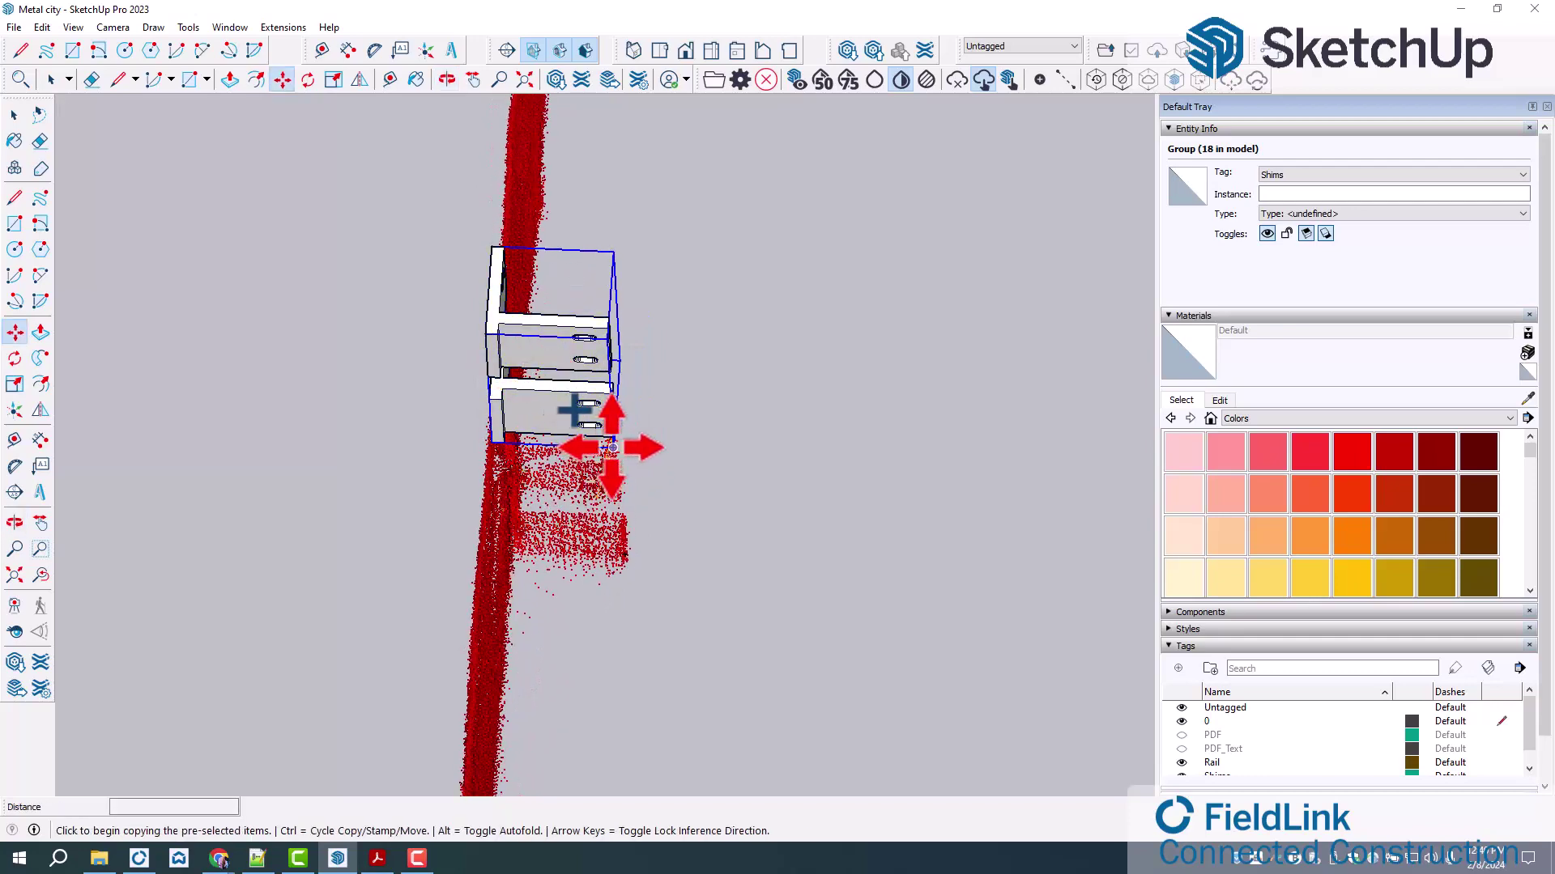
left_click(611, 446)
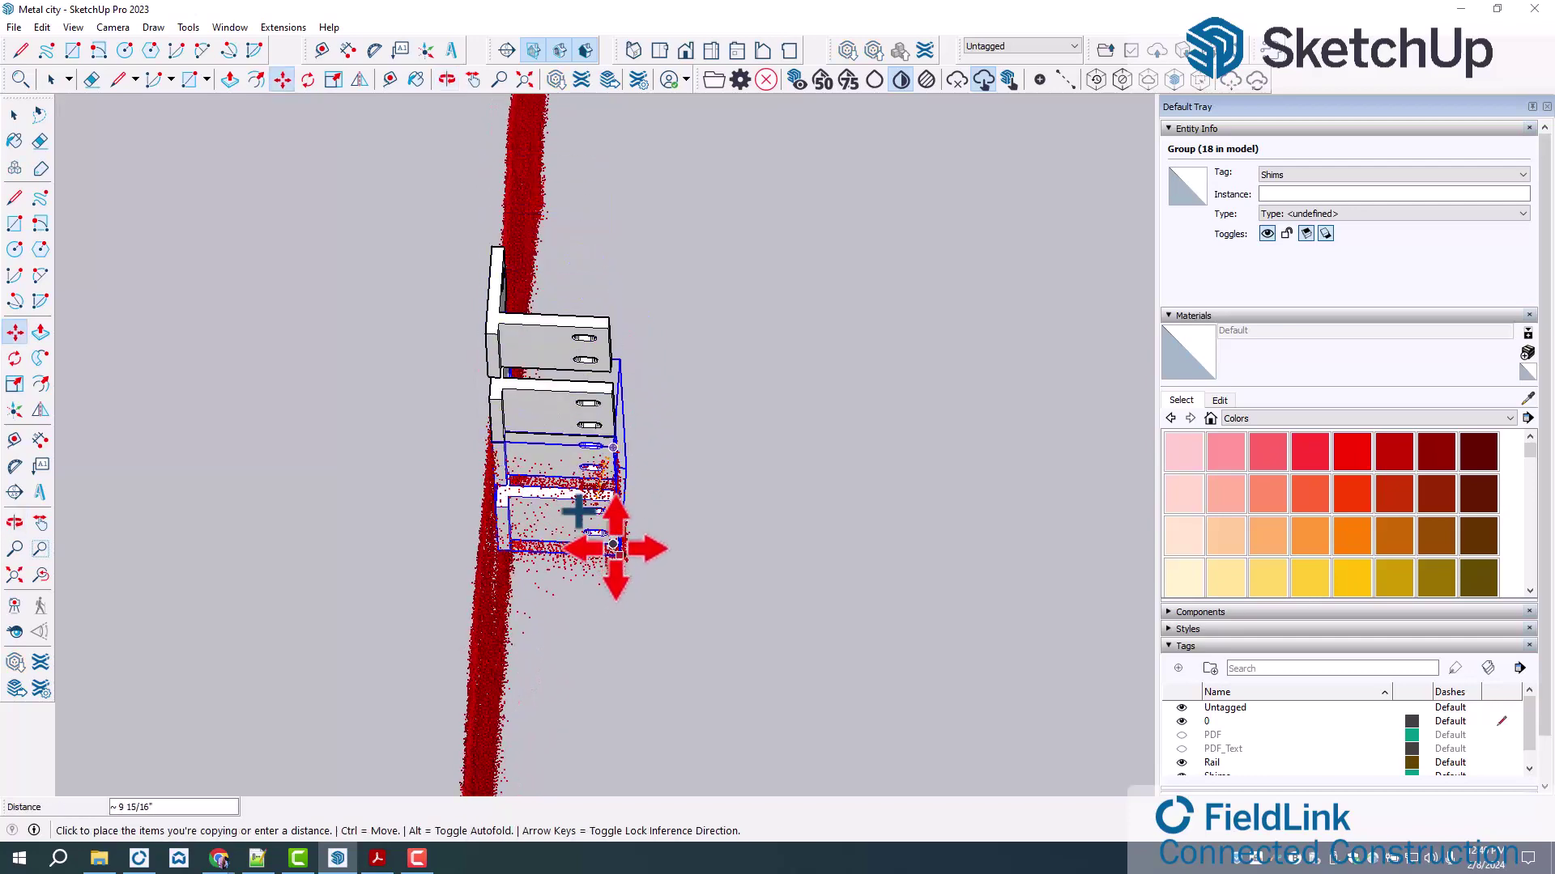
scroll(615, 559, "up", 3)
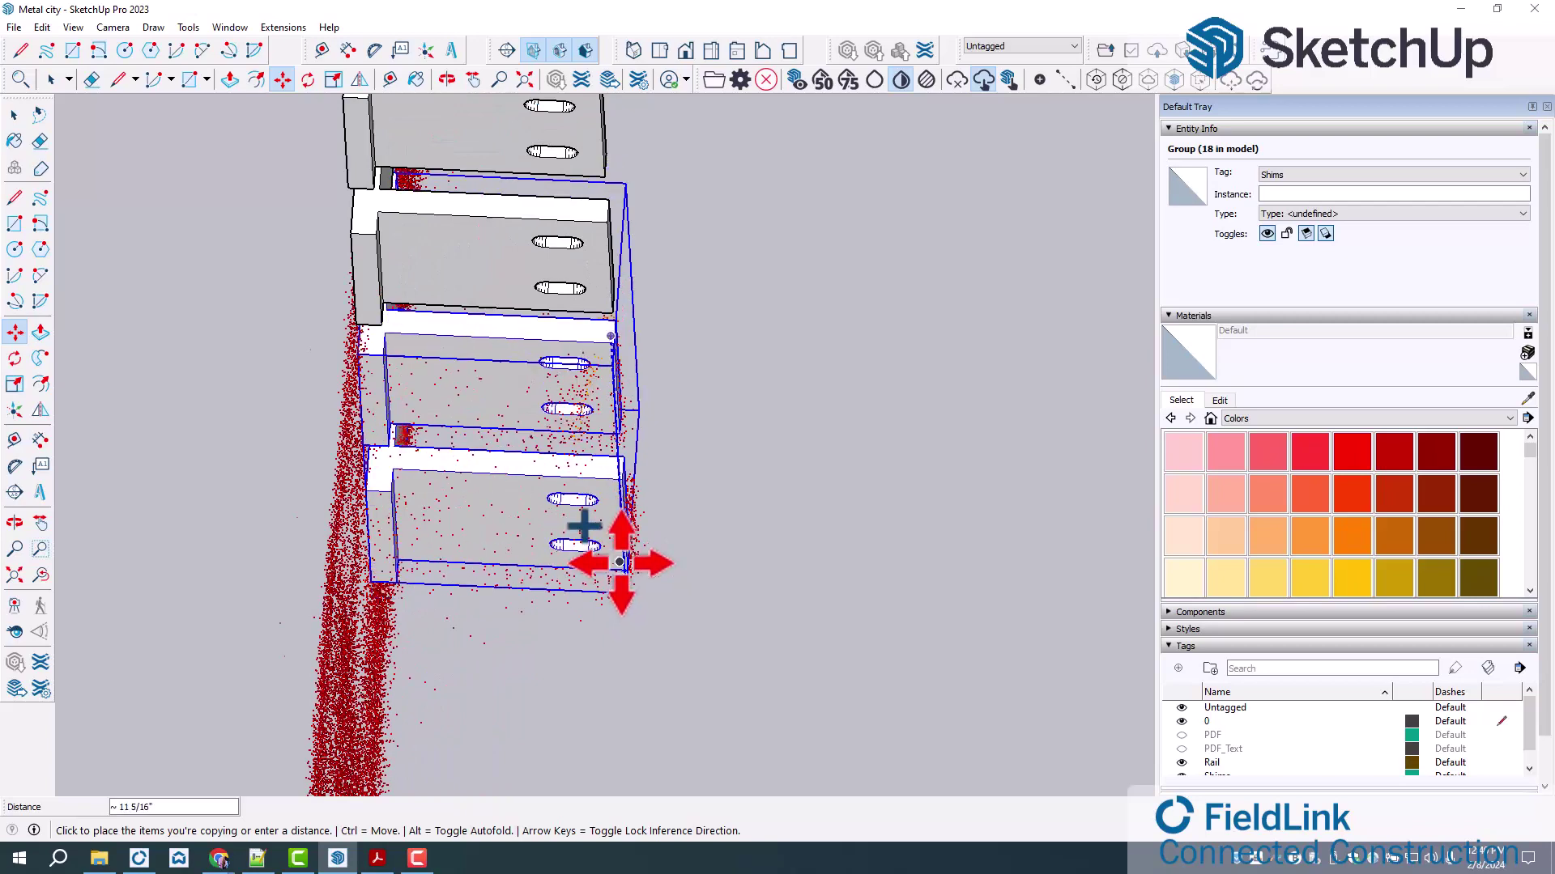
scroll(621, 555, "up", 2)
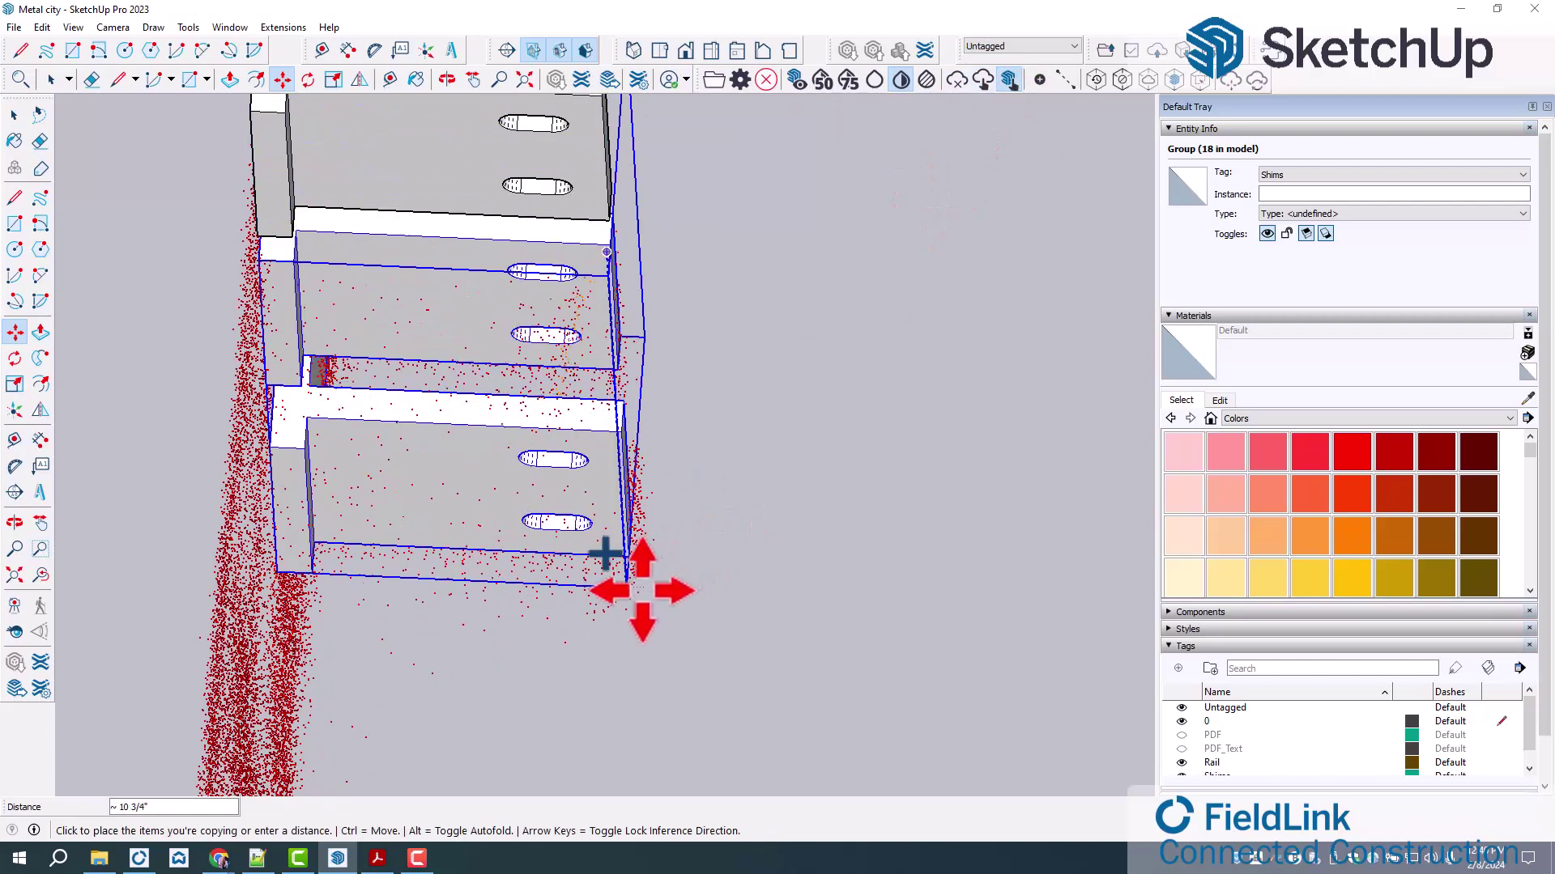
left_click(643, 623)
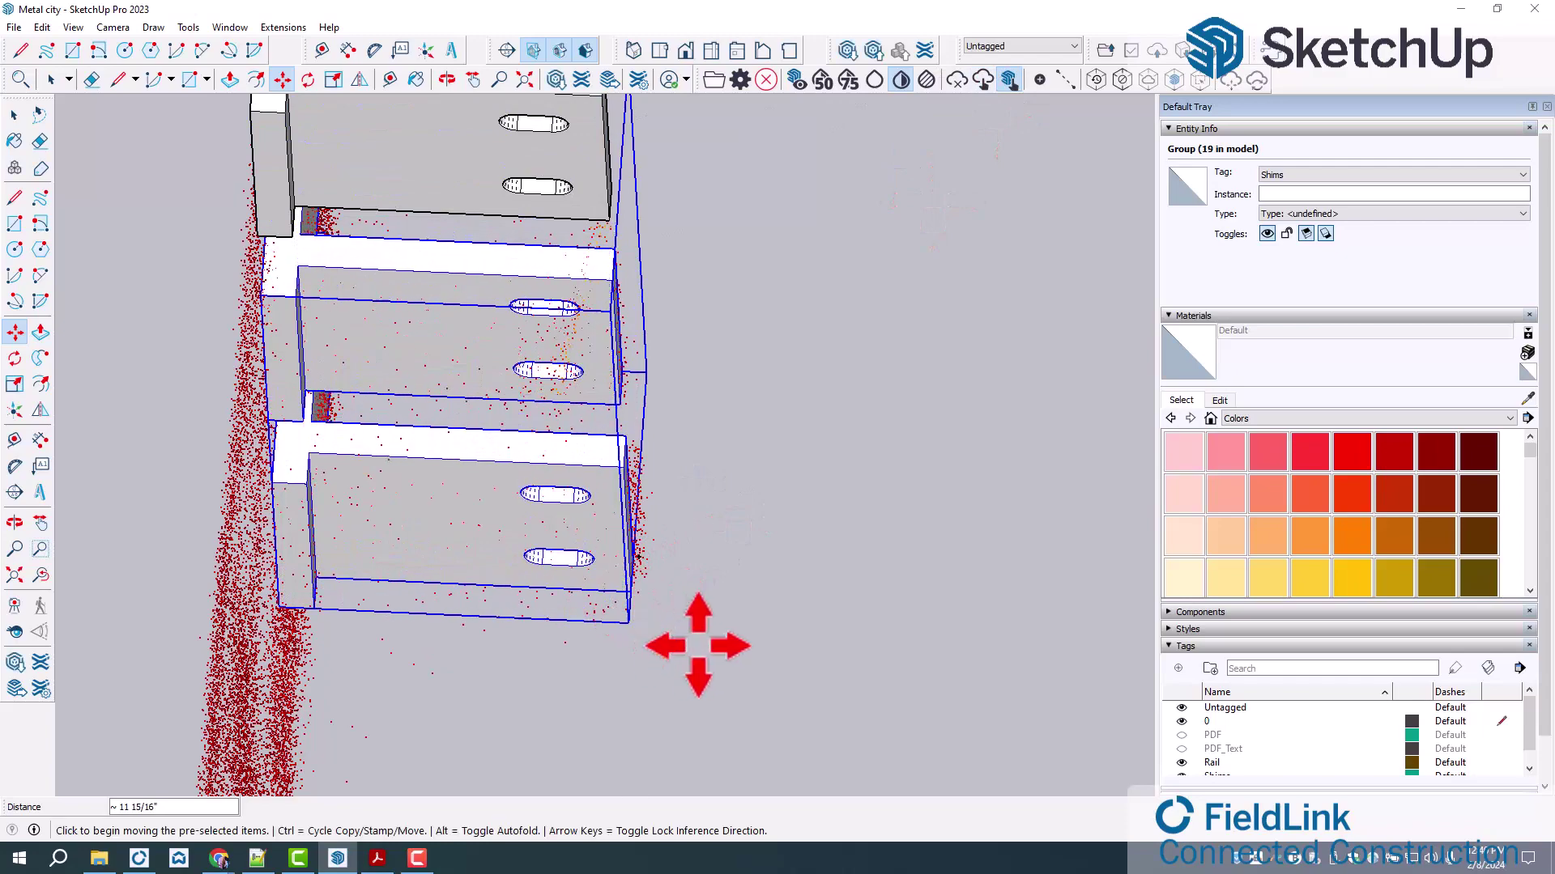
Move the spare upper shim group about 25' 4 1/16" along the wall toward another set of scanned shim points.
middle_click_drag(694, 638, 625, 536)
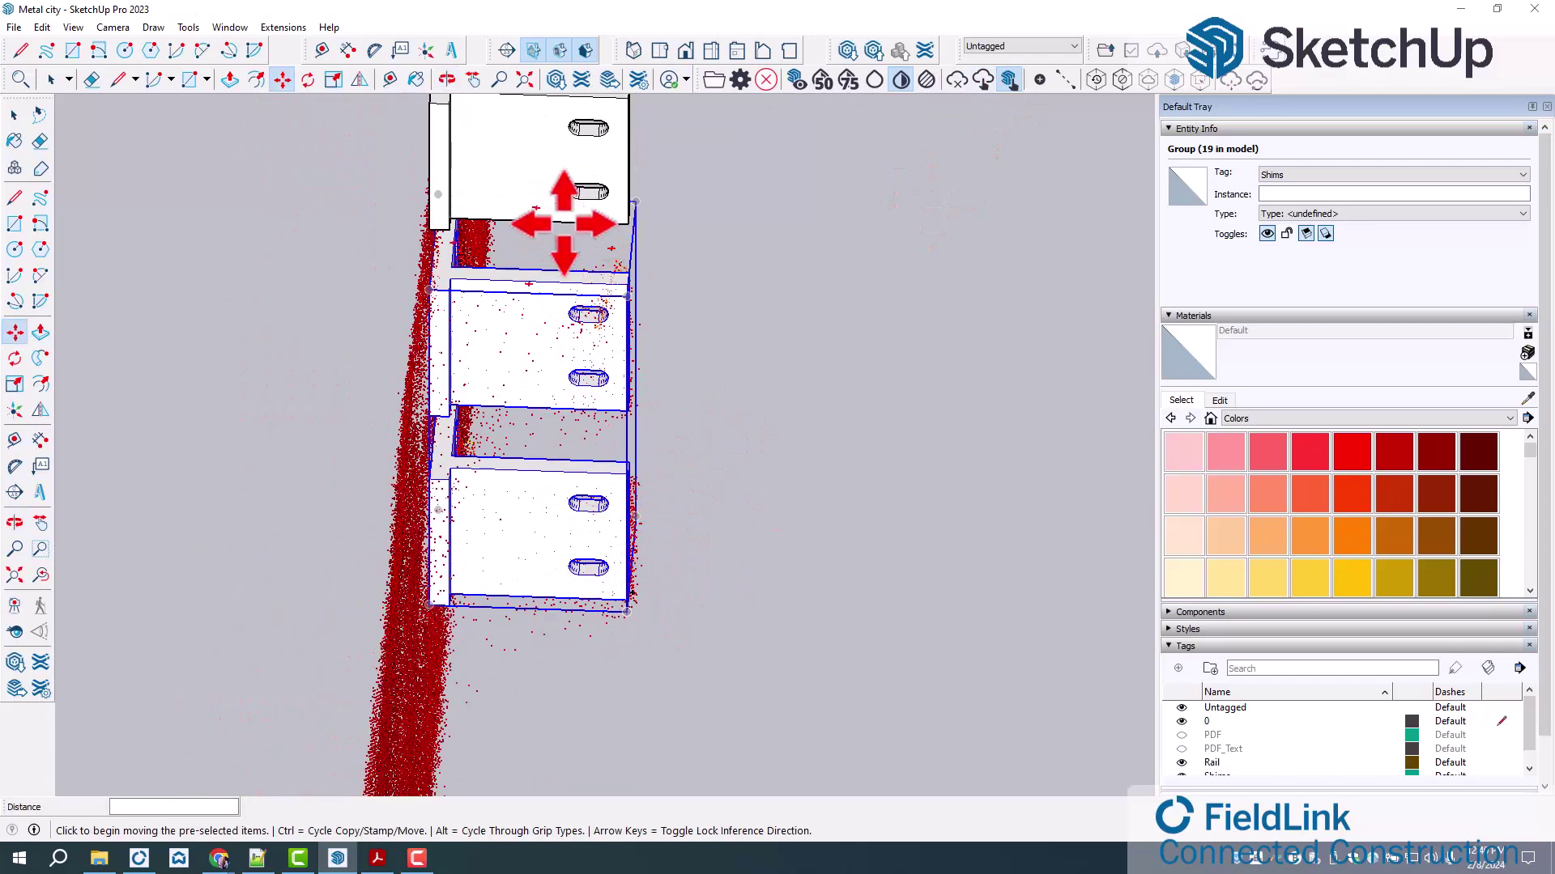
left_click(538, 175)
scroll(559, 243, "down", 3)
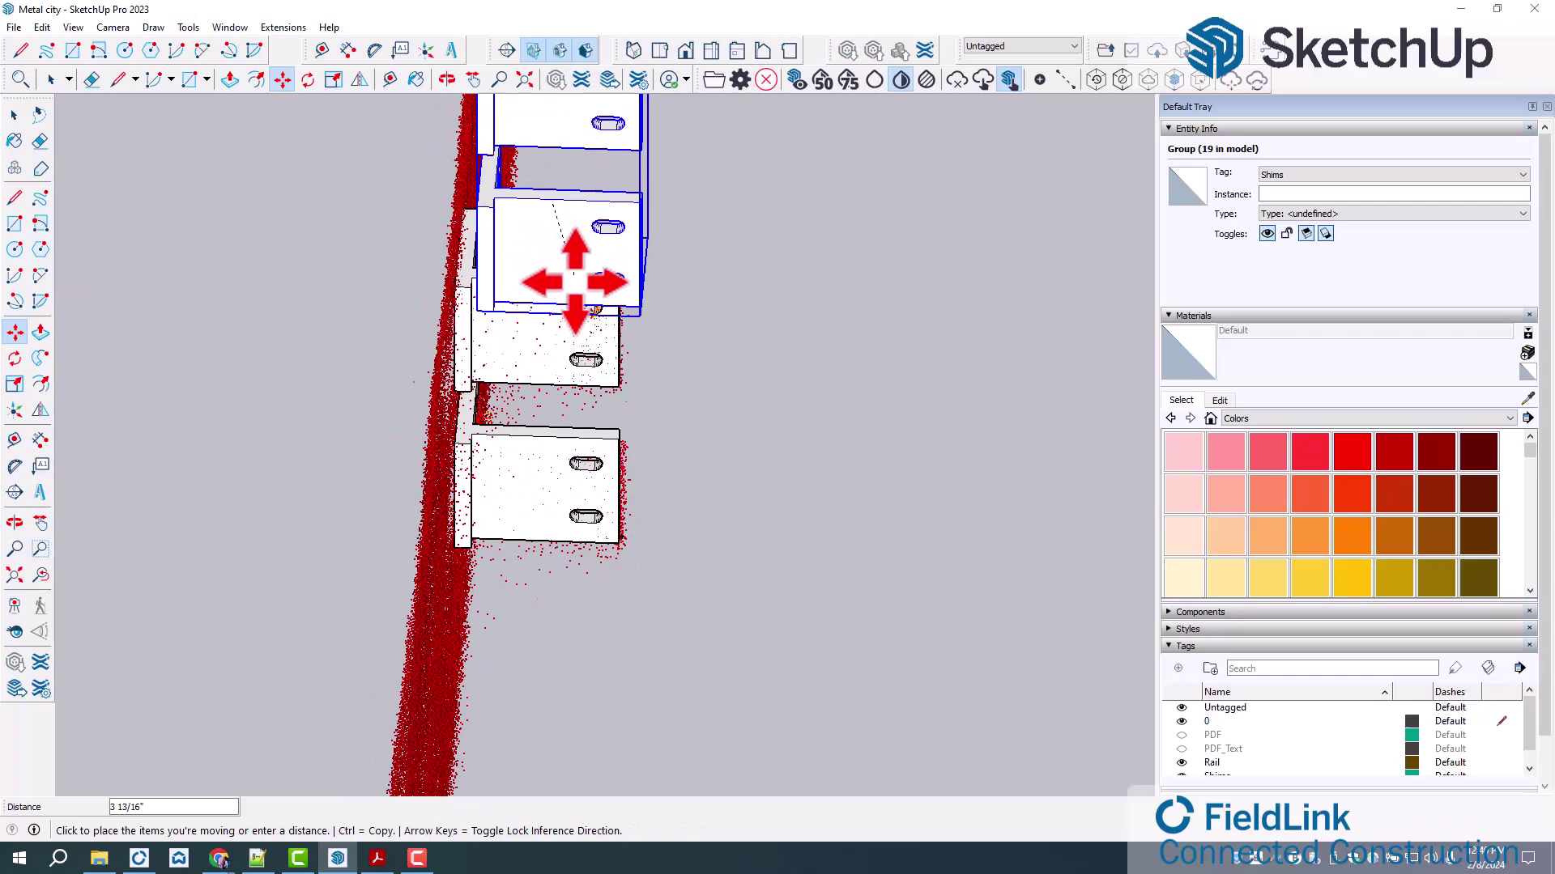
scroll(583, 279, "down", 8)
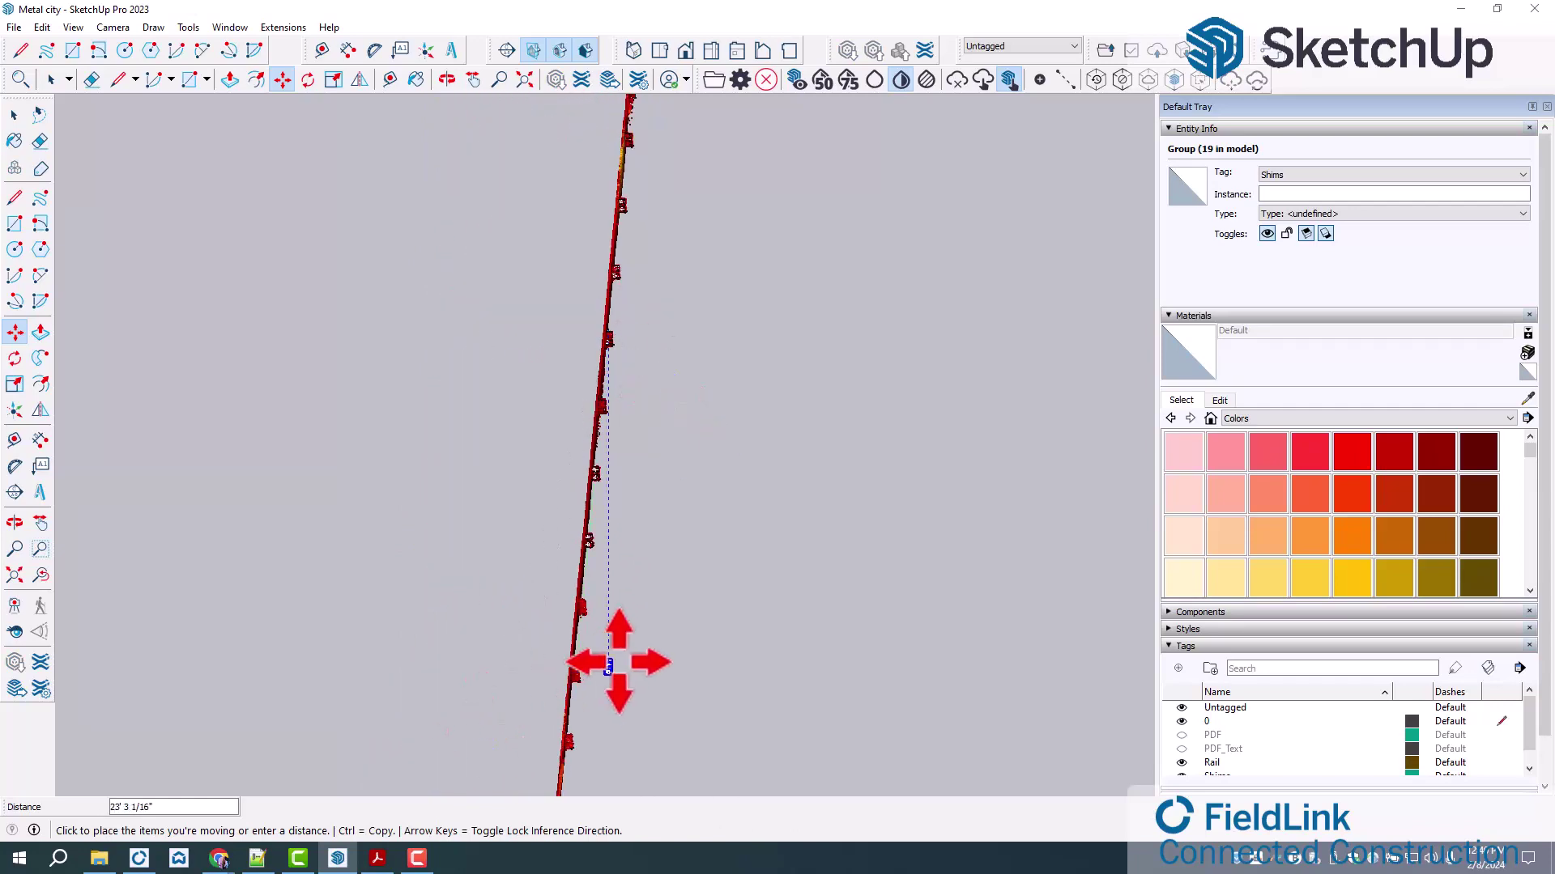
scroll(545, 548, "up", 5)
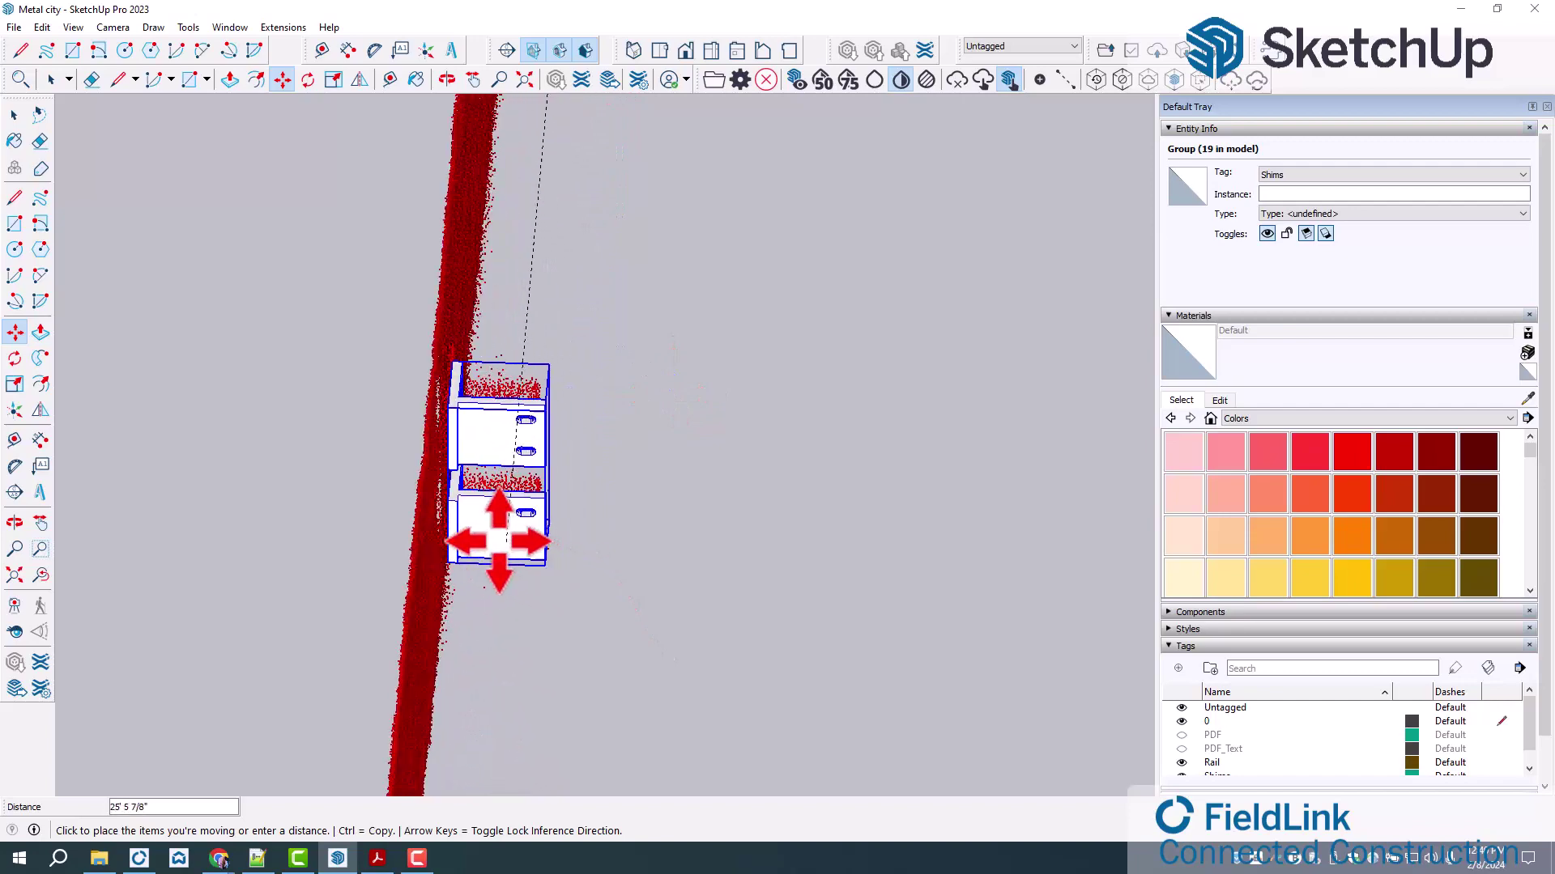
scroll(494, 533, "up", 4)
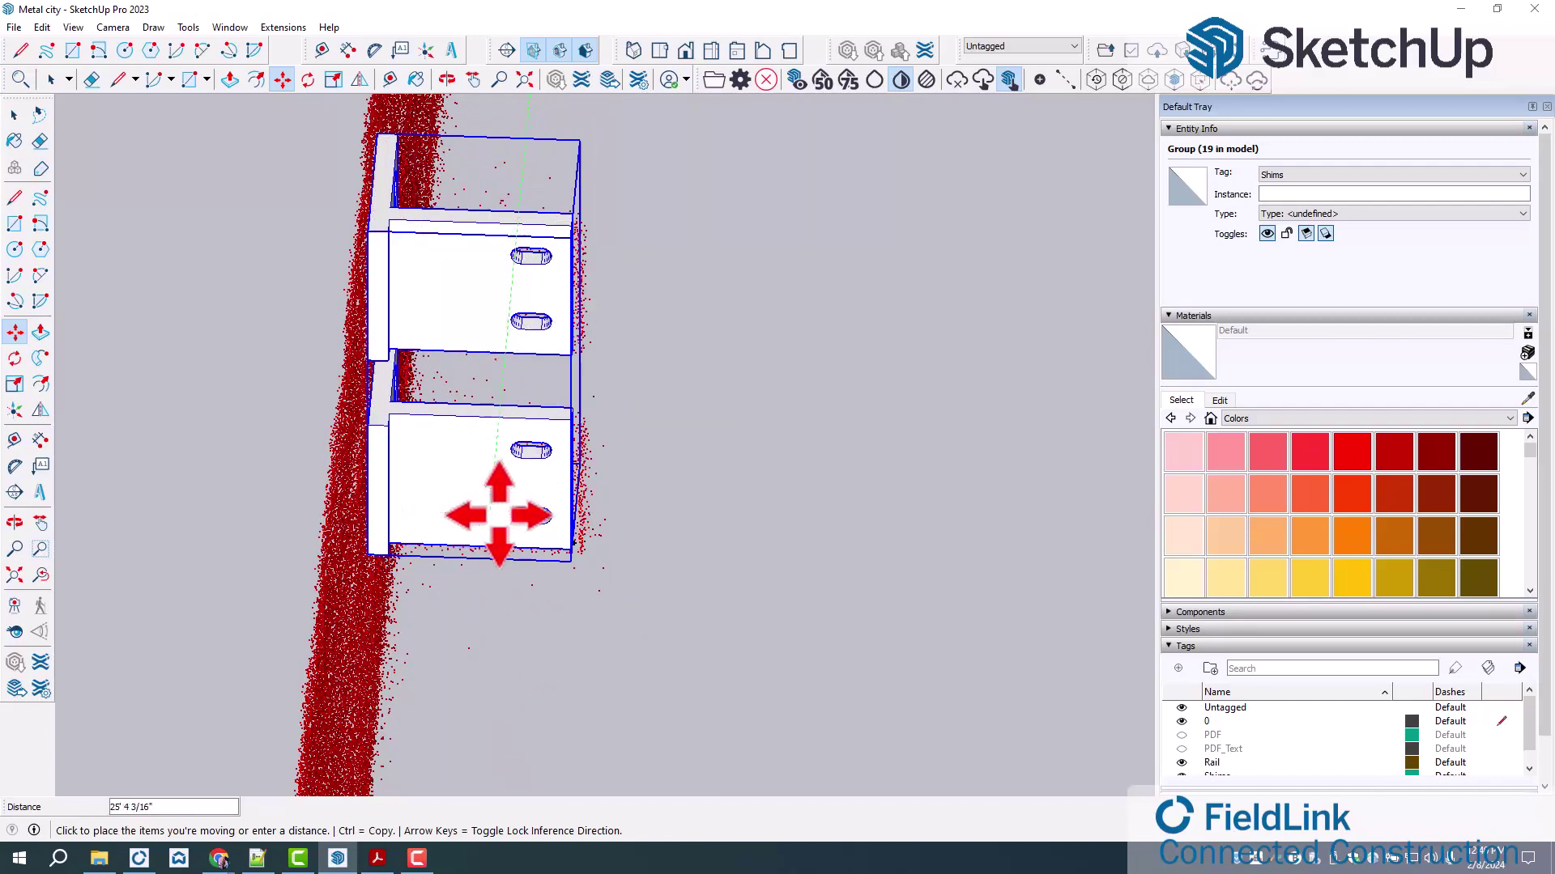
left_click(499, 512)
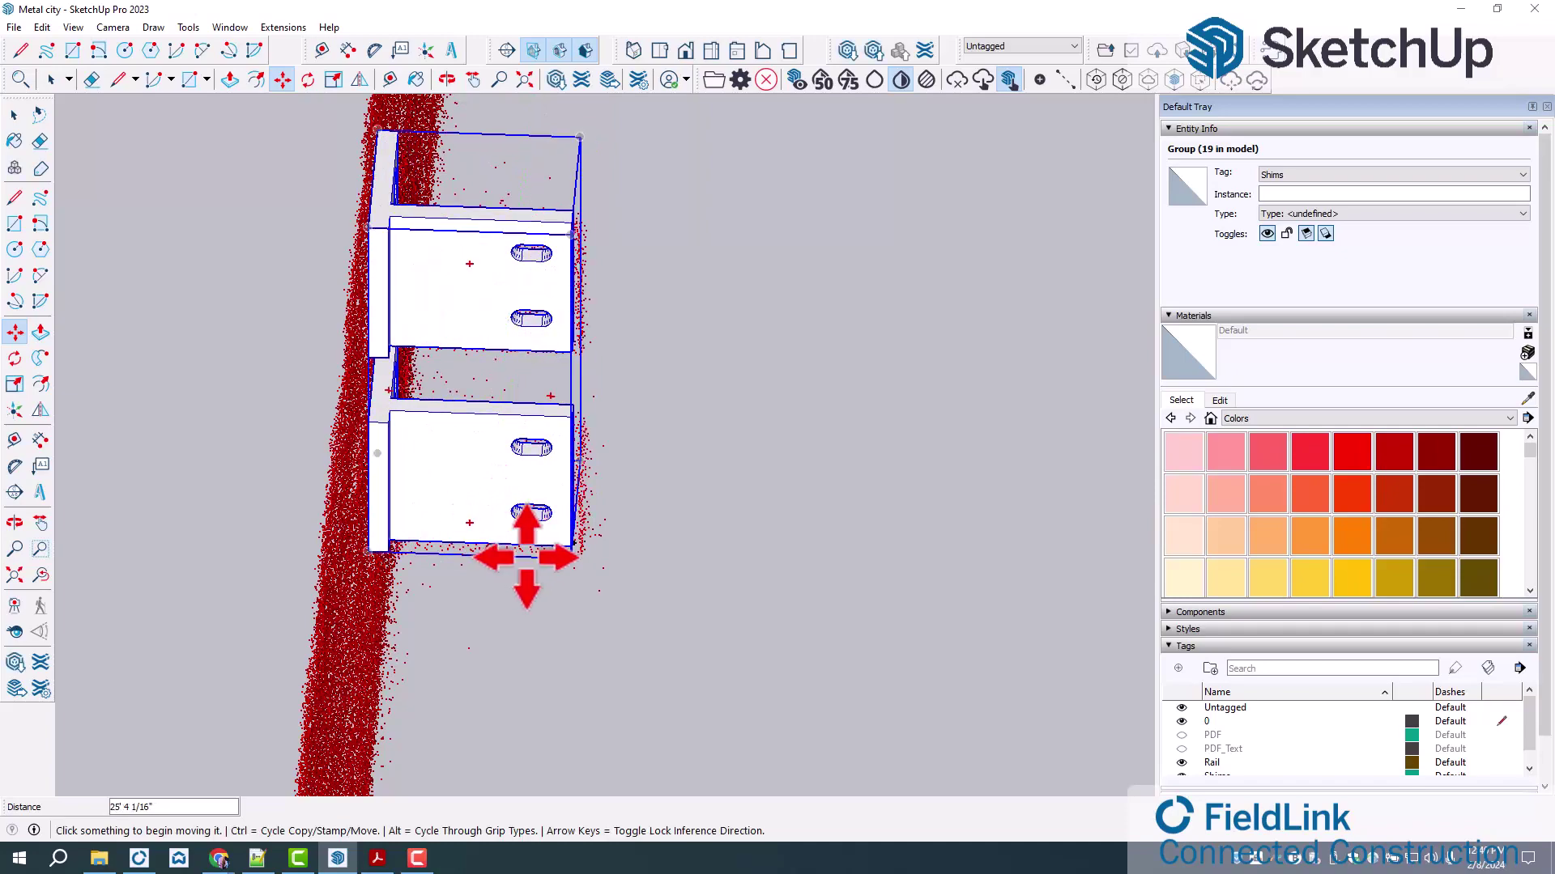
In plan view, move the relocated shim group about 1' 4 3/16" along the wall to line up with the scanned shim leg.
middle_click_drag(521, 549, 566, 676)
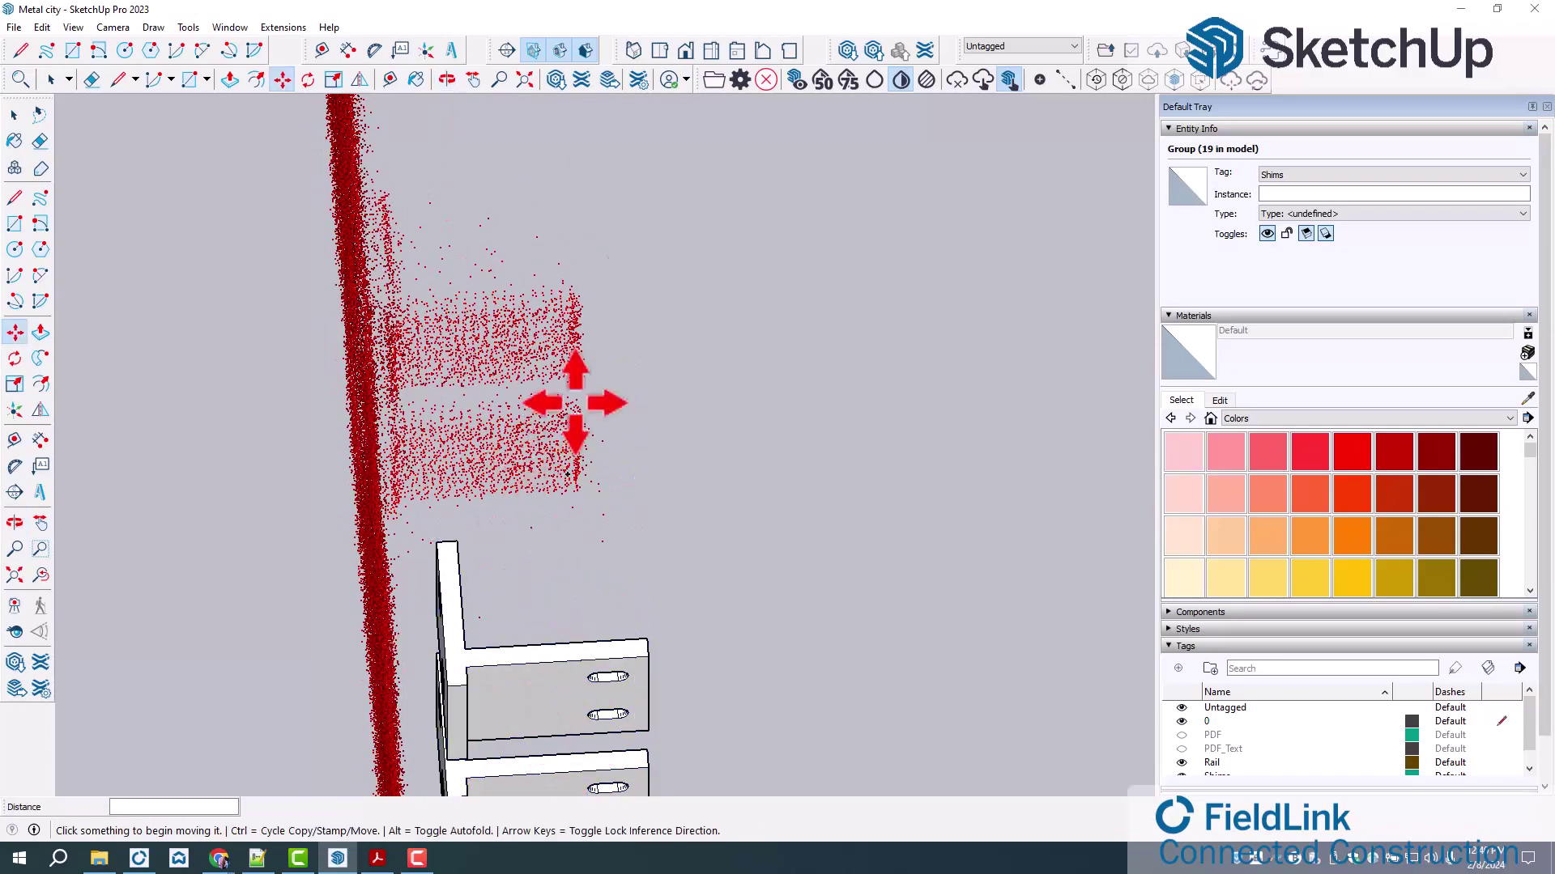
key("ctrl+t")
left_click(661, 51)
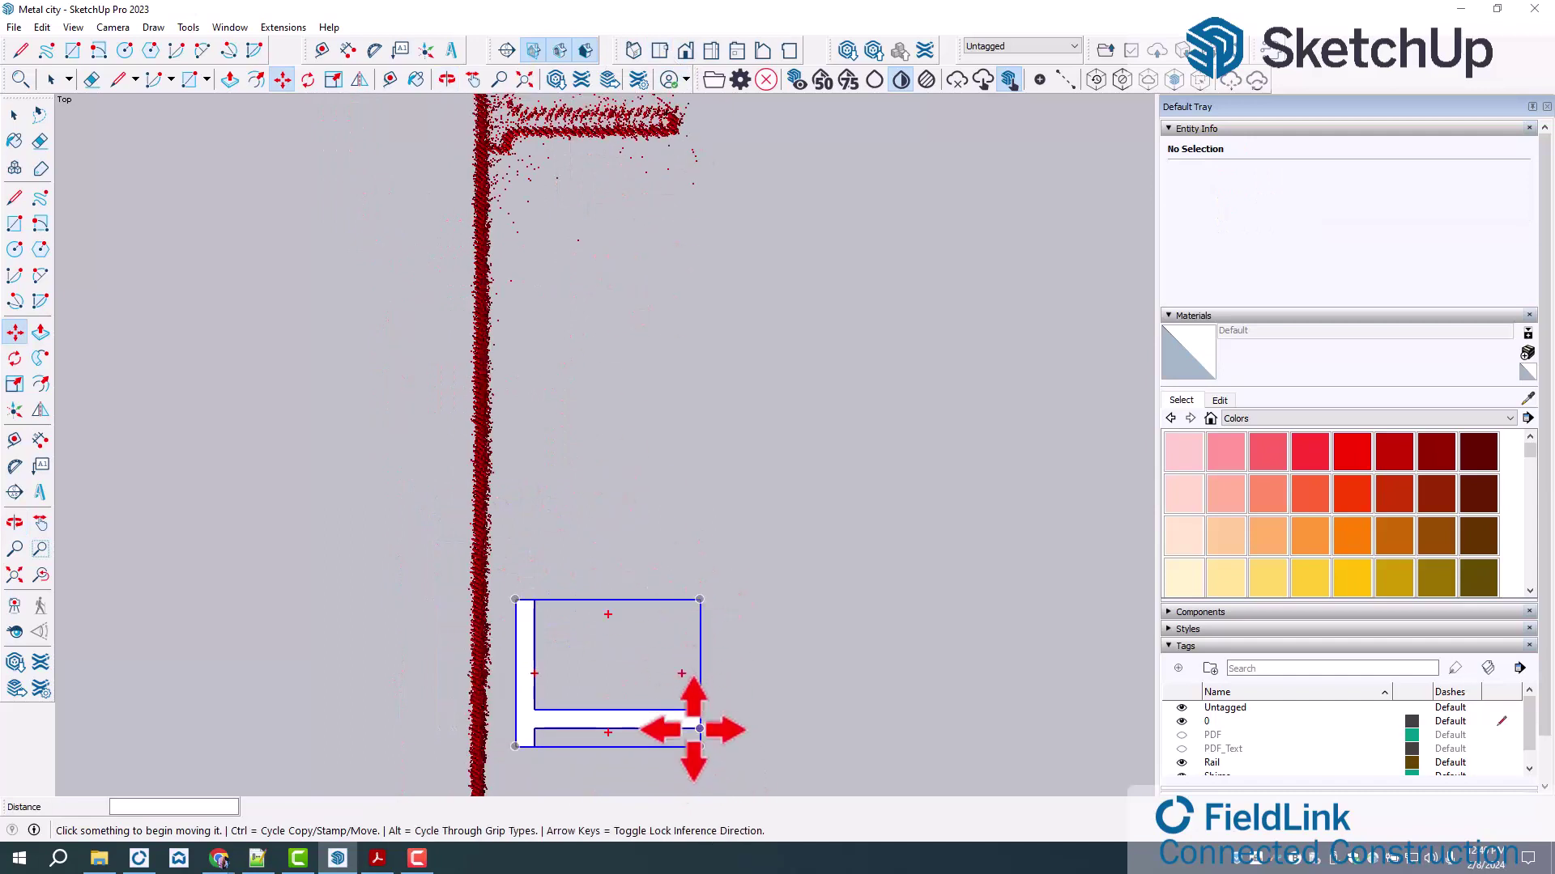
left_click(696, 727)
scroll(679, 489, "down", 2)
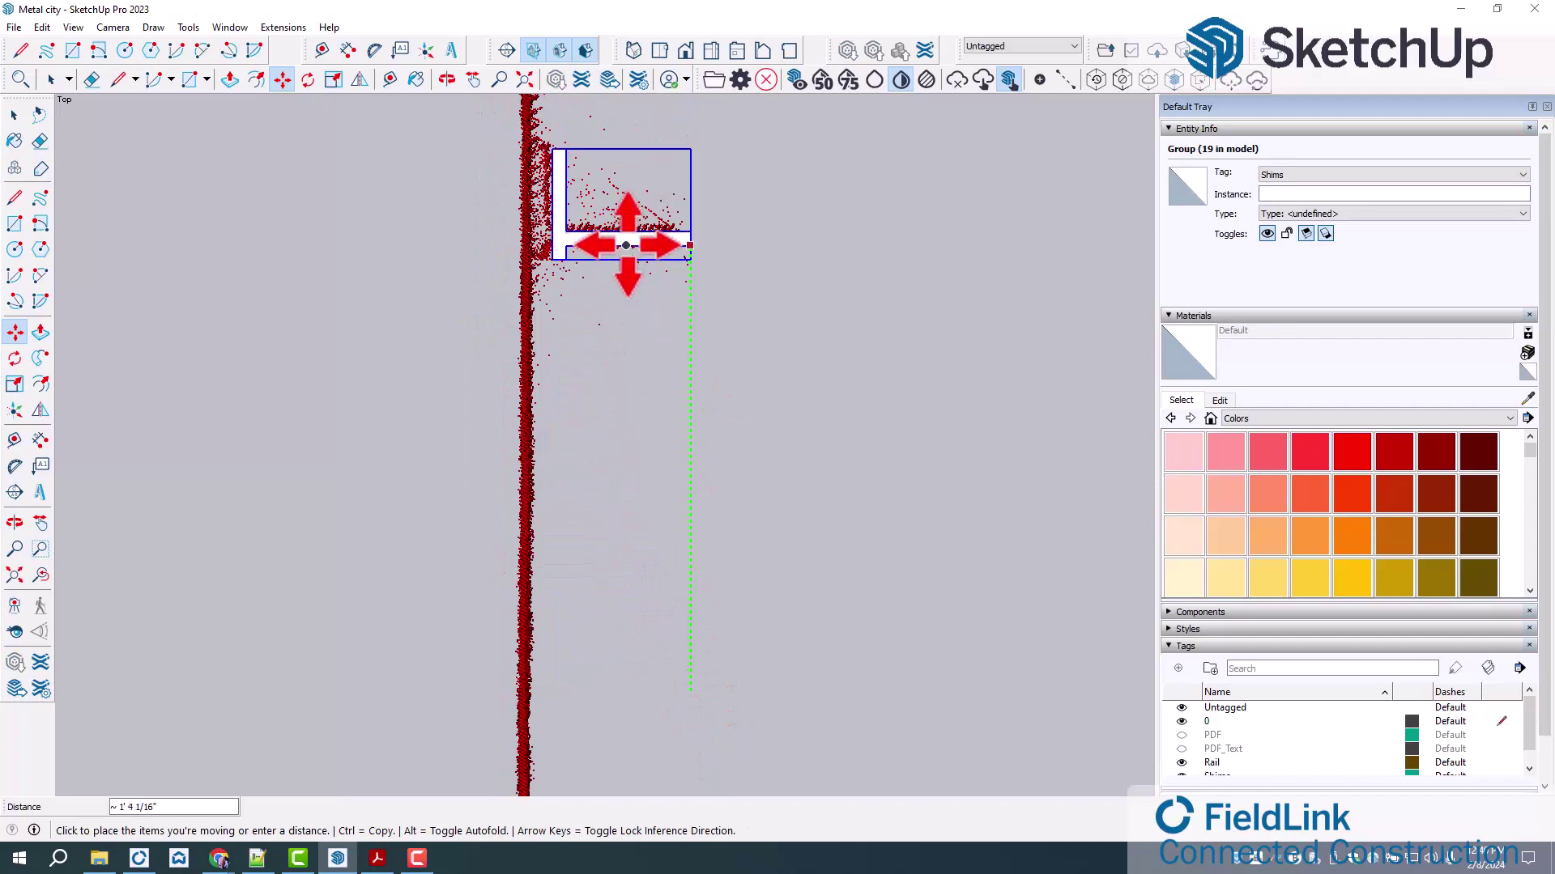
left_click(626, 242)
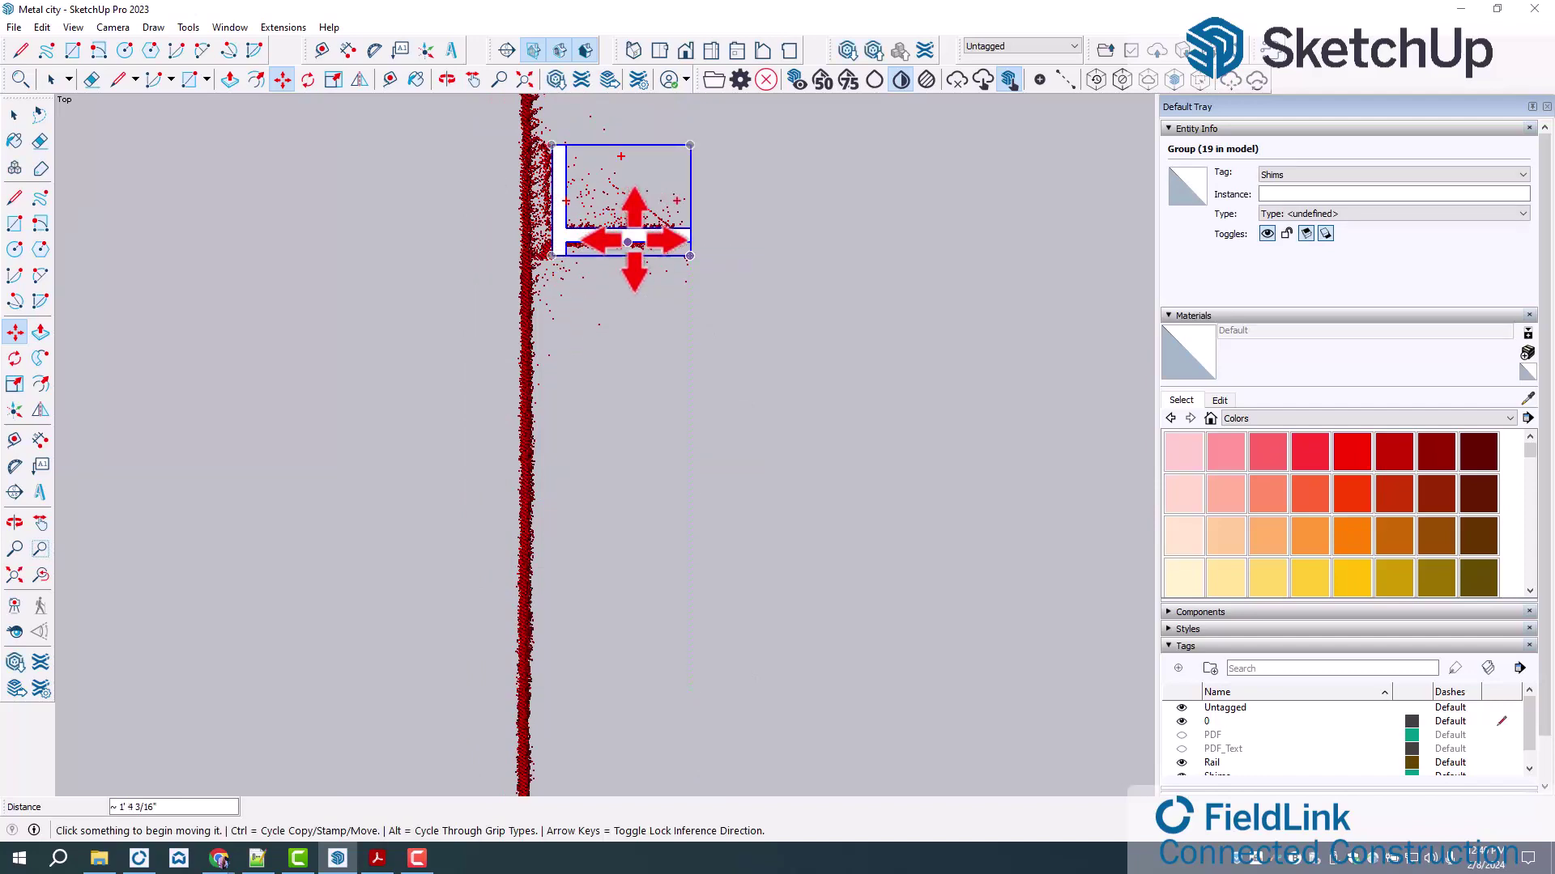
Move the shim group about 3/4" in against the wall and about 1' 5/16" vertically to match the scanned shim points.
left_click(687, 249)
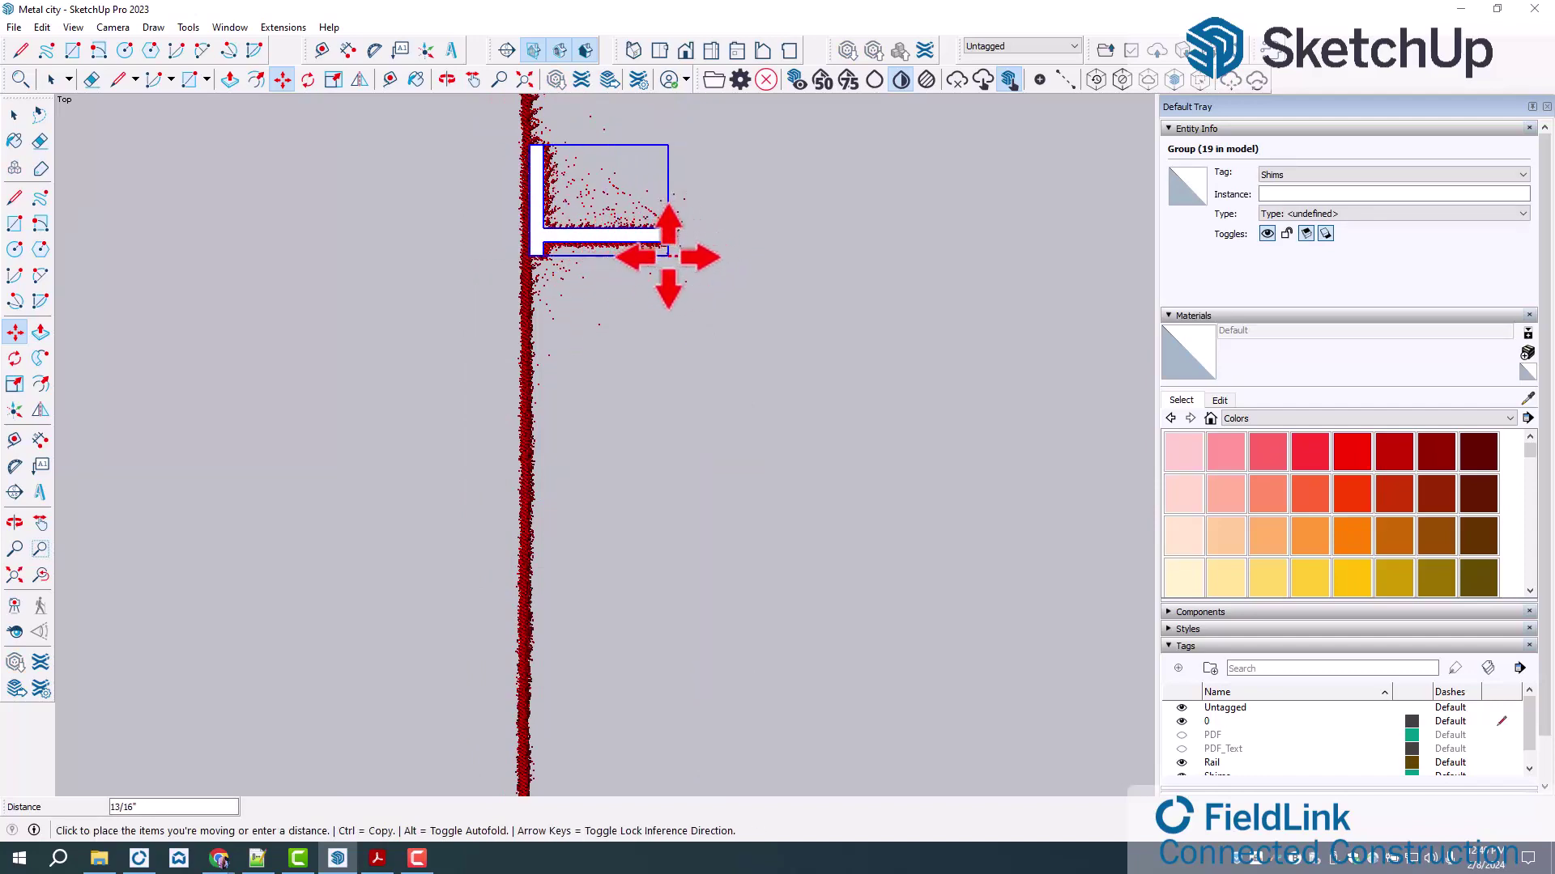
scroll(671, 243, "up", 5)
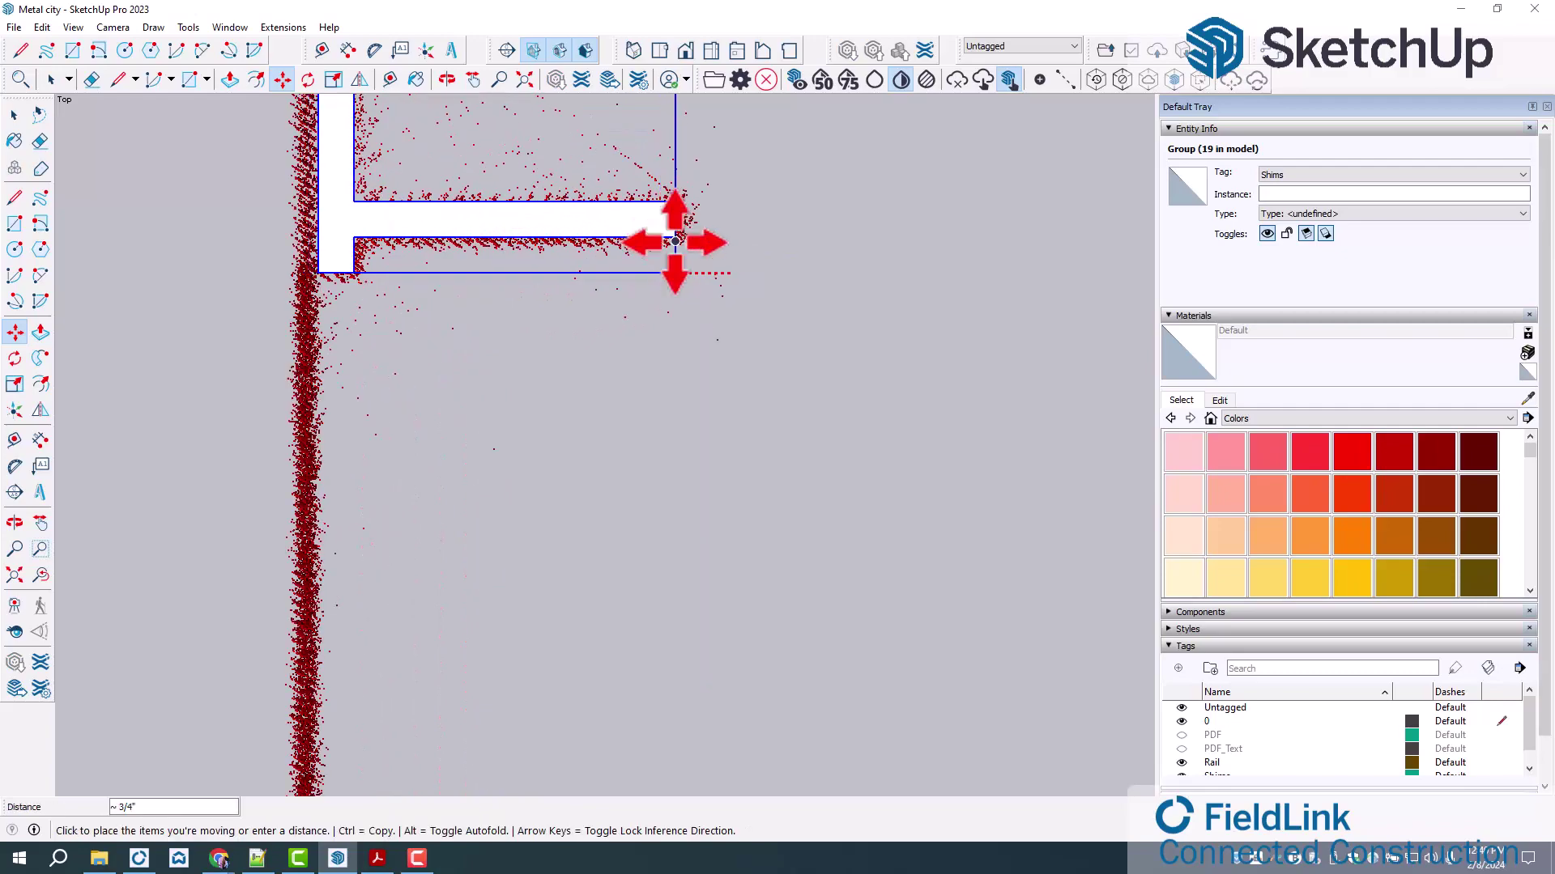
left_click(677, 251)
middle_click_drag(670, 337, 636, 314)
left_click(662, 200)
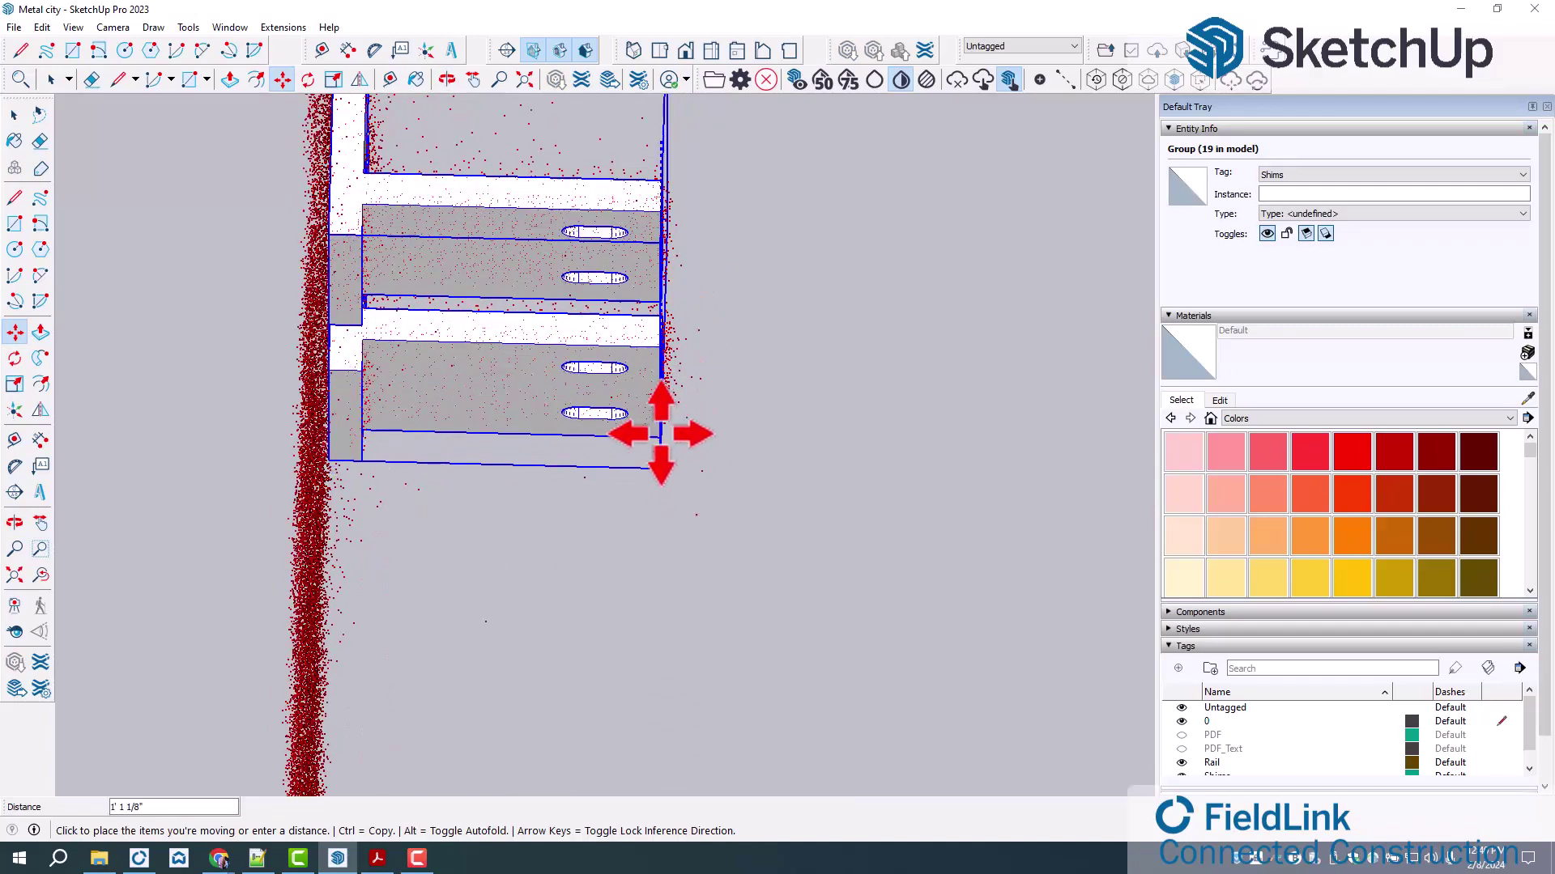
middle_click_drag(659, 434, 656, 270)
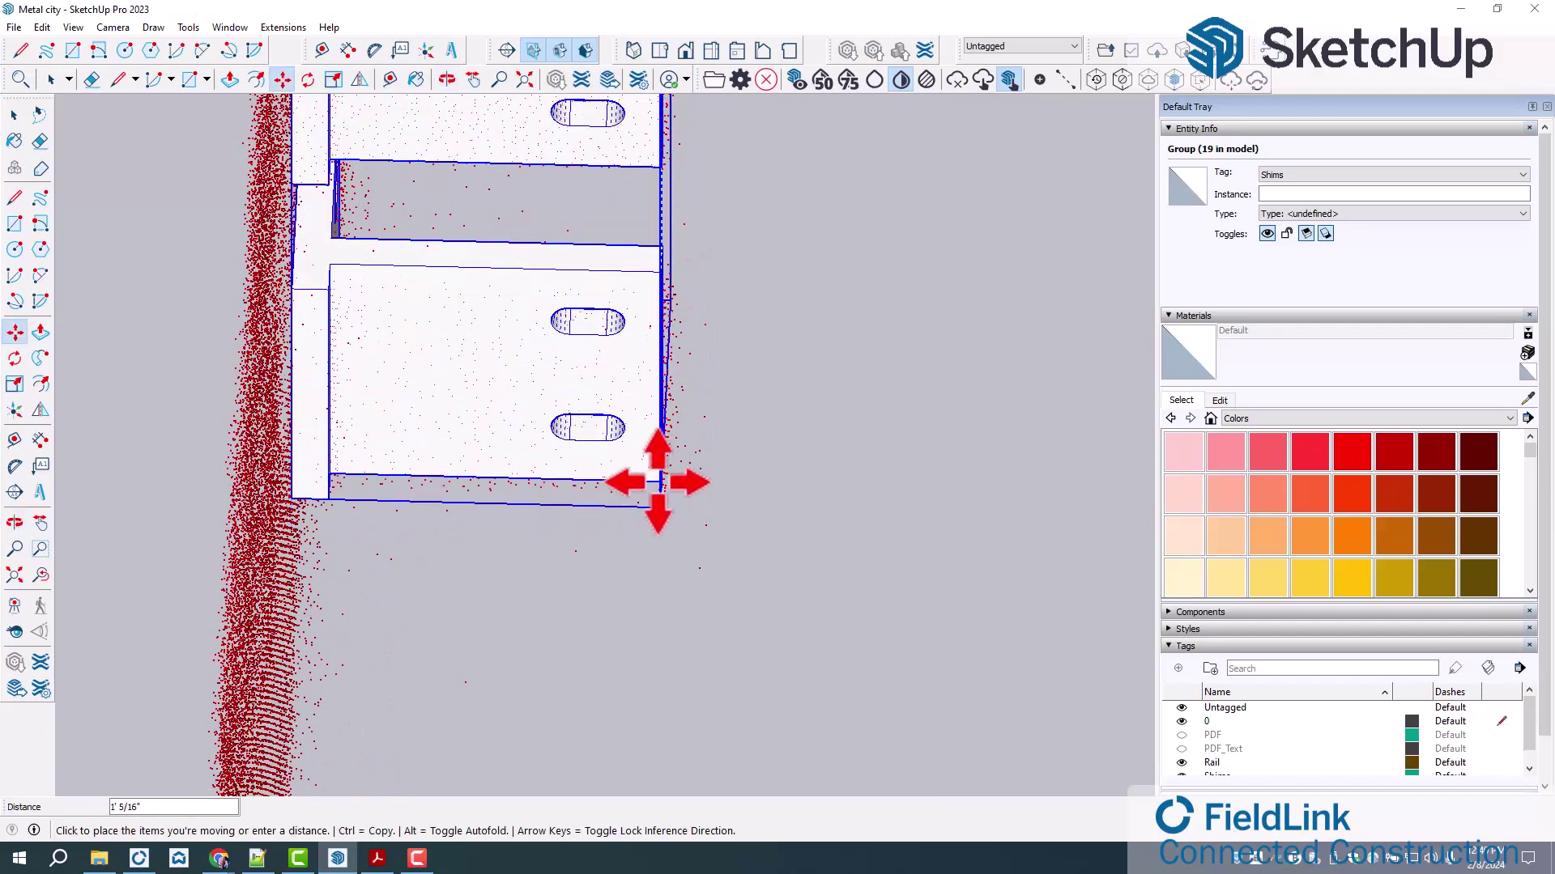
left_click(649, 489)
Paste another shim group at the next scanned shim location along the wall and check its fit in 3D.
scroll(644, 539, "down", 6)
scroll(645, 539, "up", 10)
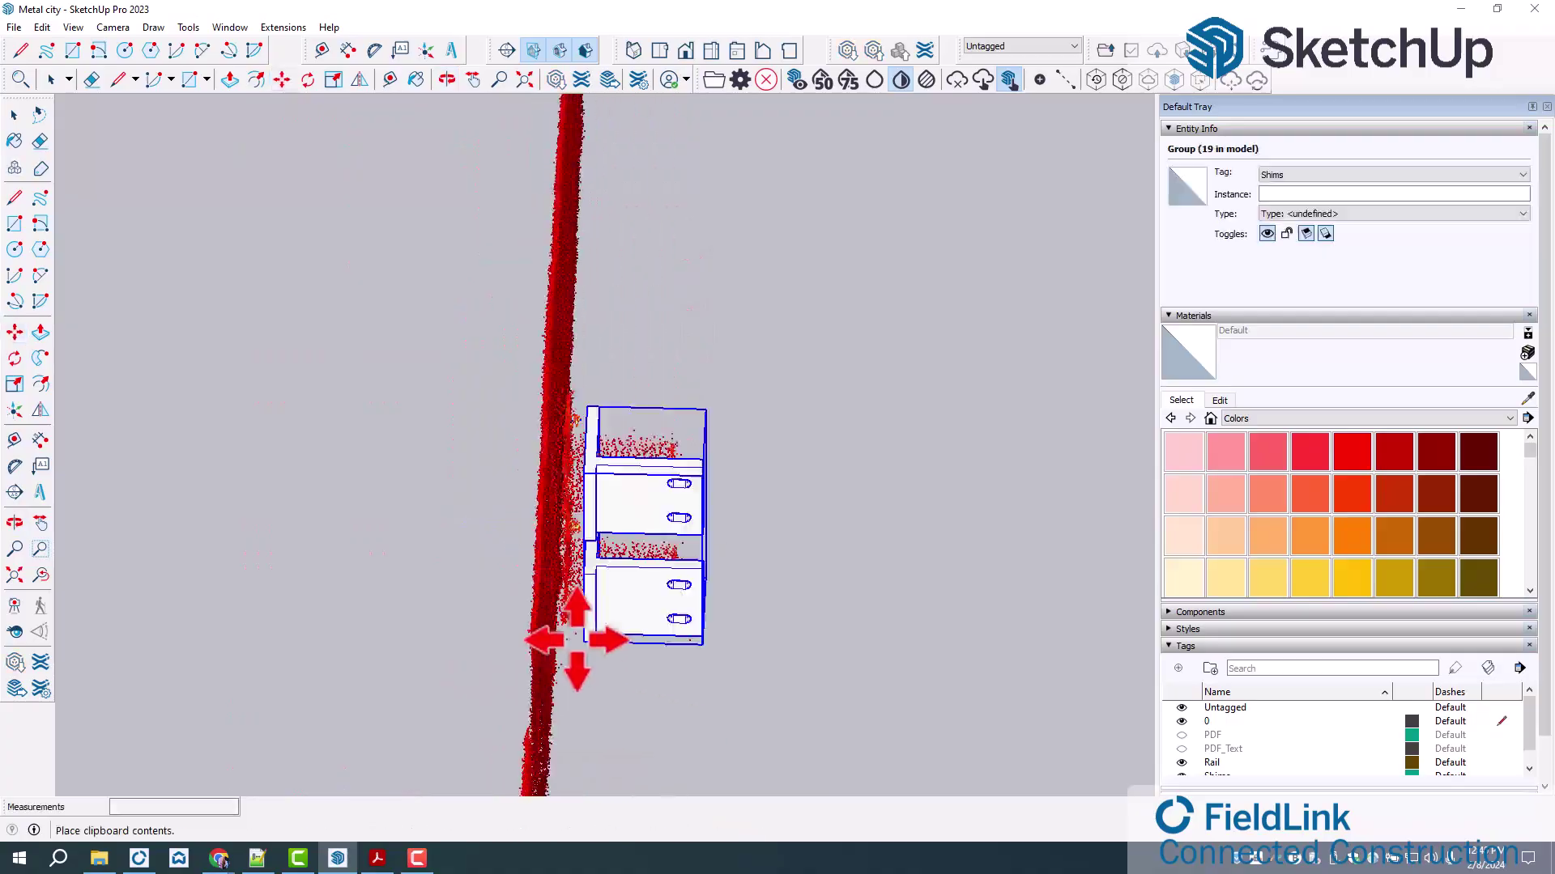
scroll(670, 388, "down", 4)
middle_click_drag(670, 388, 729, 556)
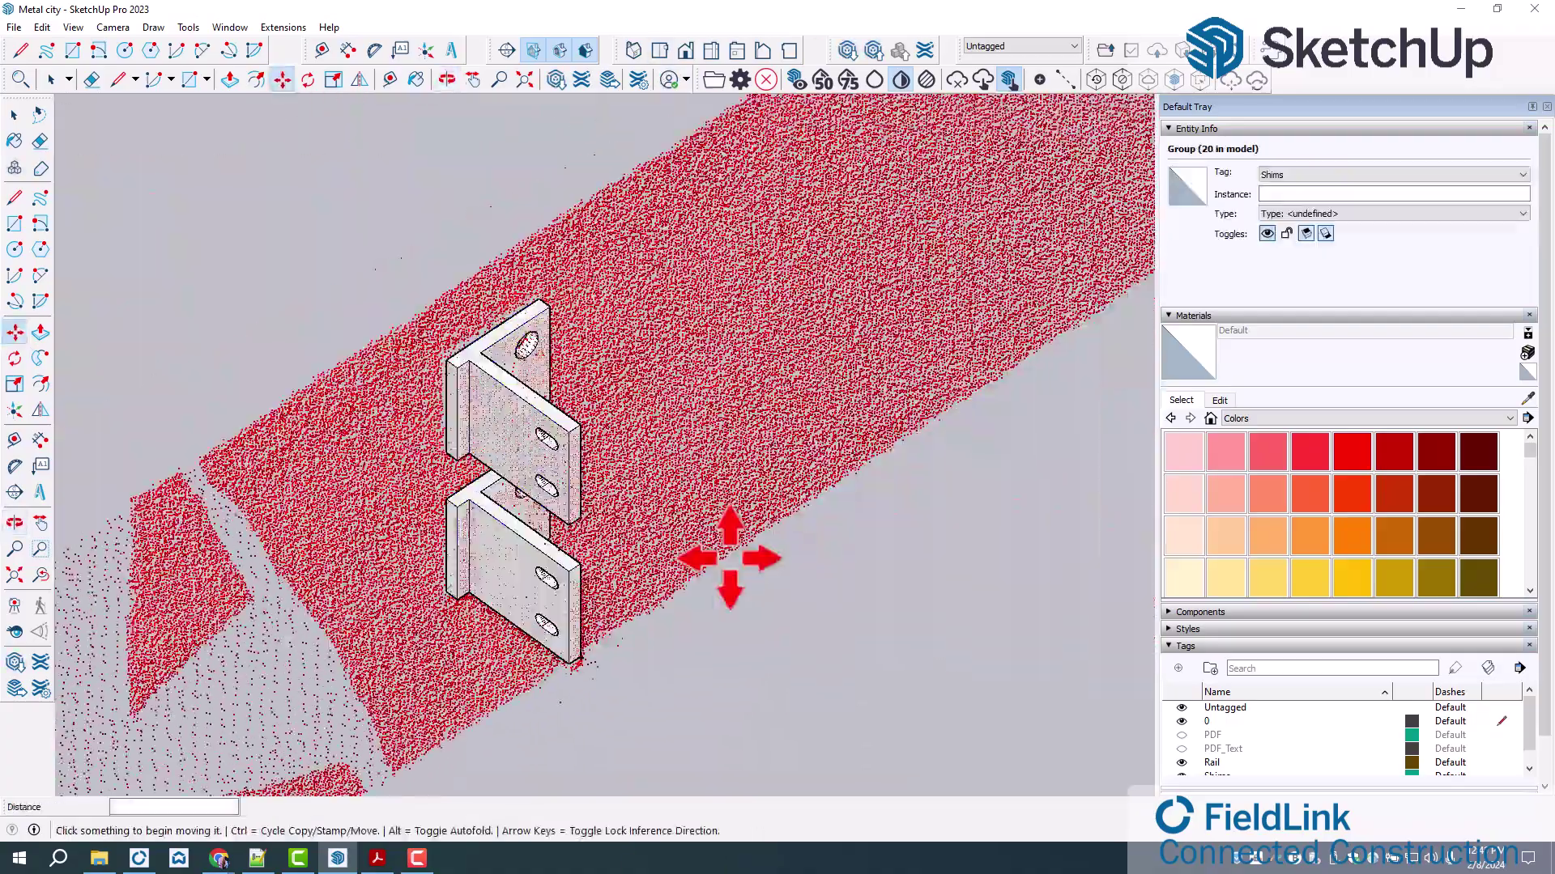
Paste a shim group at the following scanned shim and shift it about 1/16" in plan view to fit the points.
scroll(729, 556, "down", 4)
key("ctrl+v")
left_click(538, 608)
scroll(537, 607, "up", 3)
key("F2")
left_click(662, 478)
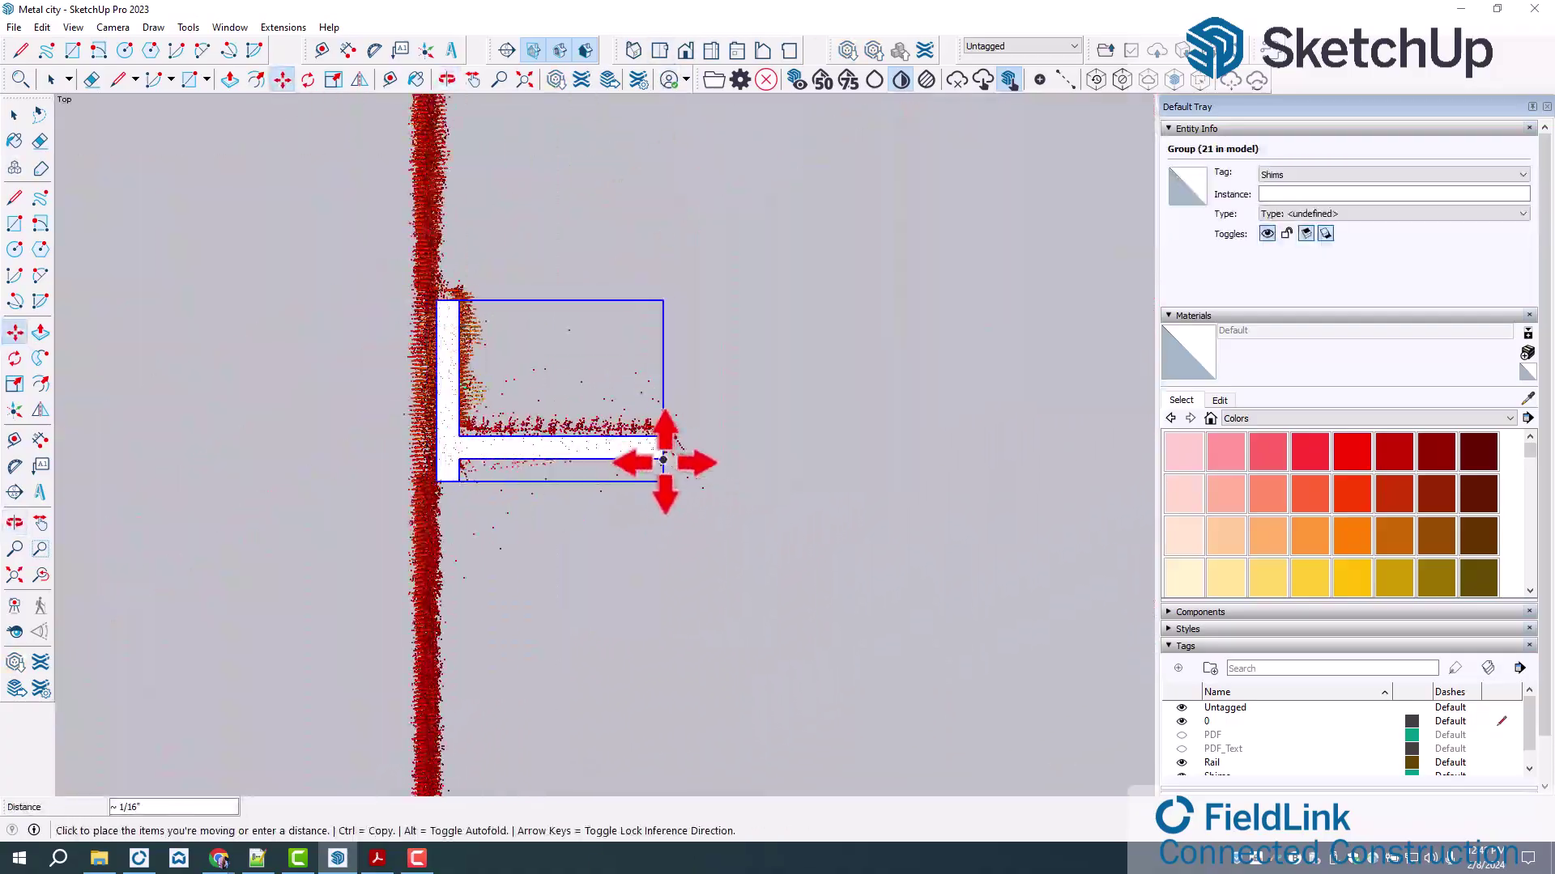
left_click(663, 460)
scroll(648, 453, "up", 3)
middle_click_drag(694, 569, 771, 350)
Paste a shim group at the next scanned shim and move it about 7/16" to match the points in plan and height.
scroll(770, 350, "down", 6)
scroll(567, 672, "up", 5)
key("ctrl+v")
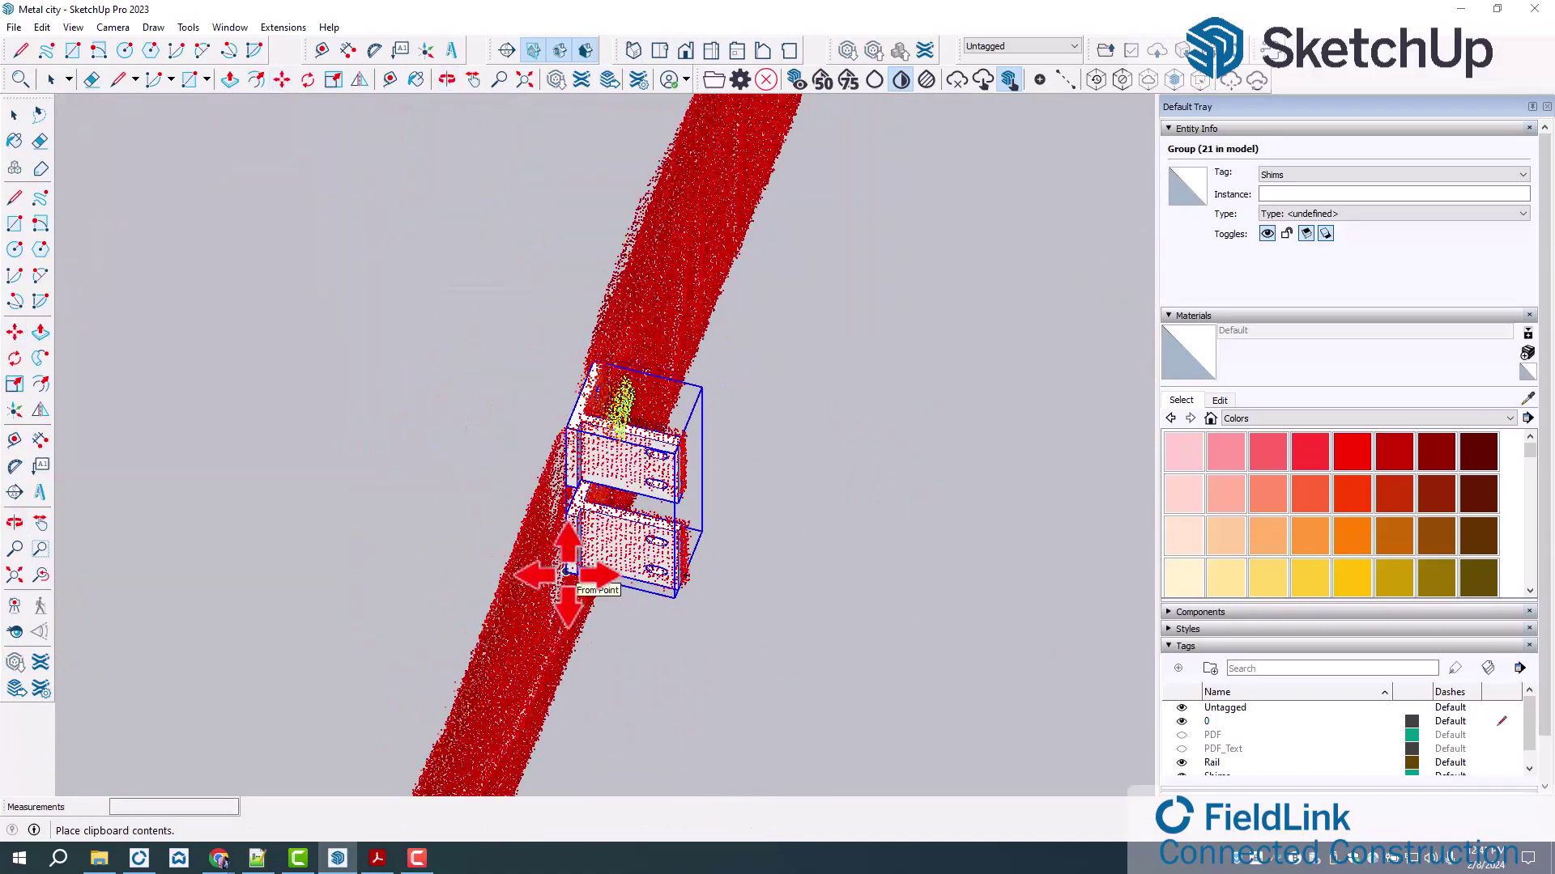
left_click(567, 573)
left_click(659, 50)
scroll(653, 462, "up", 4)
left_click(656, 530)
middle_click_drag(656, 544, 677, 216)
scroll(687, 274, "up", 1)
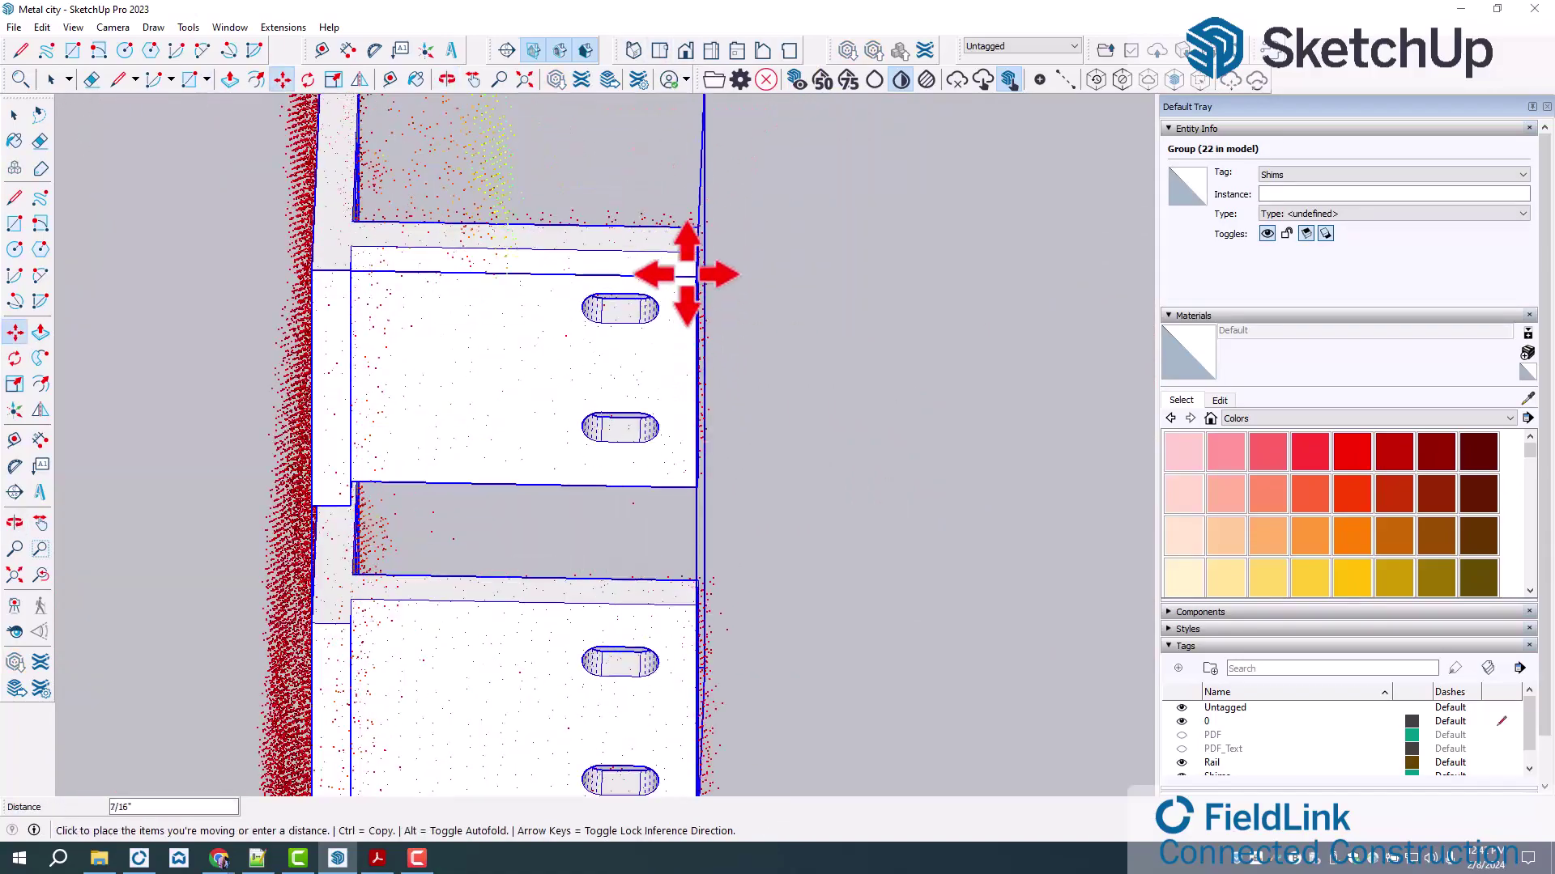
left_click(687, 274)
Paste a shim group at the next shim points along the wall and move it about 5/16" onto them.
scroll(693, 433, "down", 7)
scroll(531, 649, "up", 5)
key("ctrl+v")
left_click(531, 649)
left_click(659, 50)
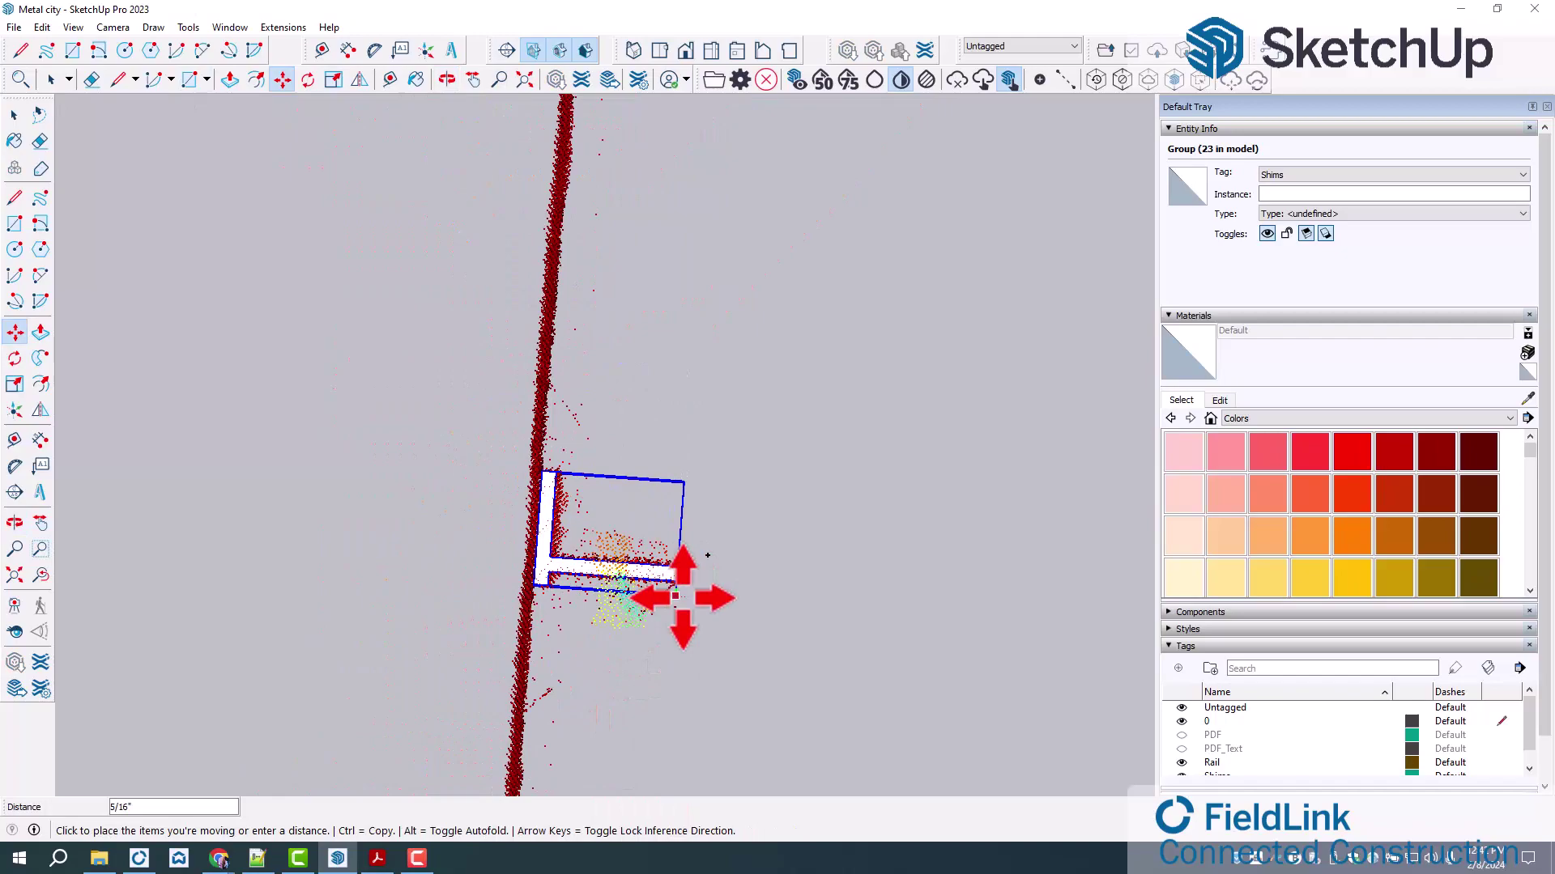
left_click(675, 608)
scroll(672, 611, "up", 4)
Paste a further shim group against the wall at the next scanned shim and adjust its corner to the points.
scroll(705, 211, "down", 8)
scroll(659, 617, "up", 7)
key("ctrl+v")
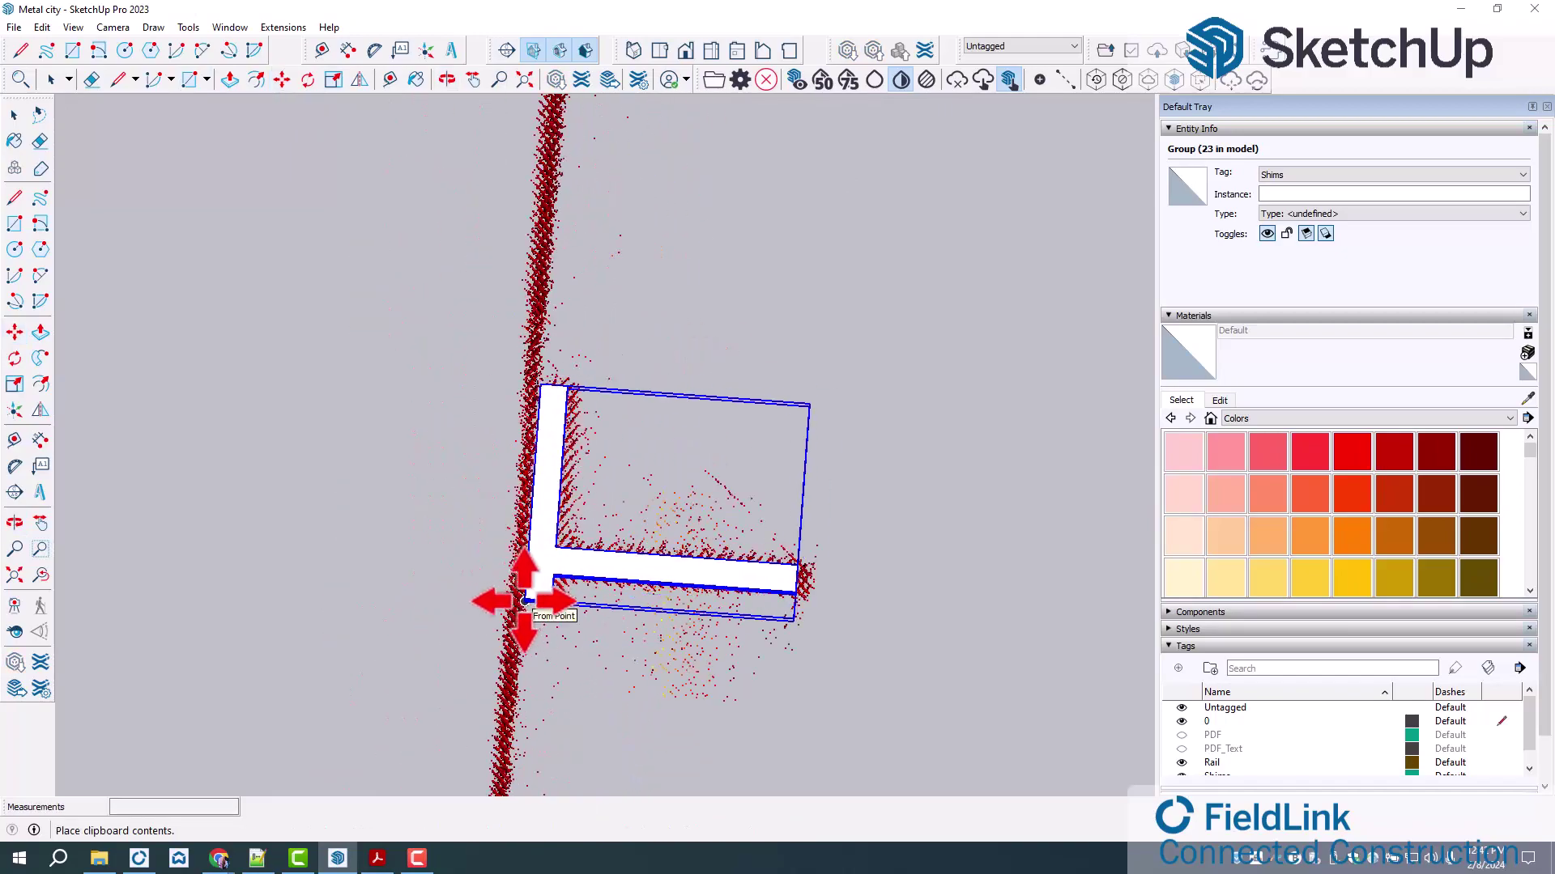
left_click(524, 600)
left_click(795, 621)
middle_click_drag(795, 621, 732, 565)
scroll(738, 749, "up", 3)
left_click(739, 709)
Paste a shim group with its corner on the next scanned shim along the wall.
scroll(759, 409, "down", 9)
scroll(779, 253, "up", 8)
key("ctrl+v")
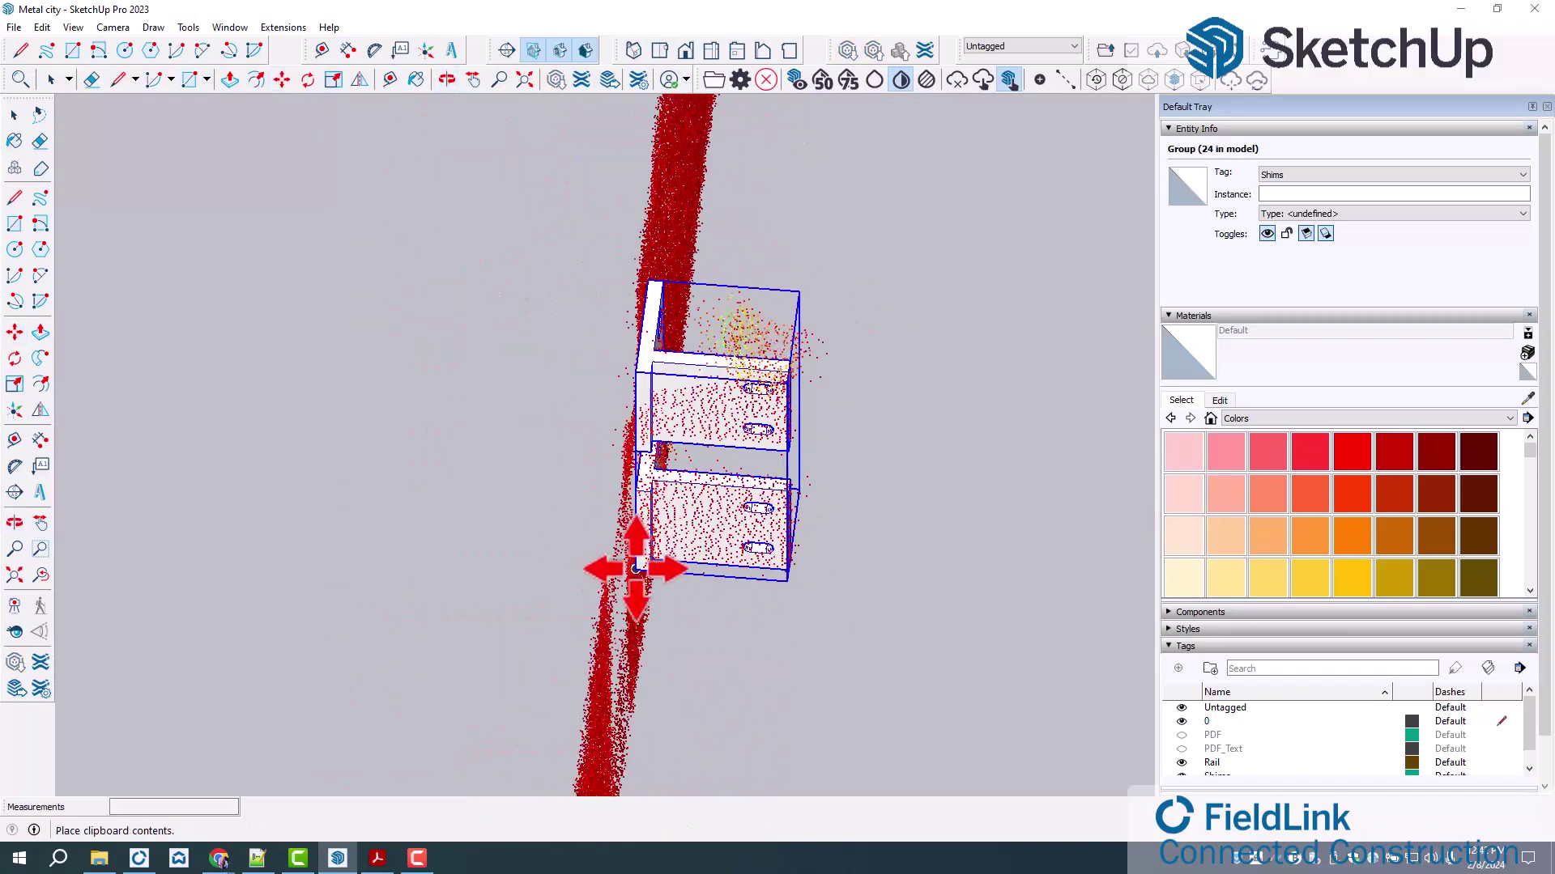
left_click(634, 570)
left_click(656, 55)
scroll(577, 419, "down", 4)
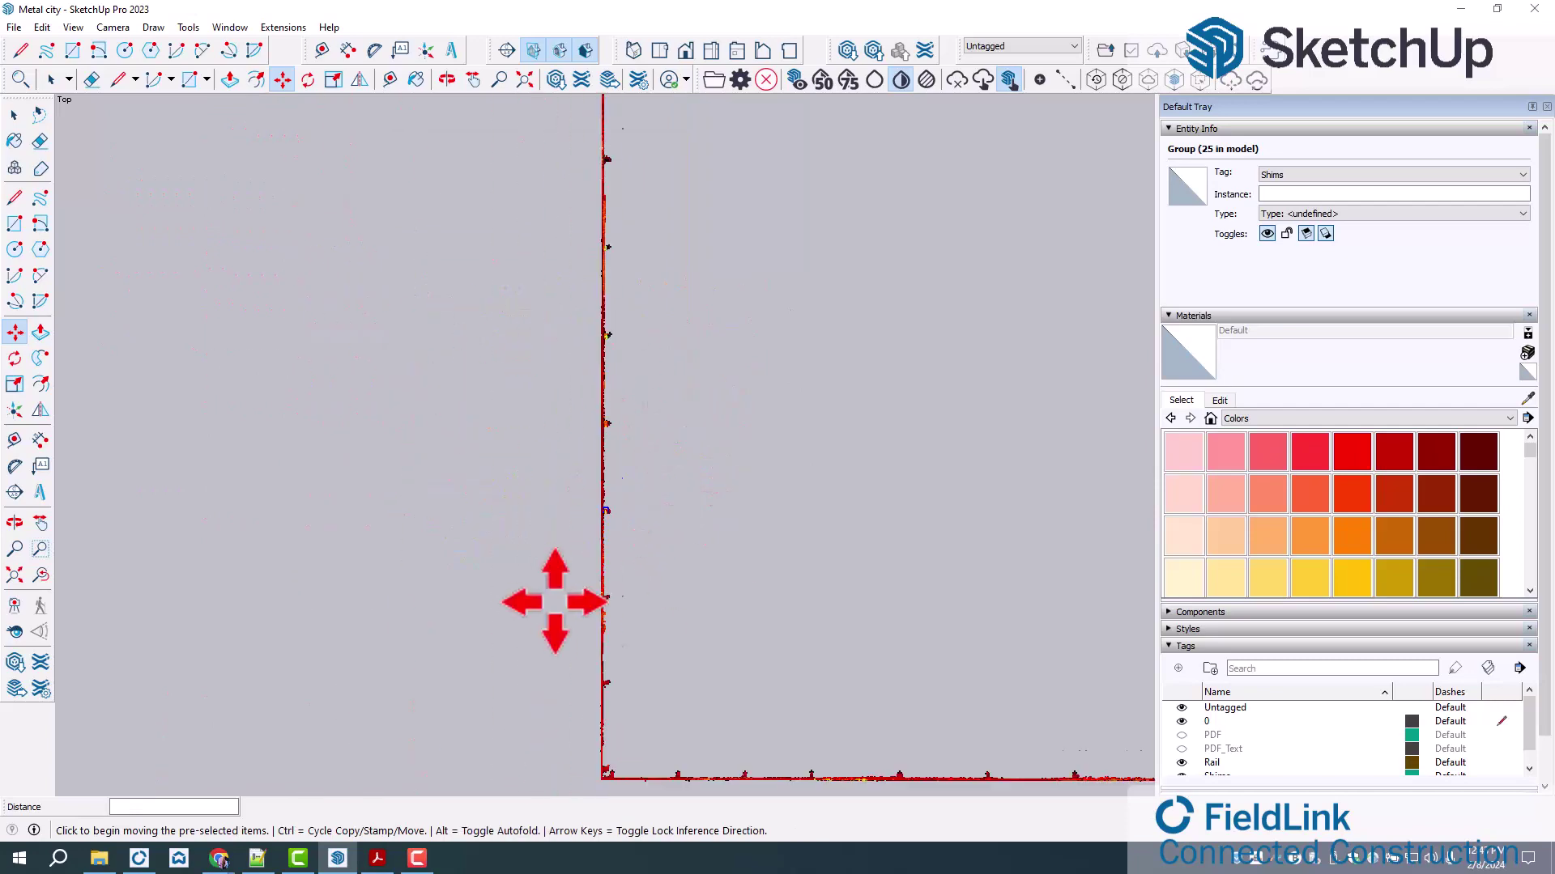
Paste another shim group farther along the wall and nudge it onto its scanned points.
scroll(620, 592, "up", 6)
key("ctrl+v")
left_click(573, 548)
middle_click_drag(639, 381, 681, 324)
left_click(721, 323)
left_click(732, 357)
scroll(740, 423, "down", 8)
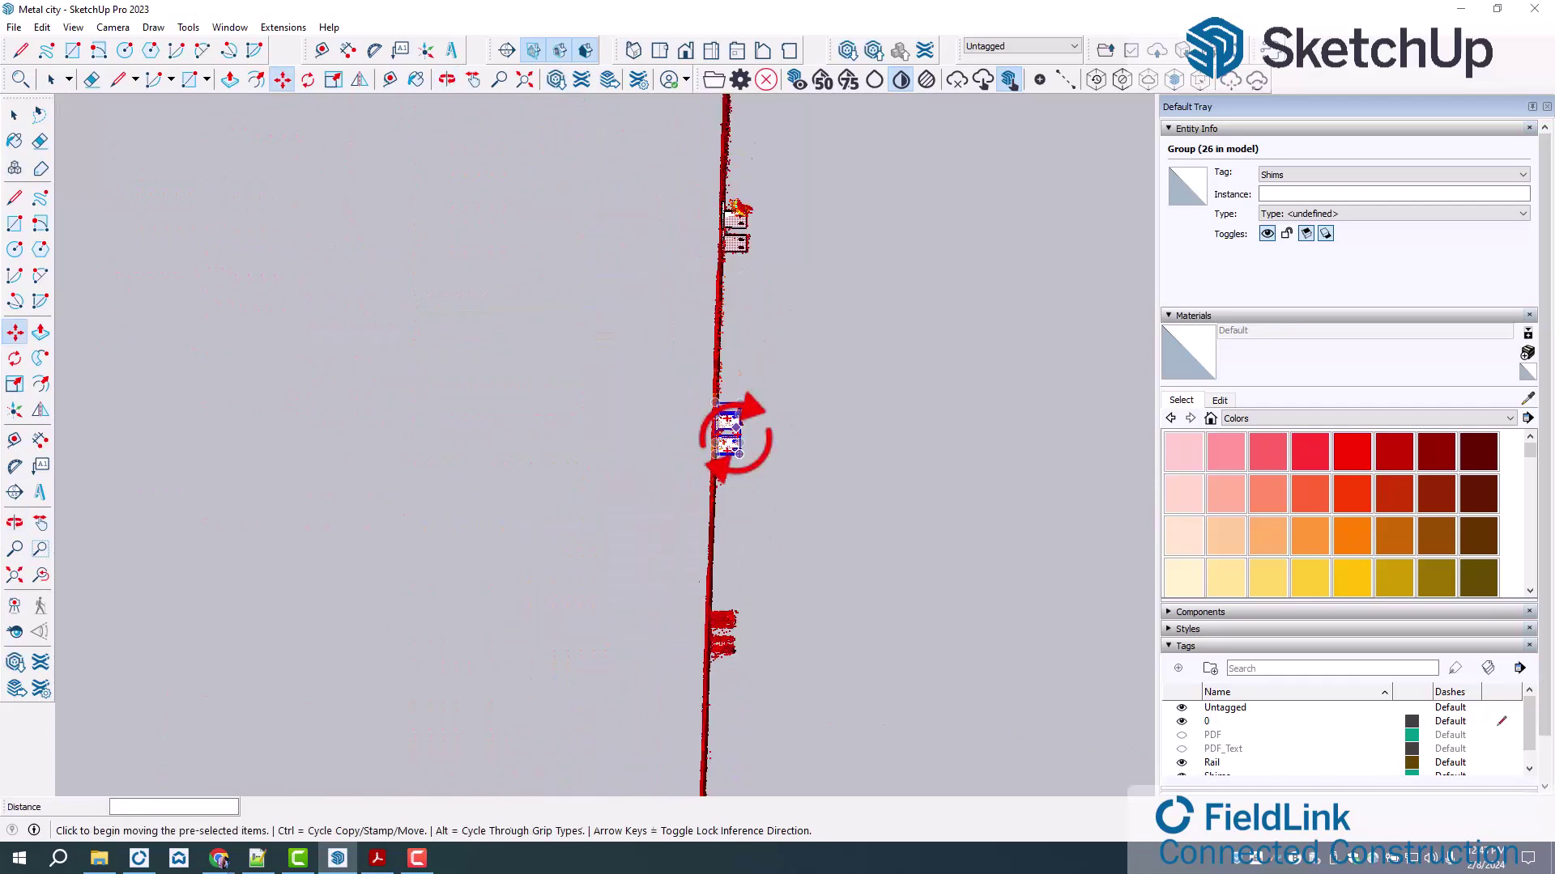
Paste a shim group onto the scanned shim points one bay before the wall corner.
scroll(724, 662, "up", 6)
key("ctrl+v")
left_click(659, 642)
middle_click_drag(659, 642, 770, 756)
left_click(659, 50)
scroll(583, 295, "down", 8)
scroll(588, 665, "down", 5)
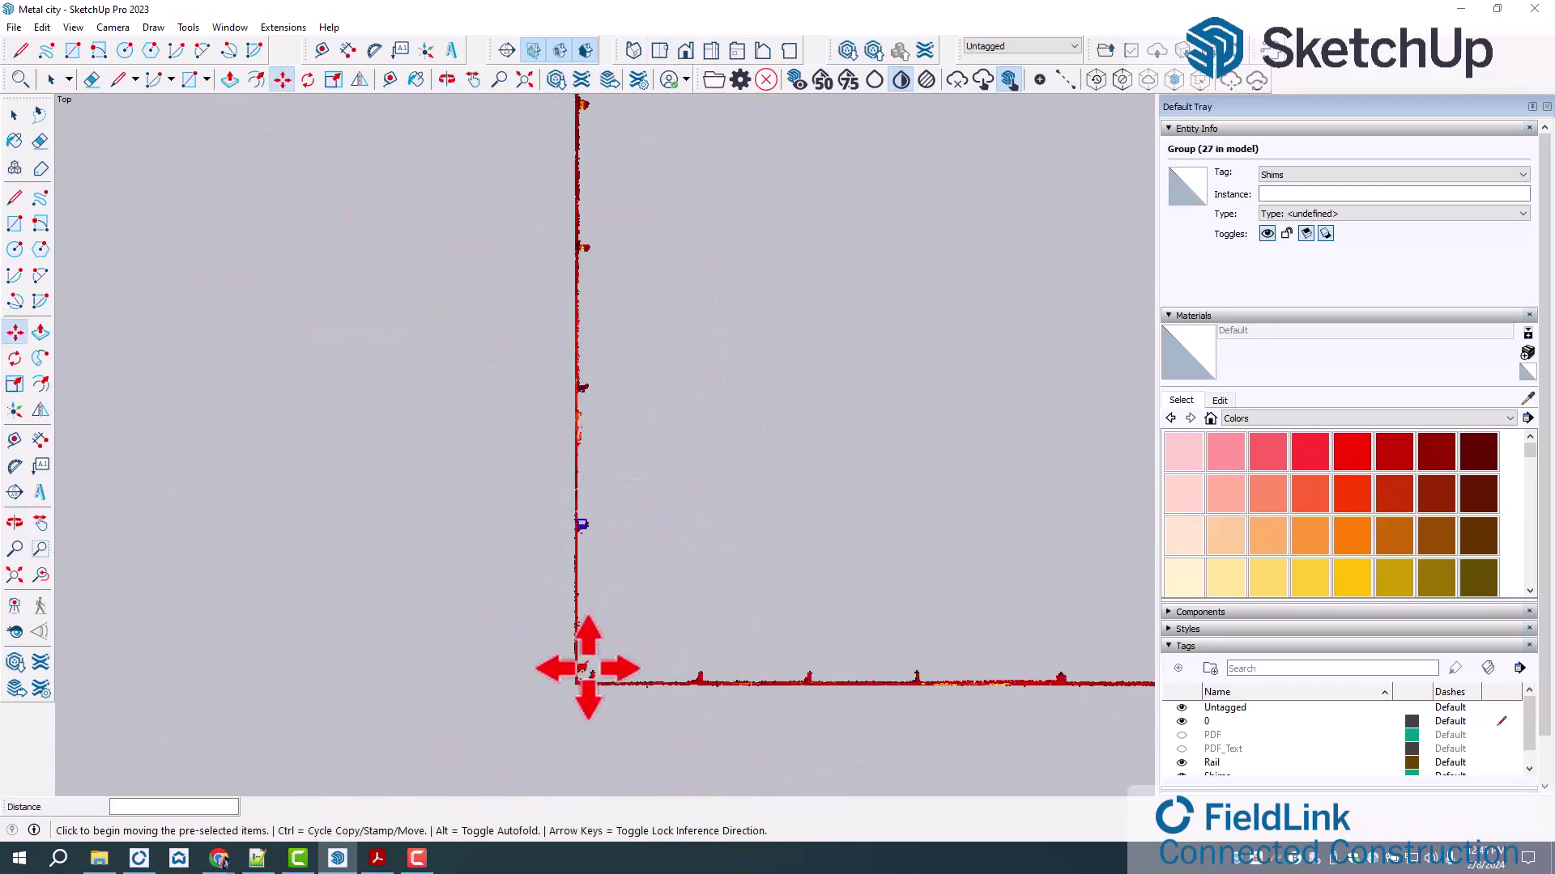
Copy a rail post with its adjoining top rails and paste the copy near the wall corner.
middle_click_drag(583, 659, 451, 114)
scroll(712, 416, "up", 3)
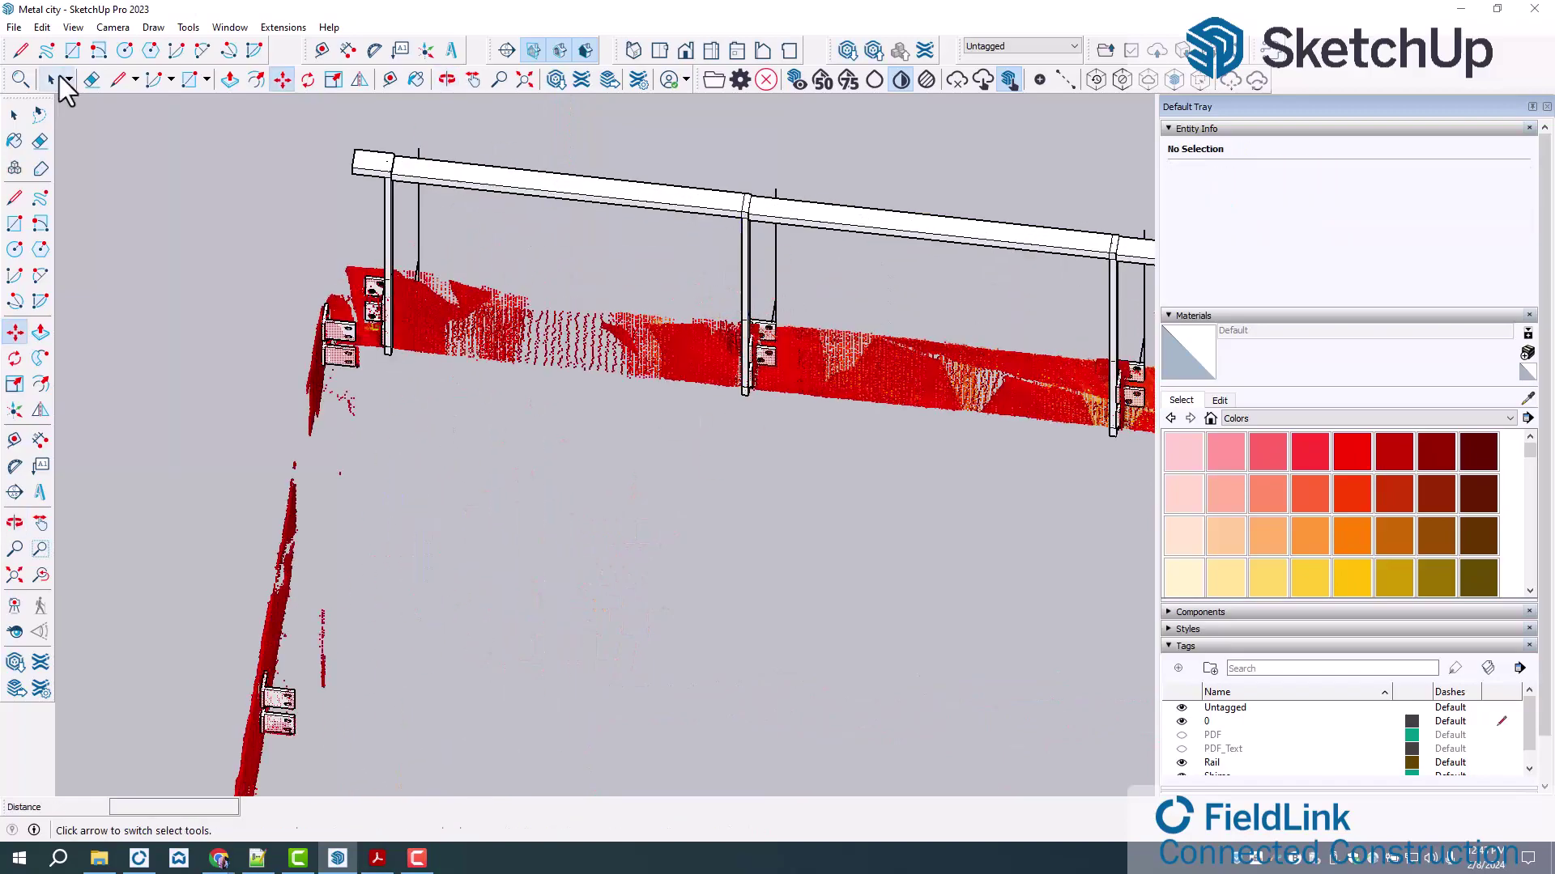
left_click(55, 79)
scroll(745, 272, "up", 3)
triple_click(740, 217)
scroll(767, 253, "down", 3)
middle_click_drag(770, 254, 685, 235)
key("ctrl+v")
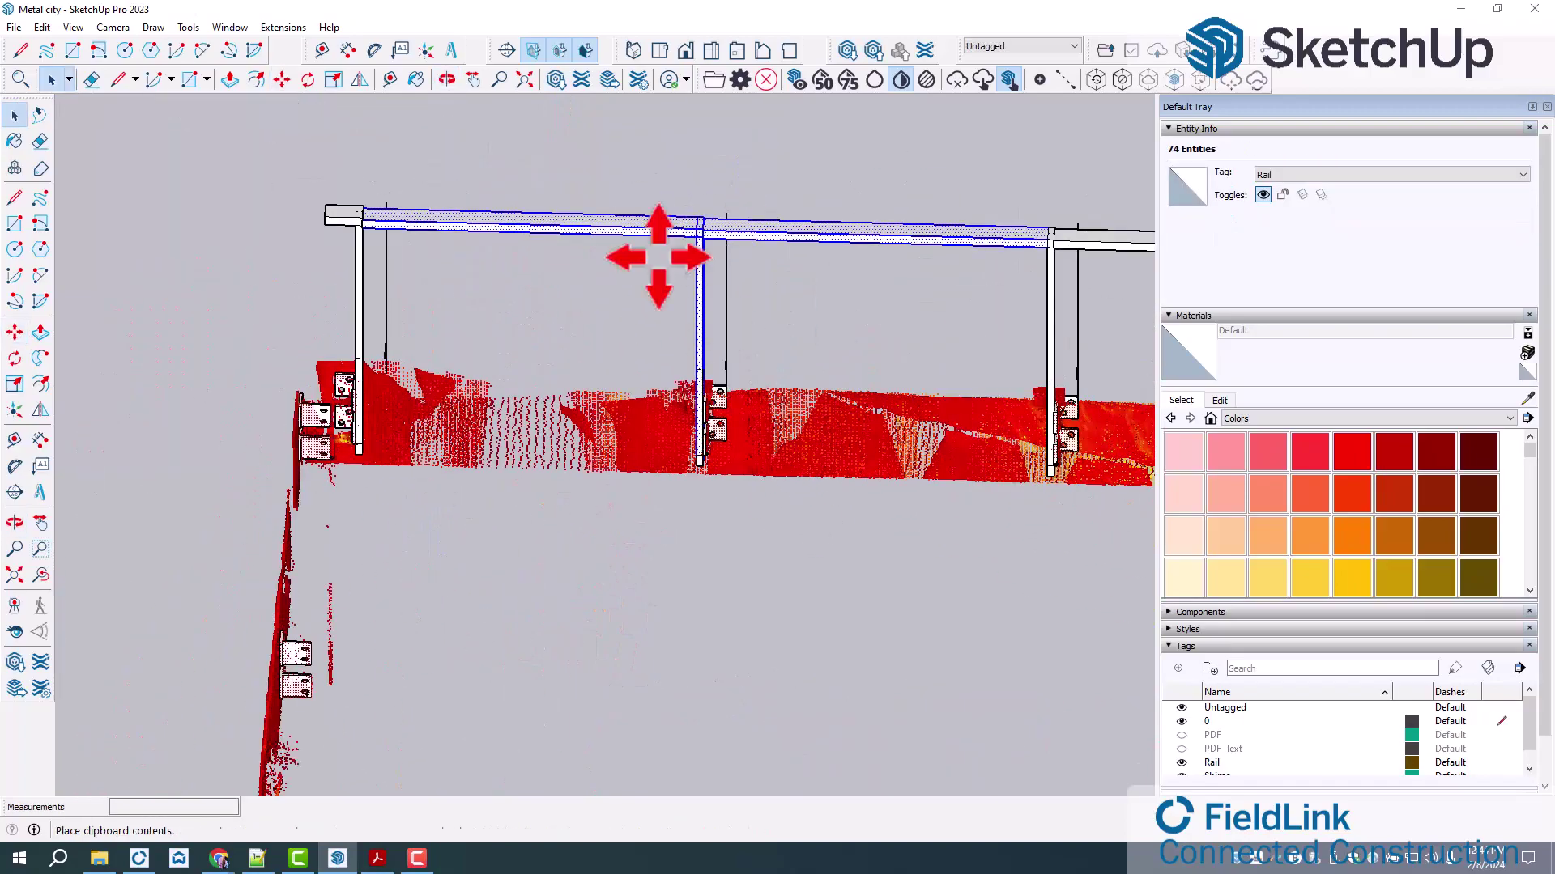
left_click(658, 558)
Rotate the pasted rail section so it runs along the adjoining wall.
left_click(306, 81)
middle_click_drag(633, 705, 146, 590, "shift")
scroll(227, 451, "up", 4)
Move the rotated rail section by its post's bottom corner onto the shim brackets of the adjoining wall.
key("m")
middle_click_drag(292, 489, 453, 478)
scroll(315, 570, "up", 2)
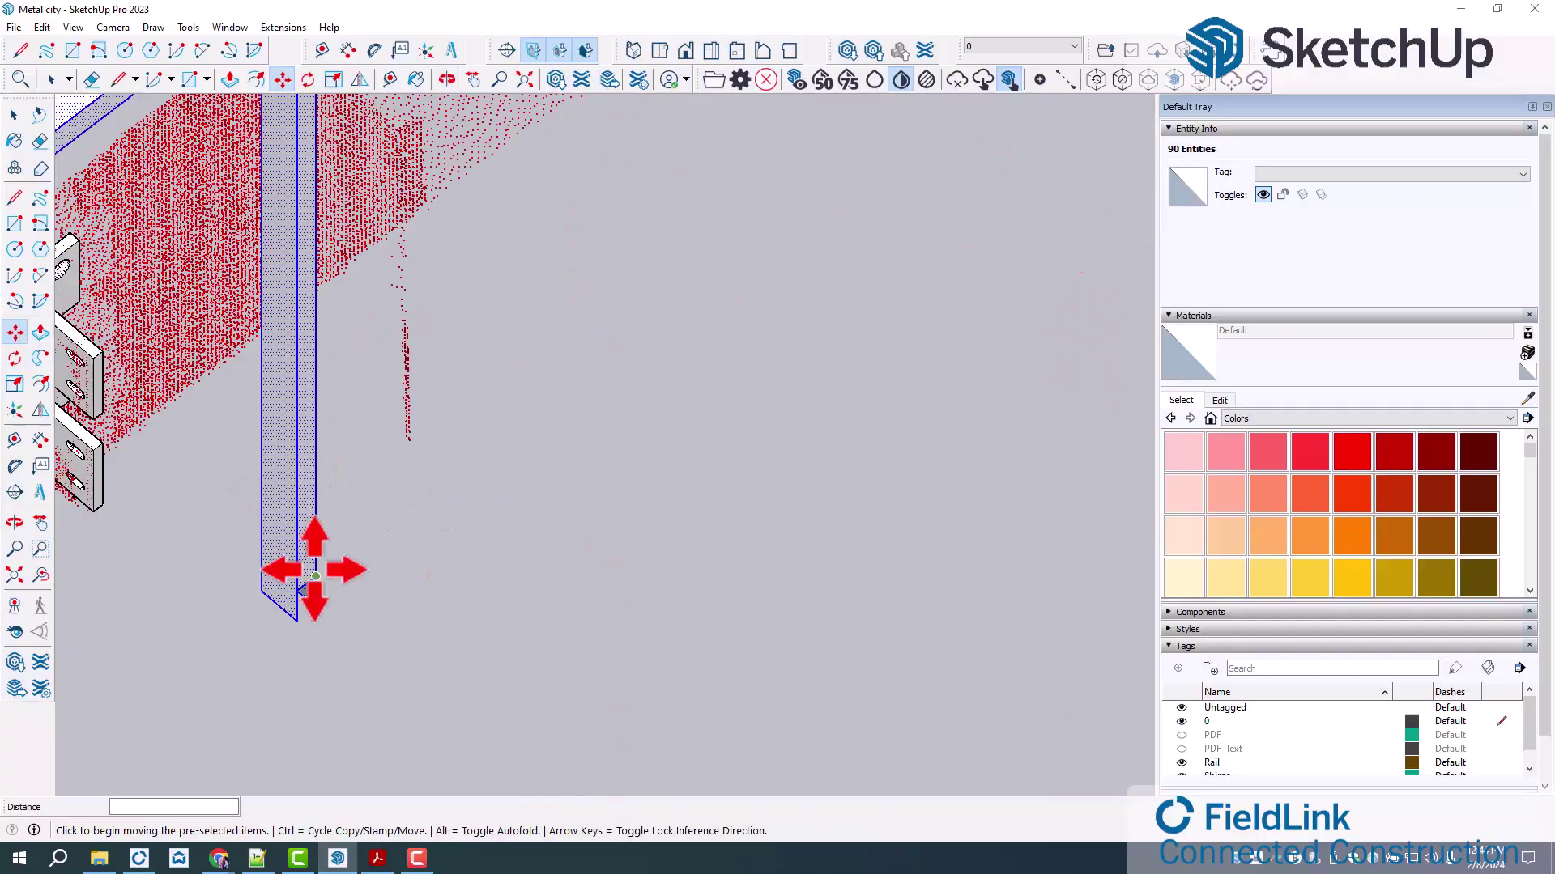
left_click(315, 575)
middle_click_drag(315, 574, 736, 451)
left_click(843, 520)
left_click(775, 439)
left_click(732, 337)
left_click(760, 527)
Adjust the post's base position against the shim bracket and clear the selection.
middle_click_drag(732, 337, 925, 500)
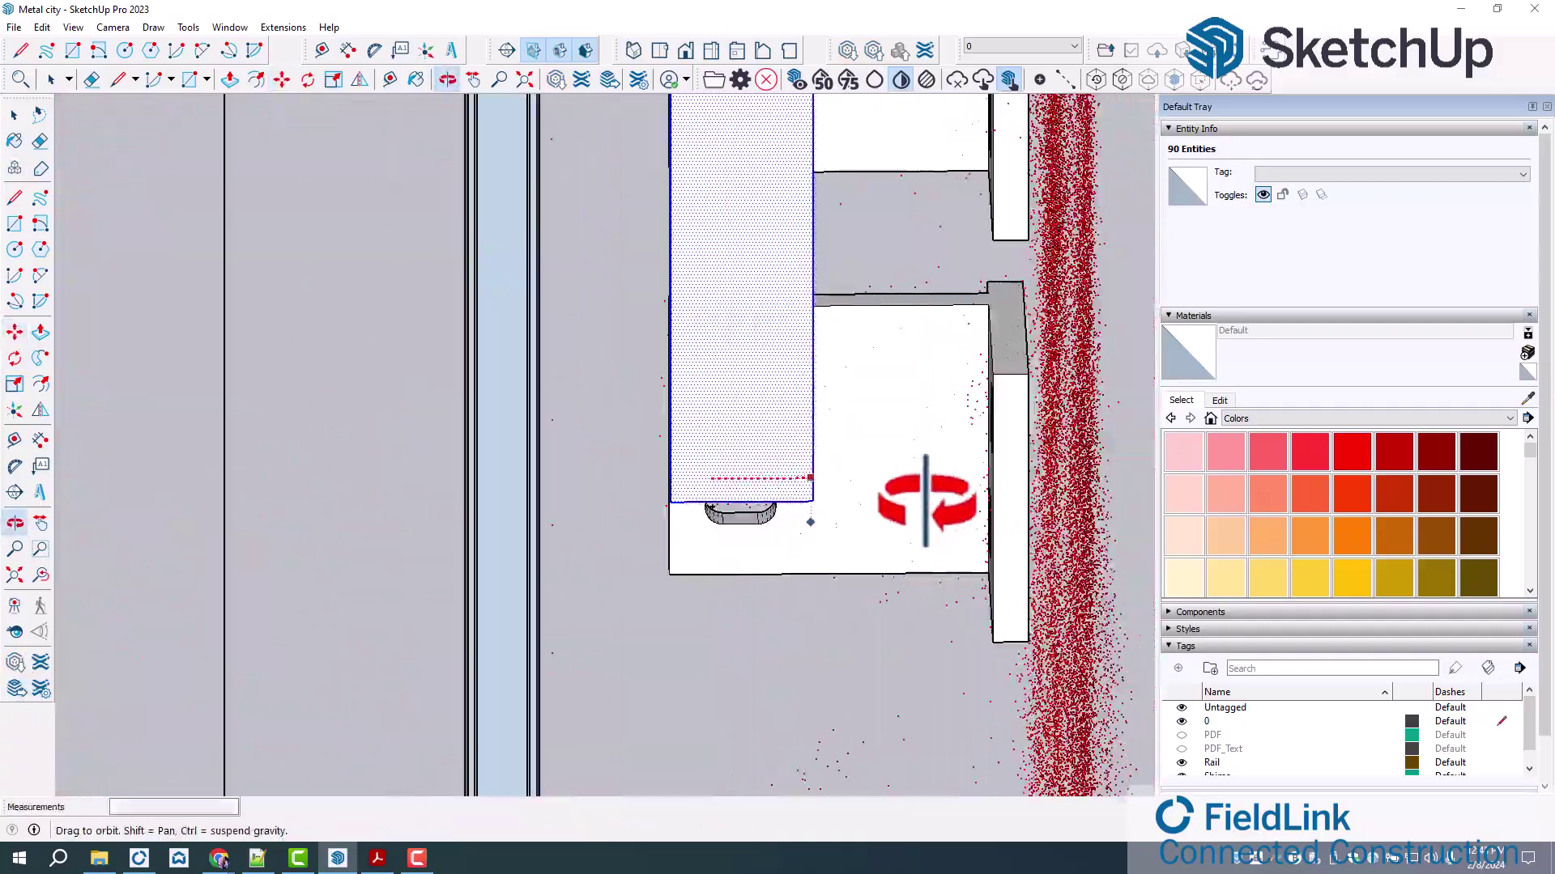
left_click(809, 503)
middle_click_drag(808, 503, 1028, 659)
scroll(1028, 659, "down", 8)
key("space")
left_click(856, 503)
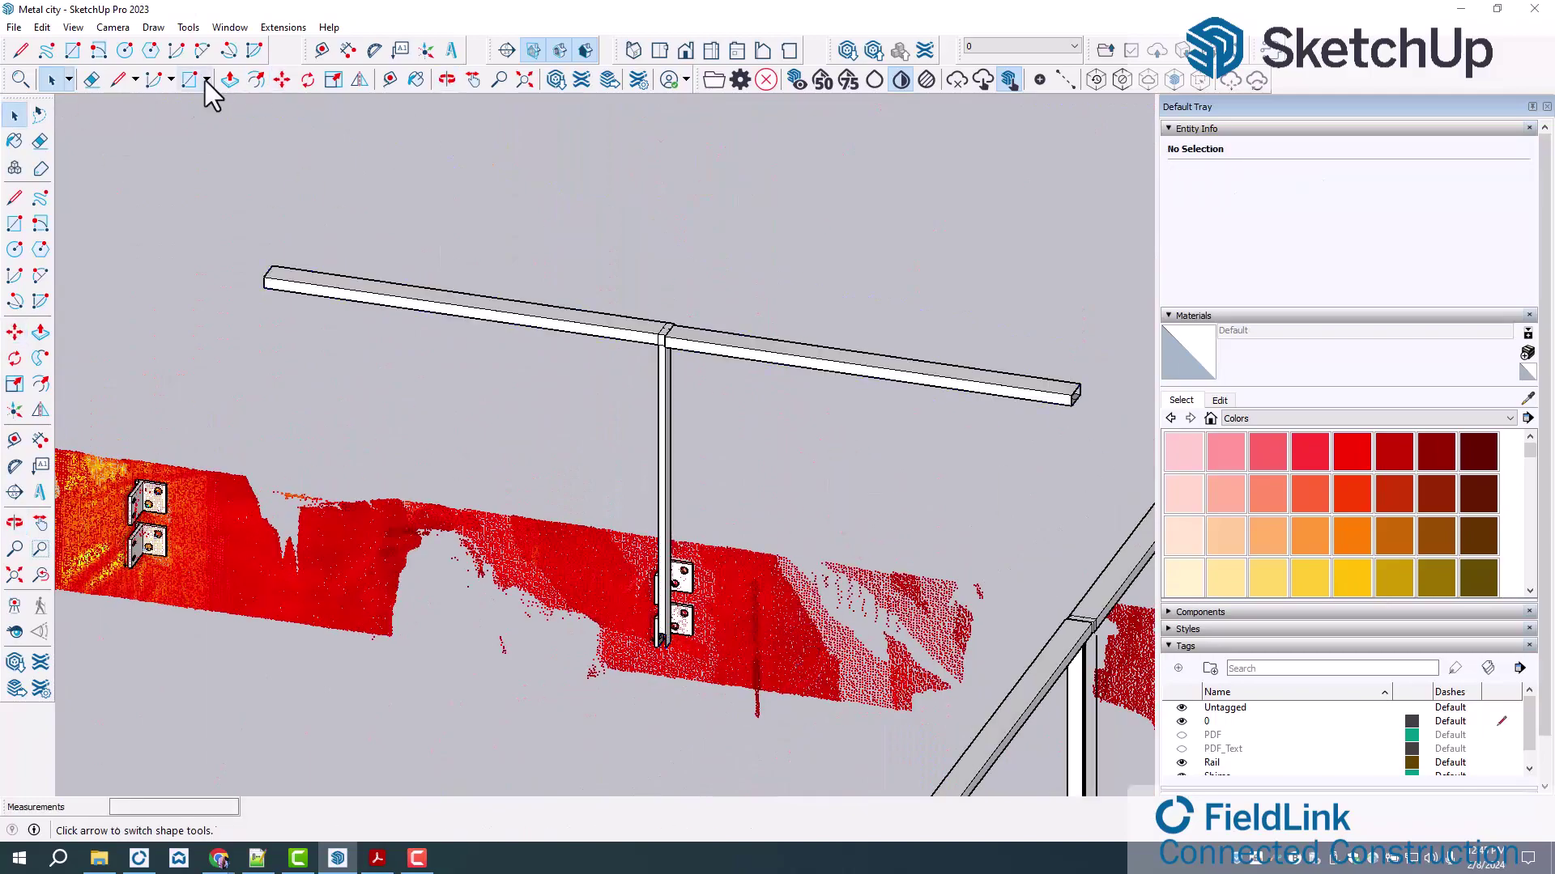
Push/Pull the end face of the new top rail about 1' 8 1/8" toward the corner.
left_click(191, 79)
middle_click_drag(993, 437, 657, 566)
left_click(566, 576)
left_click(555, 541)
key("p")
left_click(658, 567)
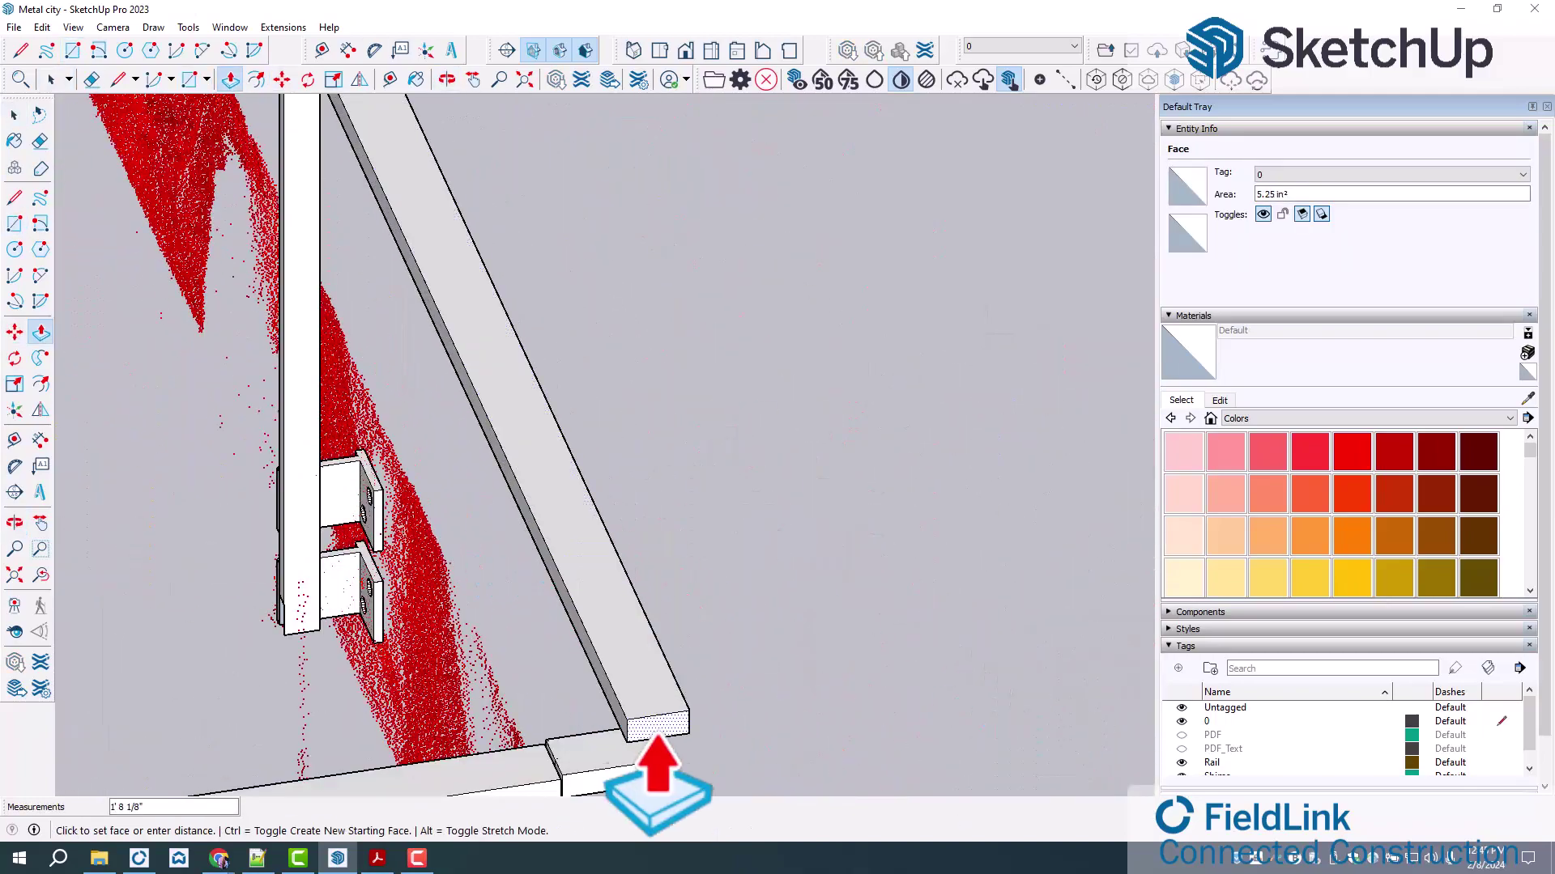
left_click(658, 737)
Push/Pull the rail's end at the corner about 4 9/16" to meet the existing railing.
scroll(708, 503, "down", 6)
middle_click_drag(657, 736, 985, 534)
scroll(985, 535, "up", 3)
left_click(978, 542)
left_click(882, 555)
middle_click_drag(882, 555, 696, 534)
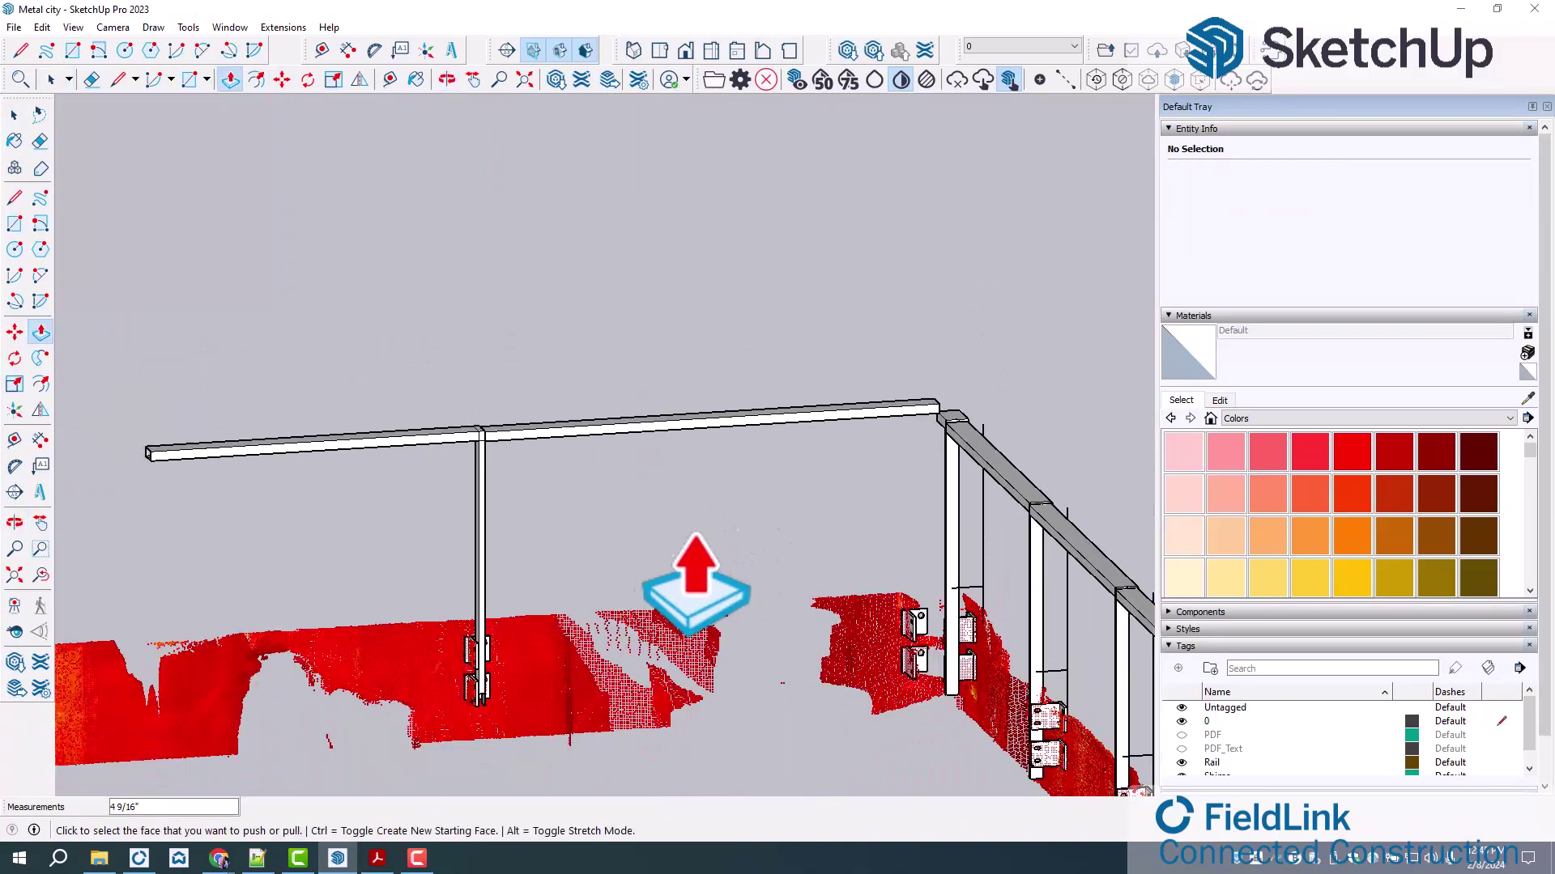
Measure the distance from the new post to the corner of the existing top rail.
key("t")
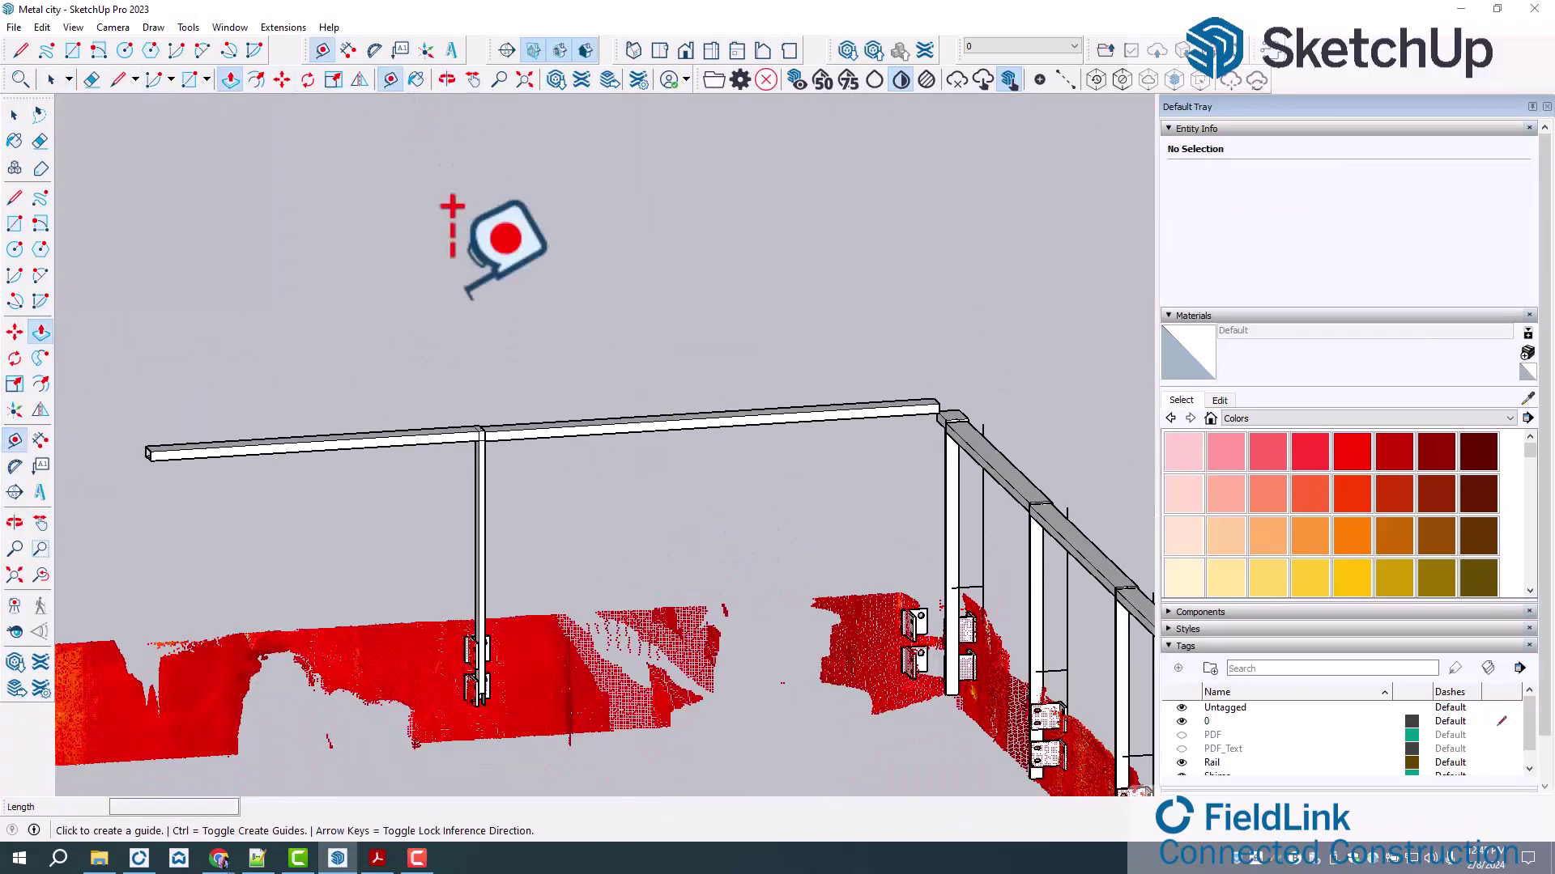
left_click(480, 432)
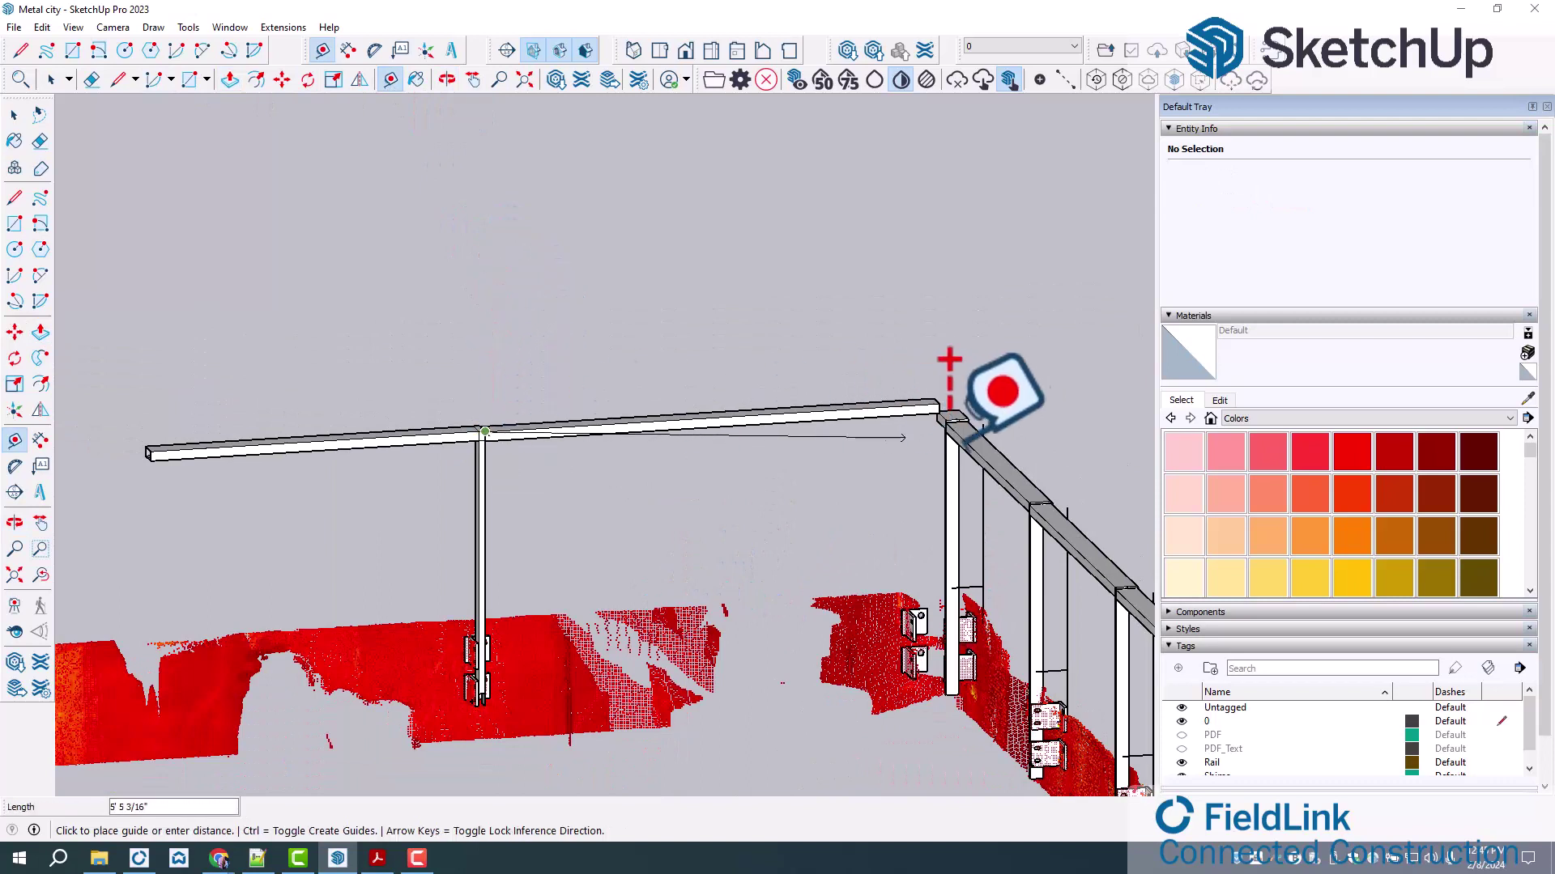
left_click(946, 407)
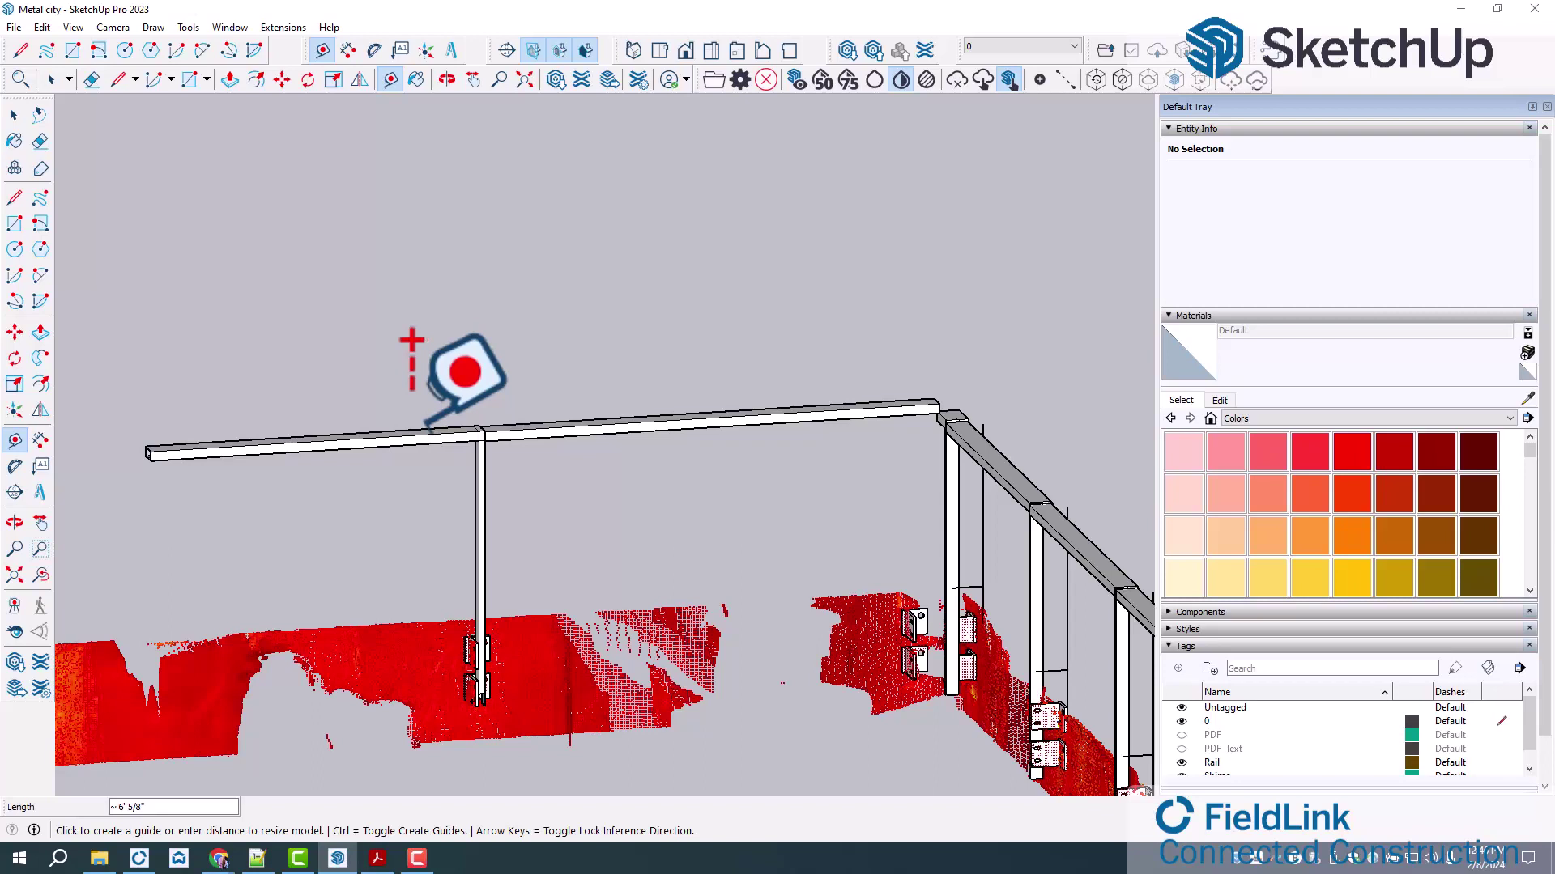
In plan view, move the shim group just past the new rail's free end about 3/16" onto its scanned points.
left_click(660, 50)
scroll(534, 354, "down", 1)
scroll(415, 142, "down", 1)
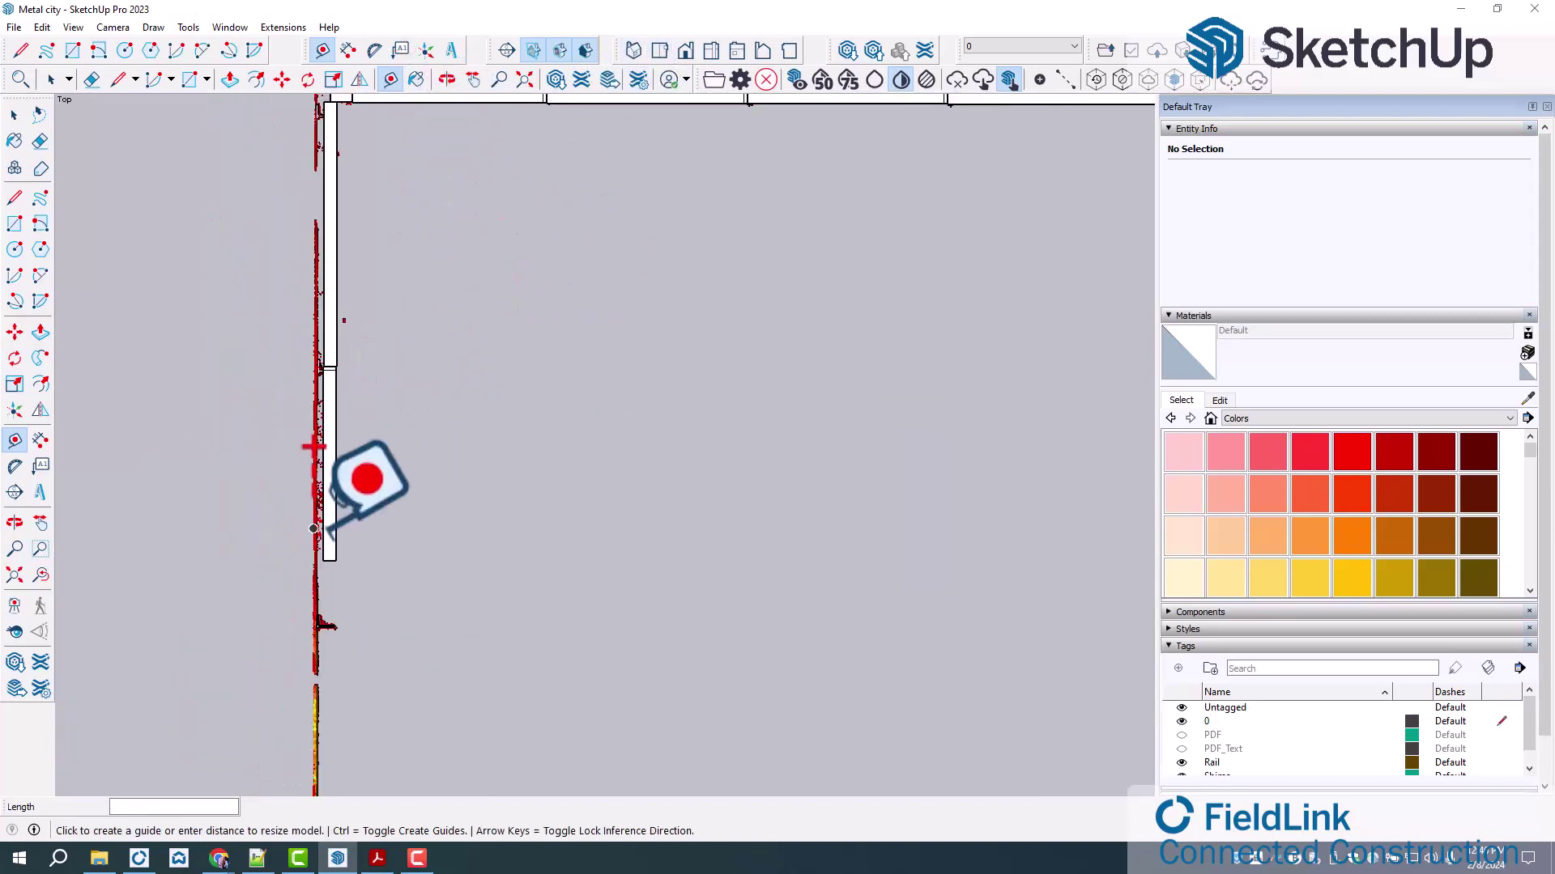
scroll(295, 581, "up", 3)
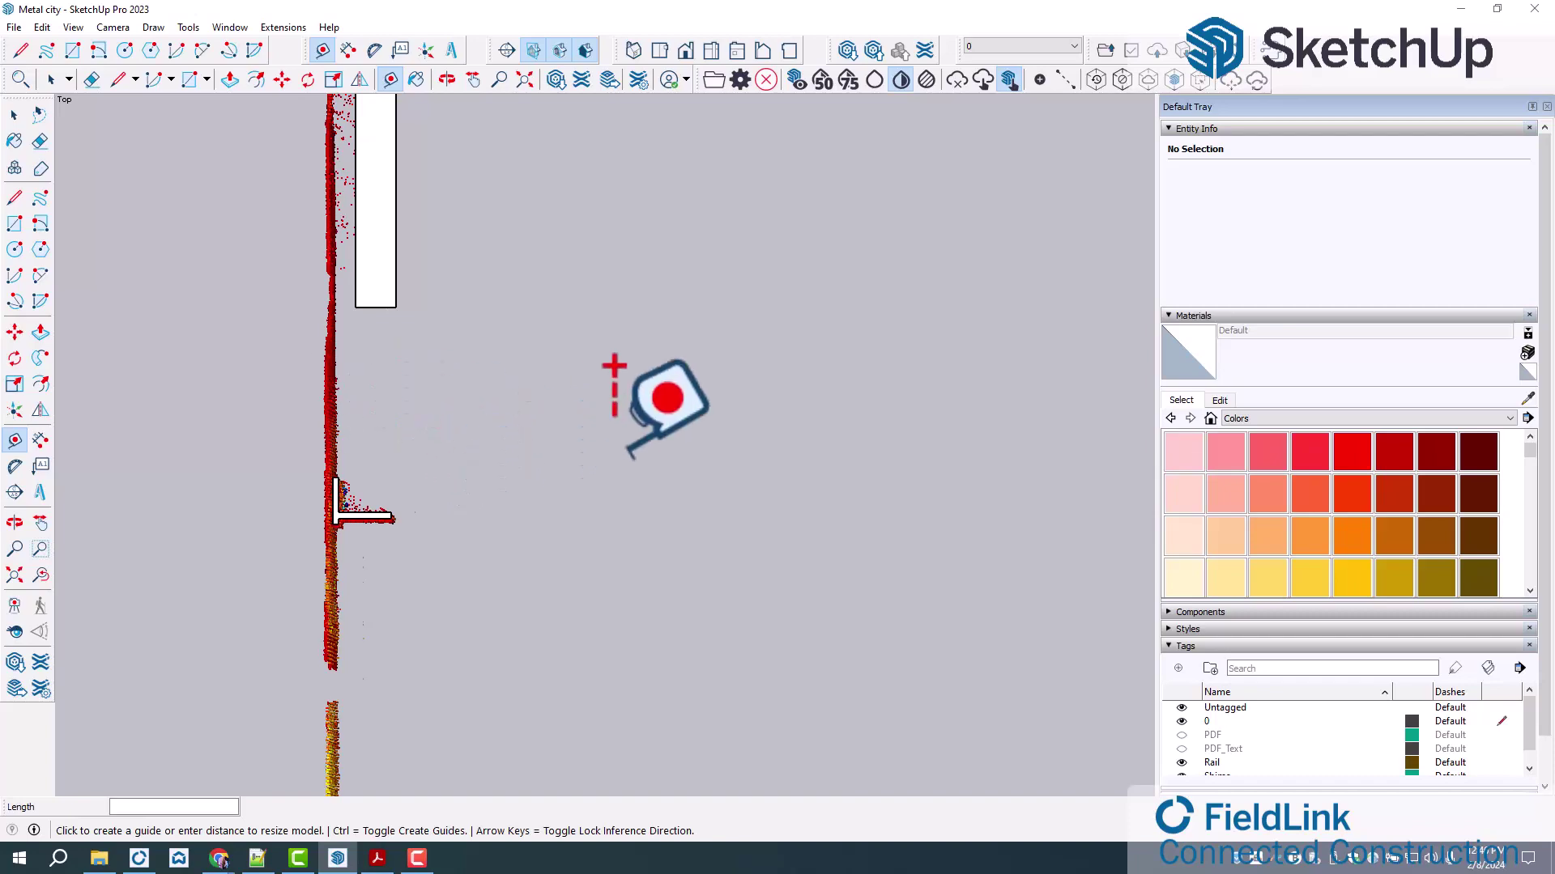
scroll(527, 484, "down", 3)
scroll(444, 536, "up", 3)
scroll(432, 424, "up", 3)
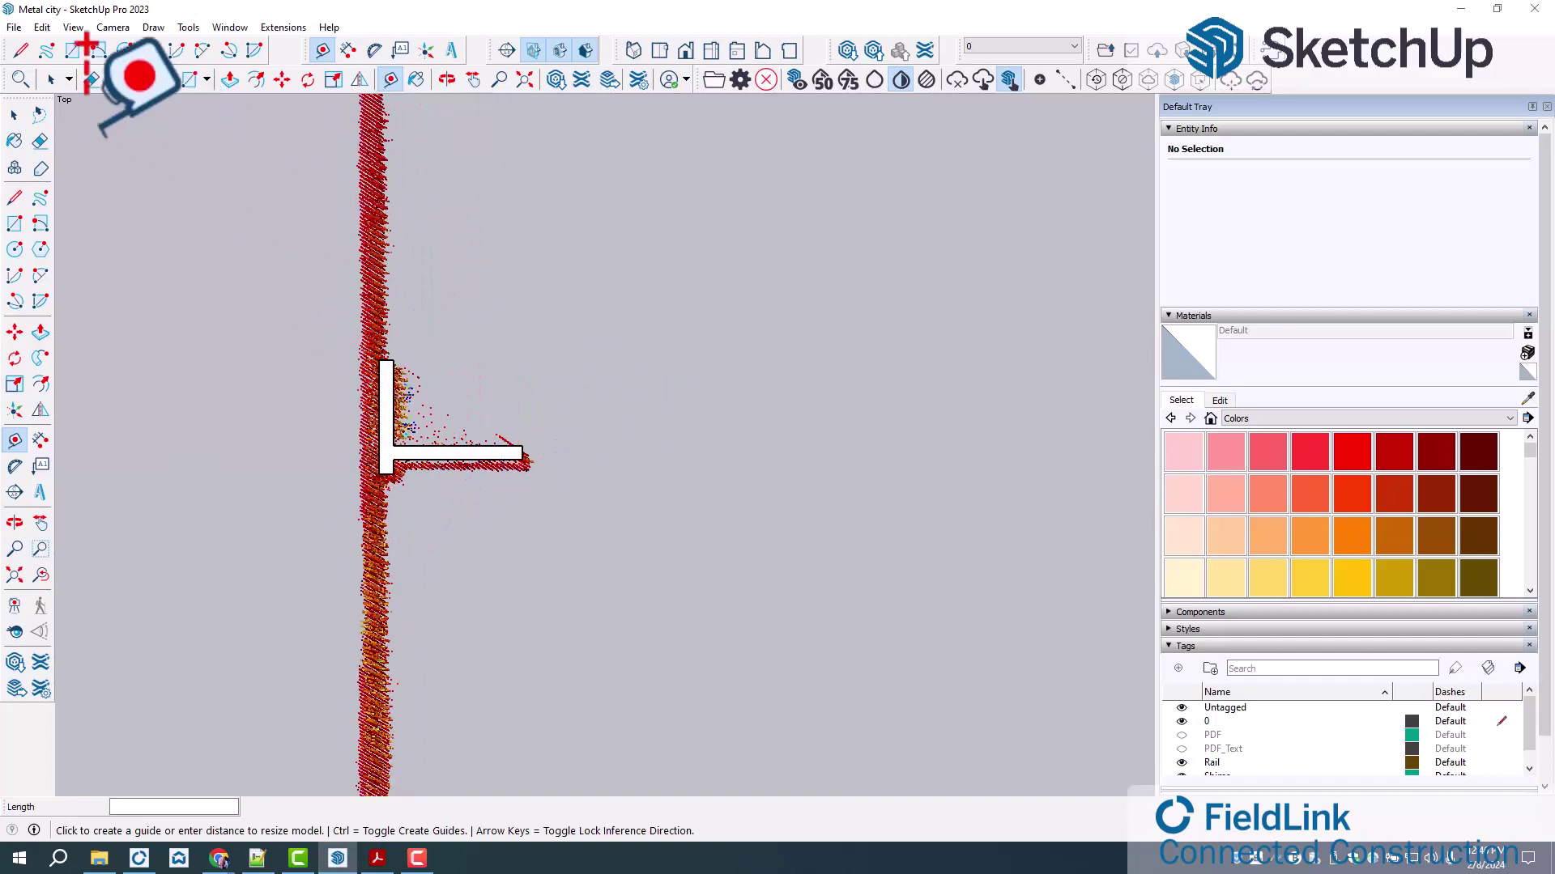
left_click(50, 79)
scroll(486, 466, "up", 2)
left_click(523, 451)
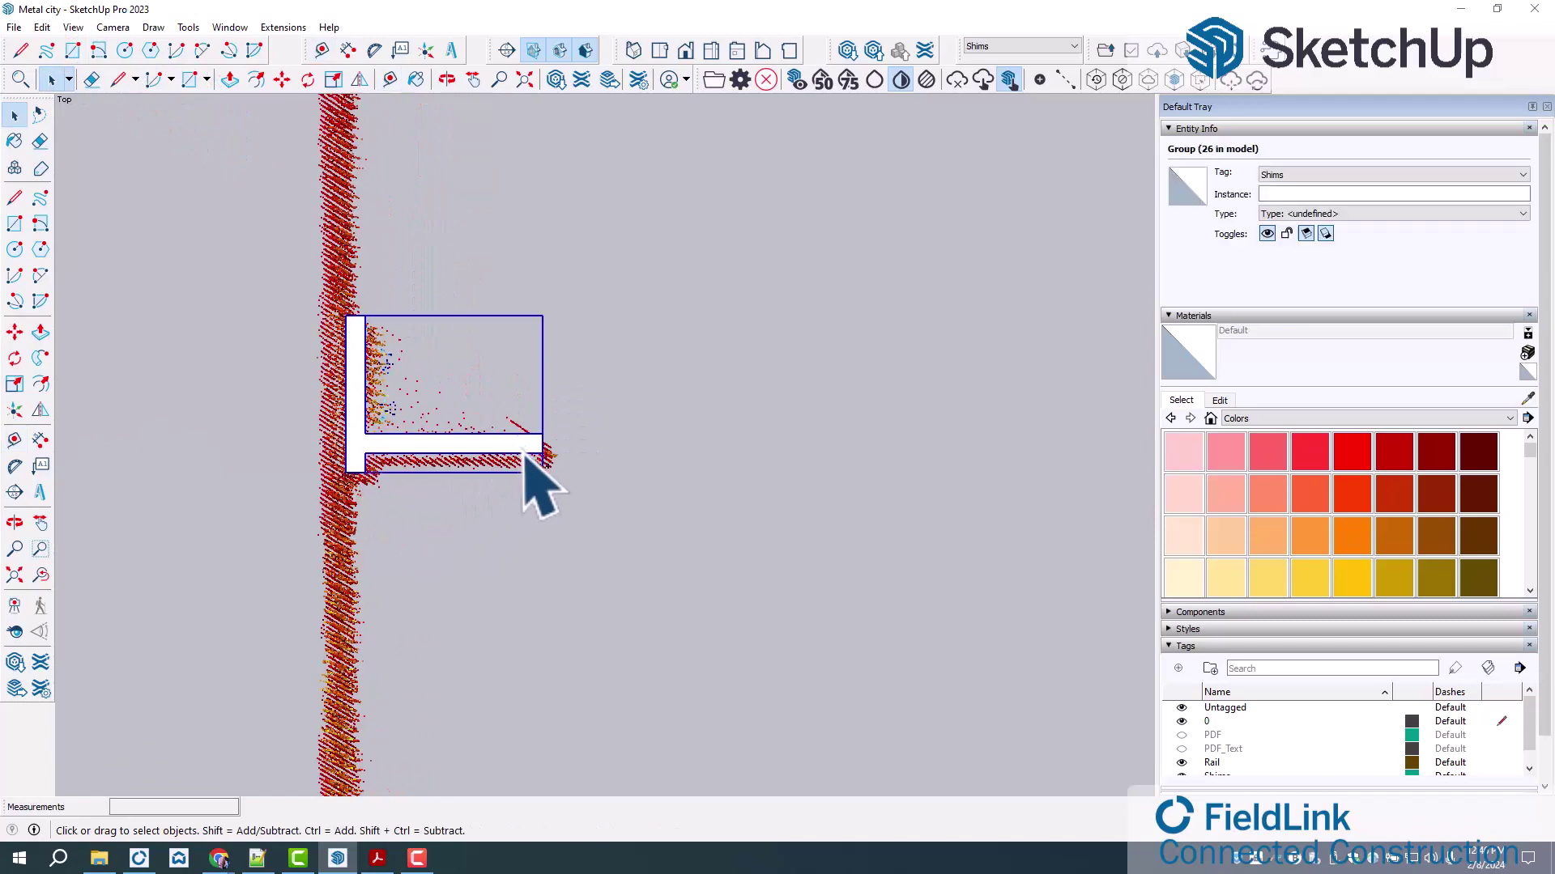
left_click(282, 80)
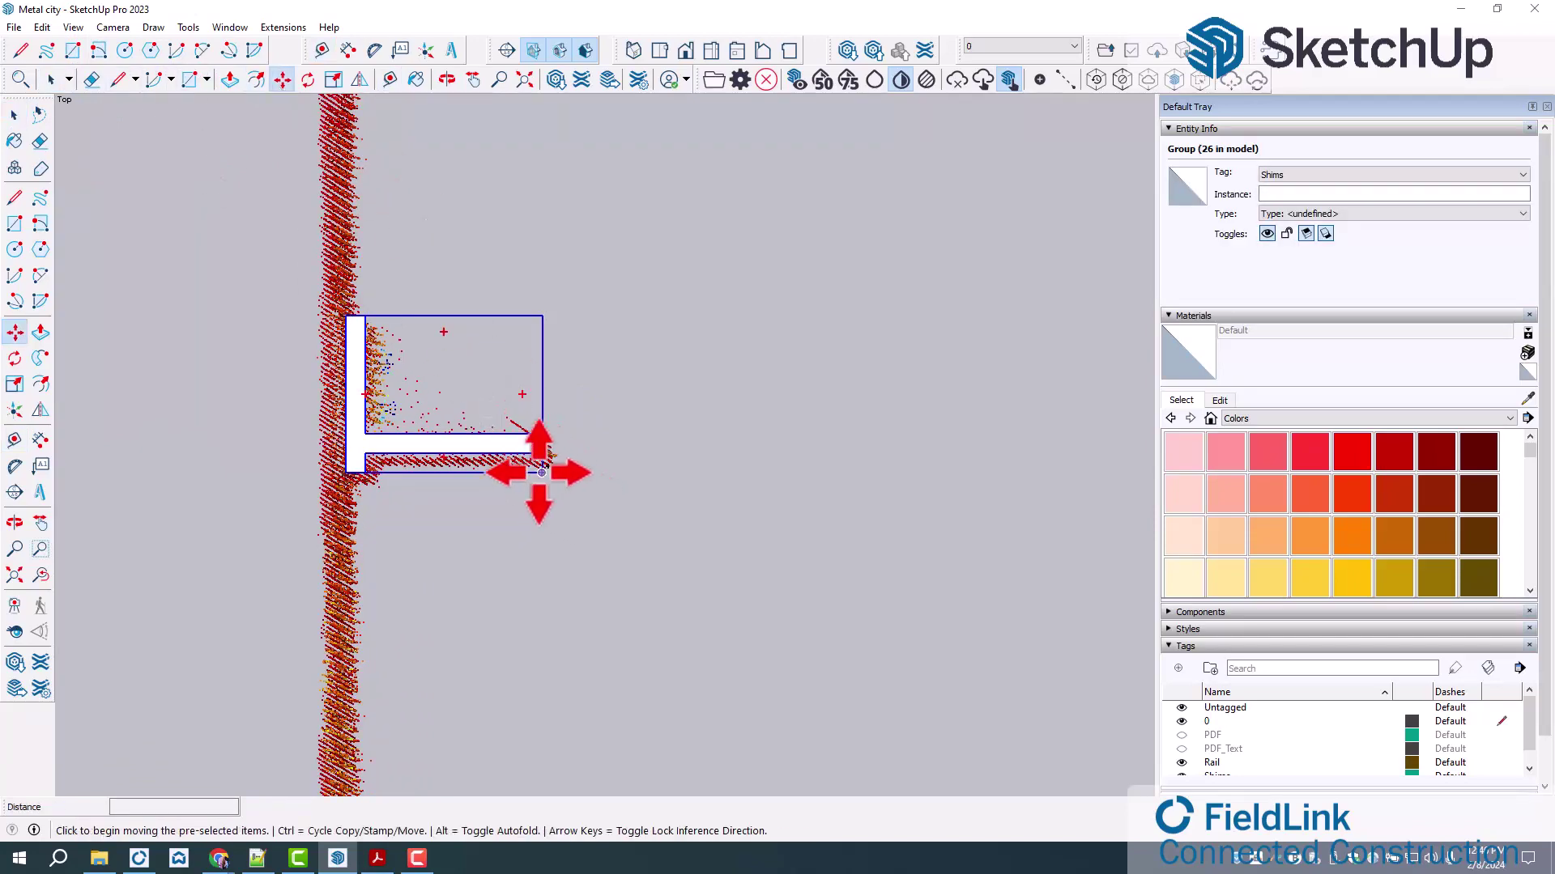
left_click(538, 470)
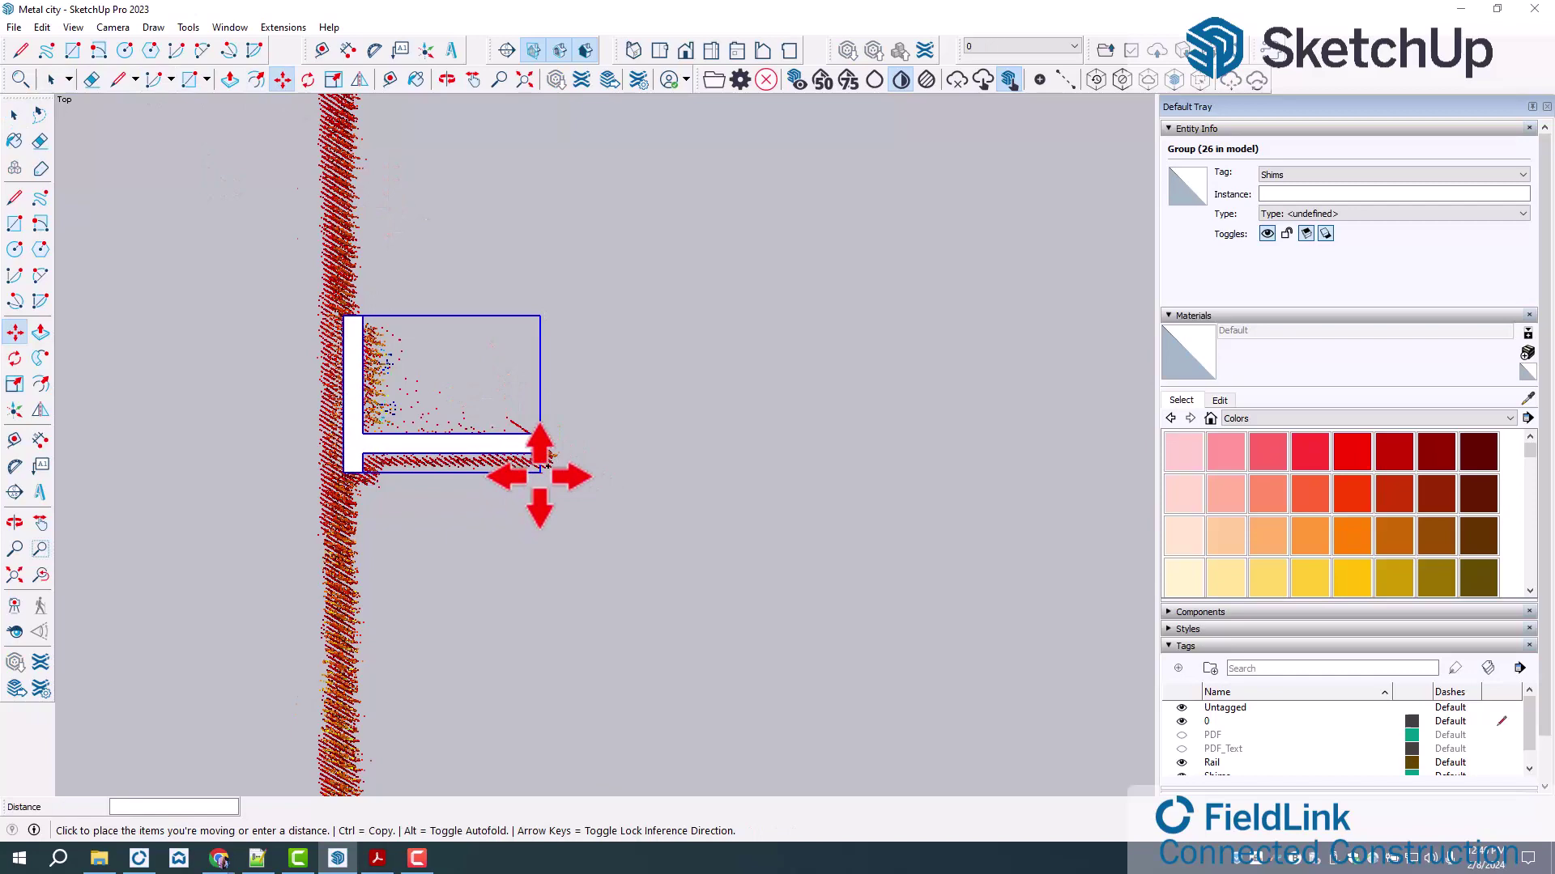
scroll(540, 477, "up", 1)
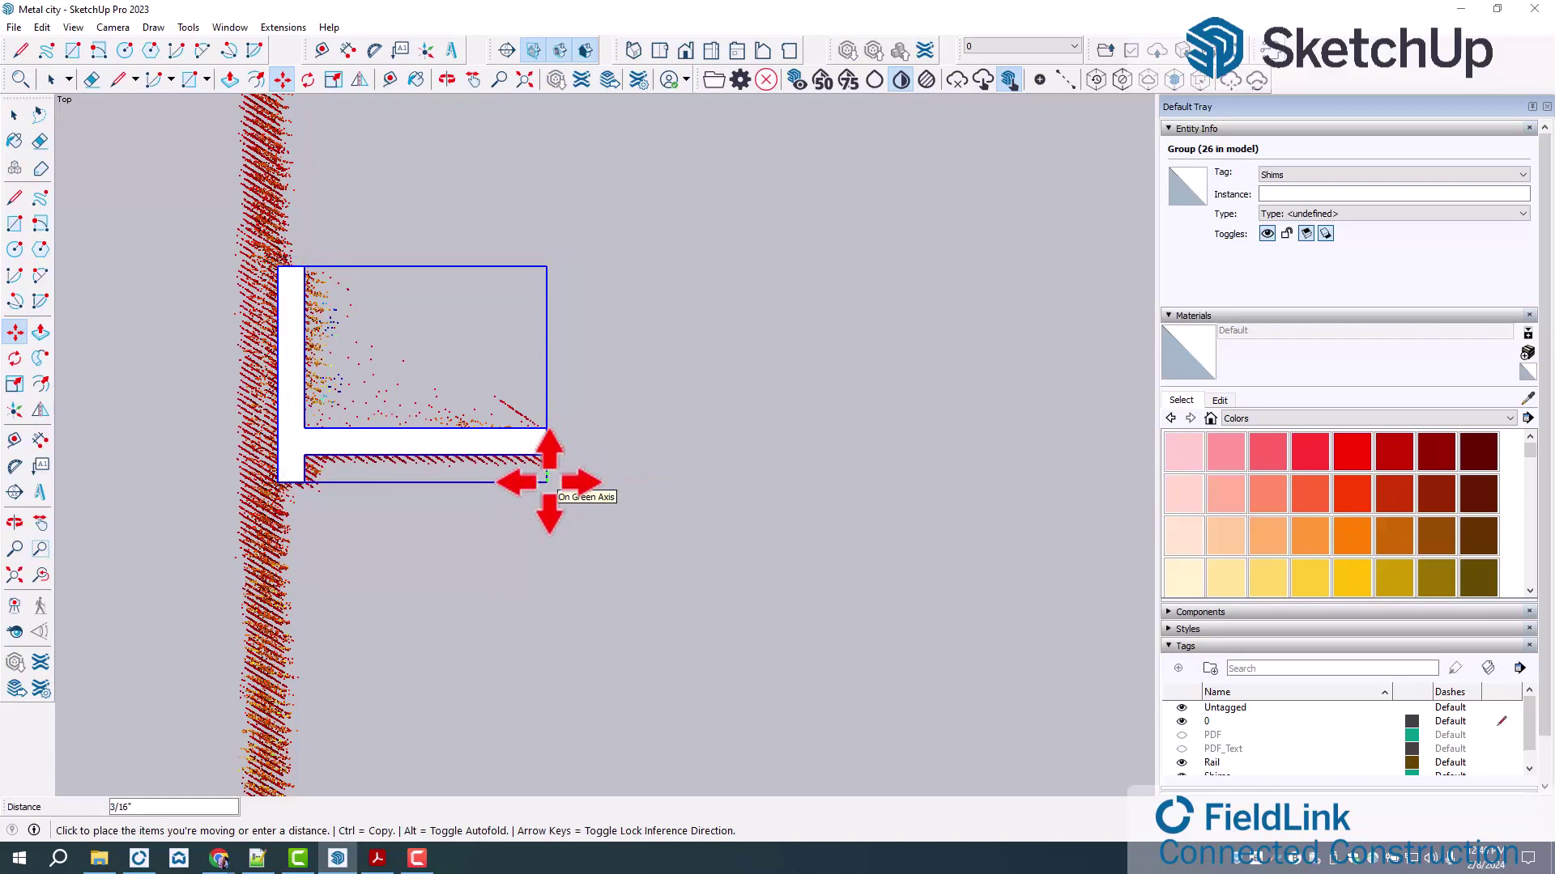
left_click(549, 483)
scroll(664, 584, "down", 2)
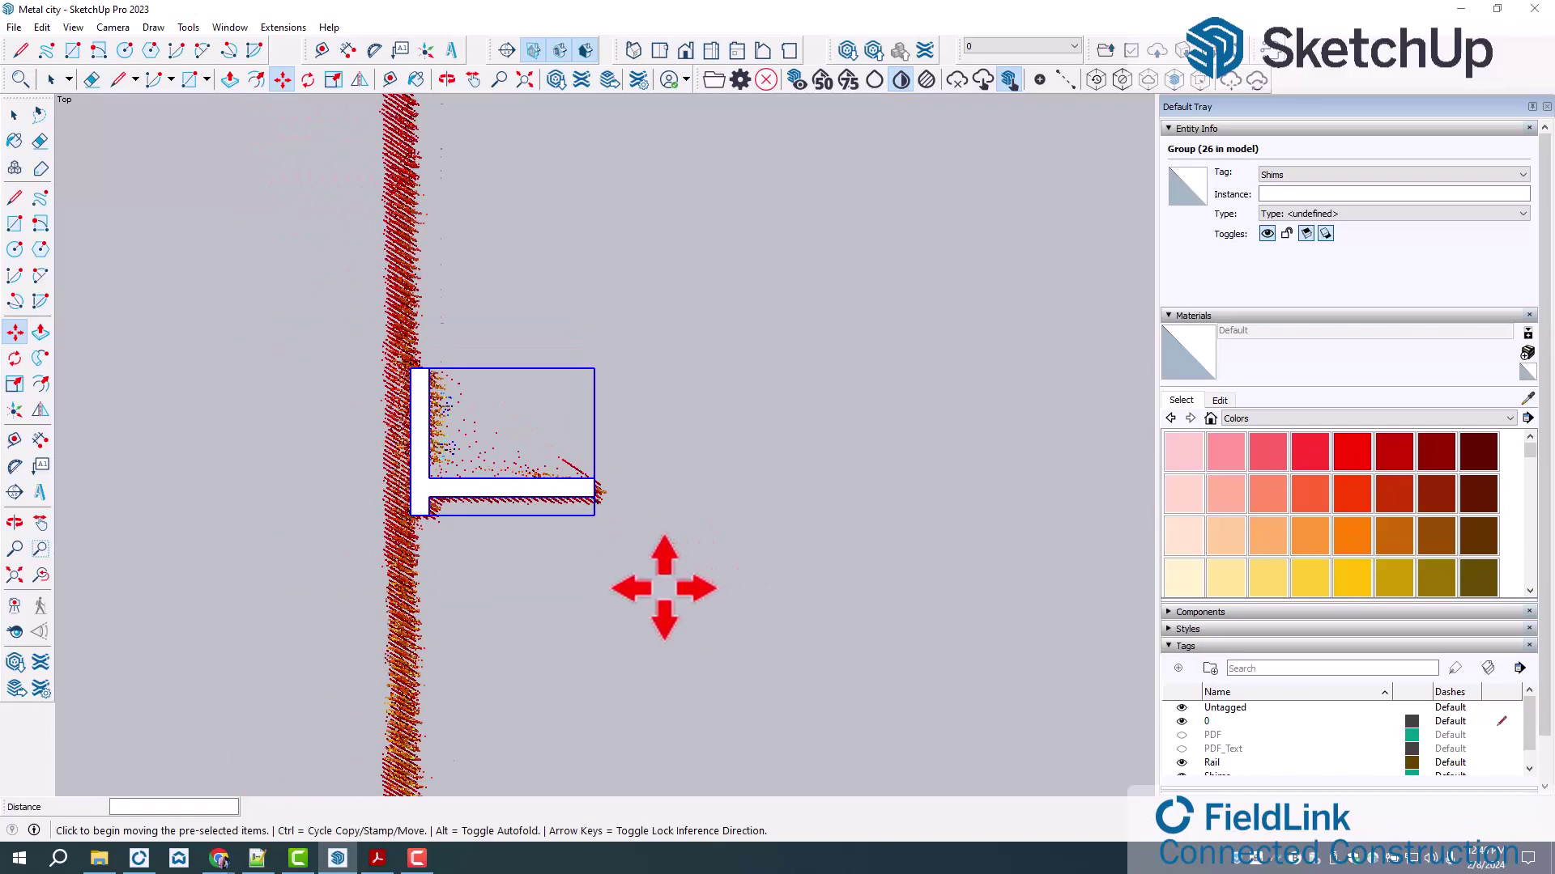
middle_click_drag(649, 590, 185, 444)
middle_click_drag(571, 527, 357, 493)
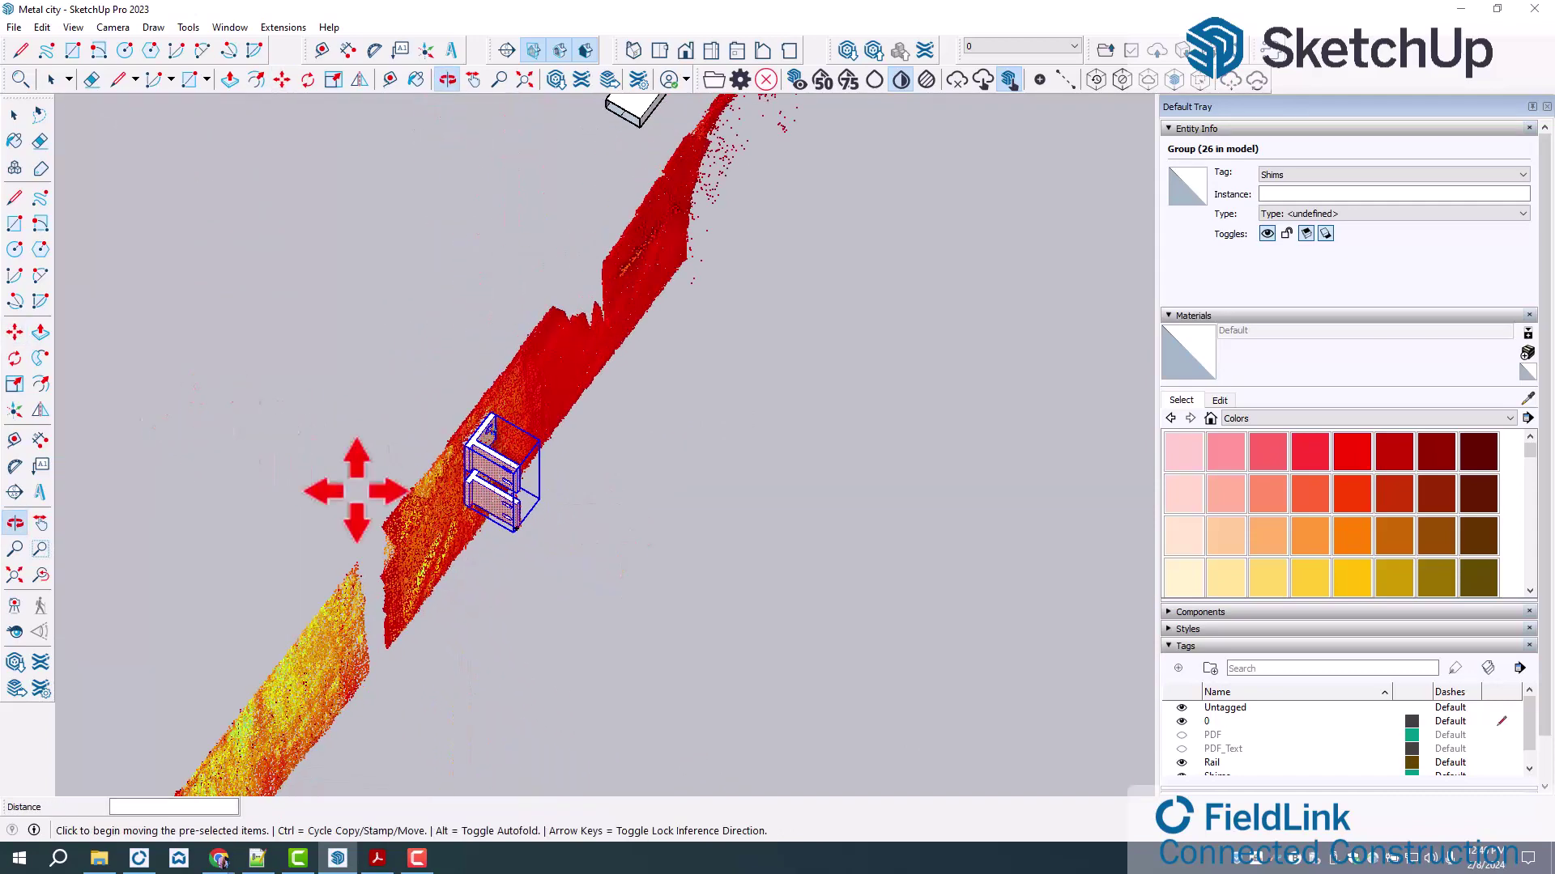
scroll(518, 552, "down", 2)
scroll(650, 545, "down", 2)
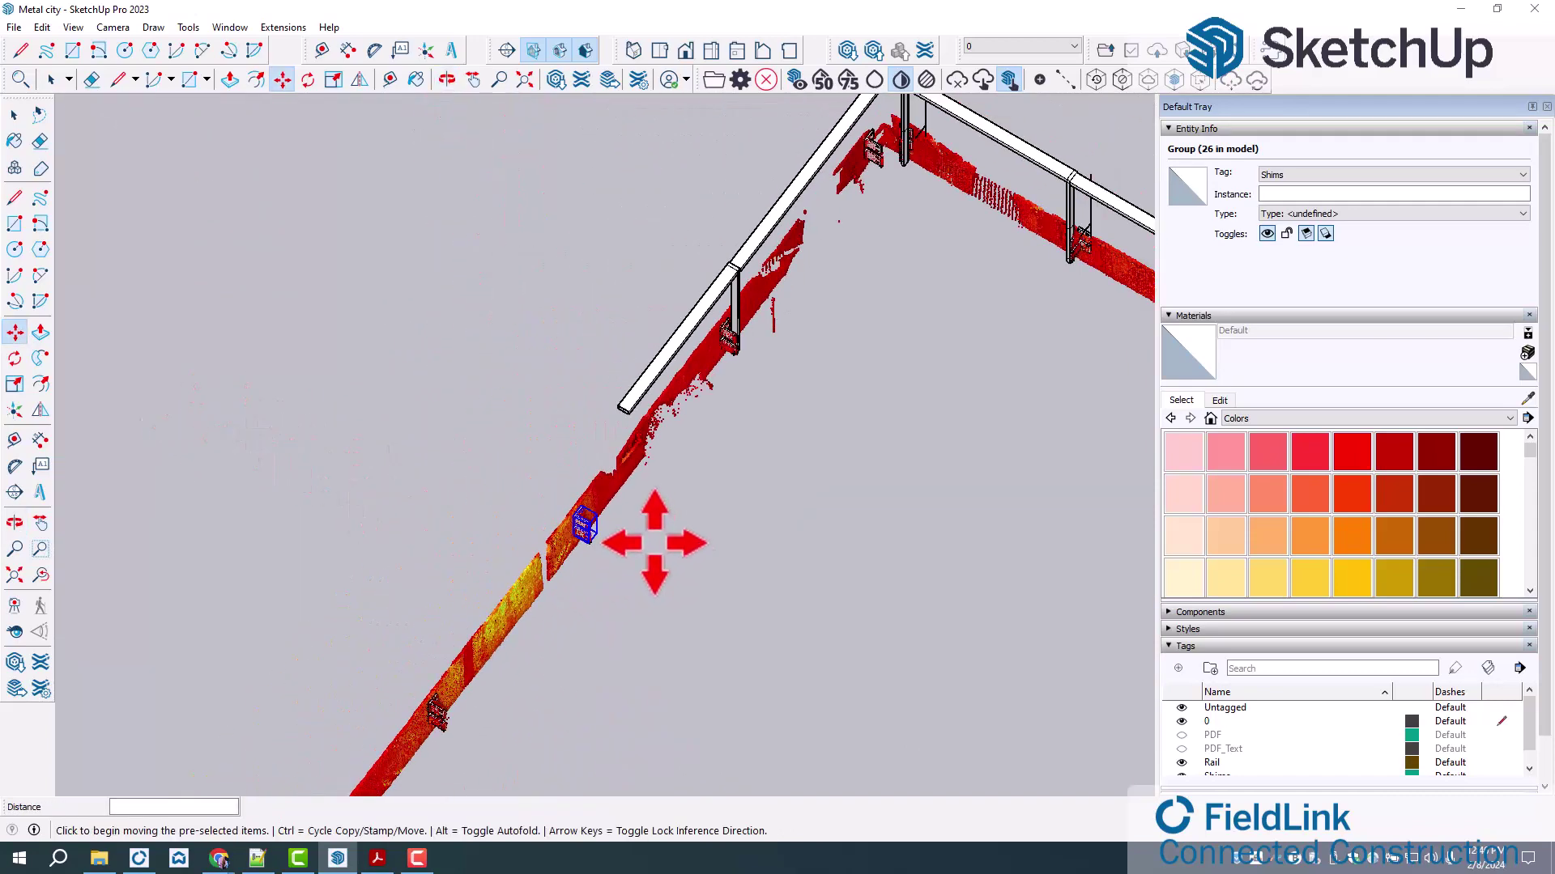
scroll(530, 344, "down", 2)
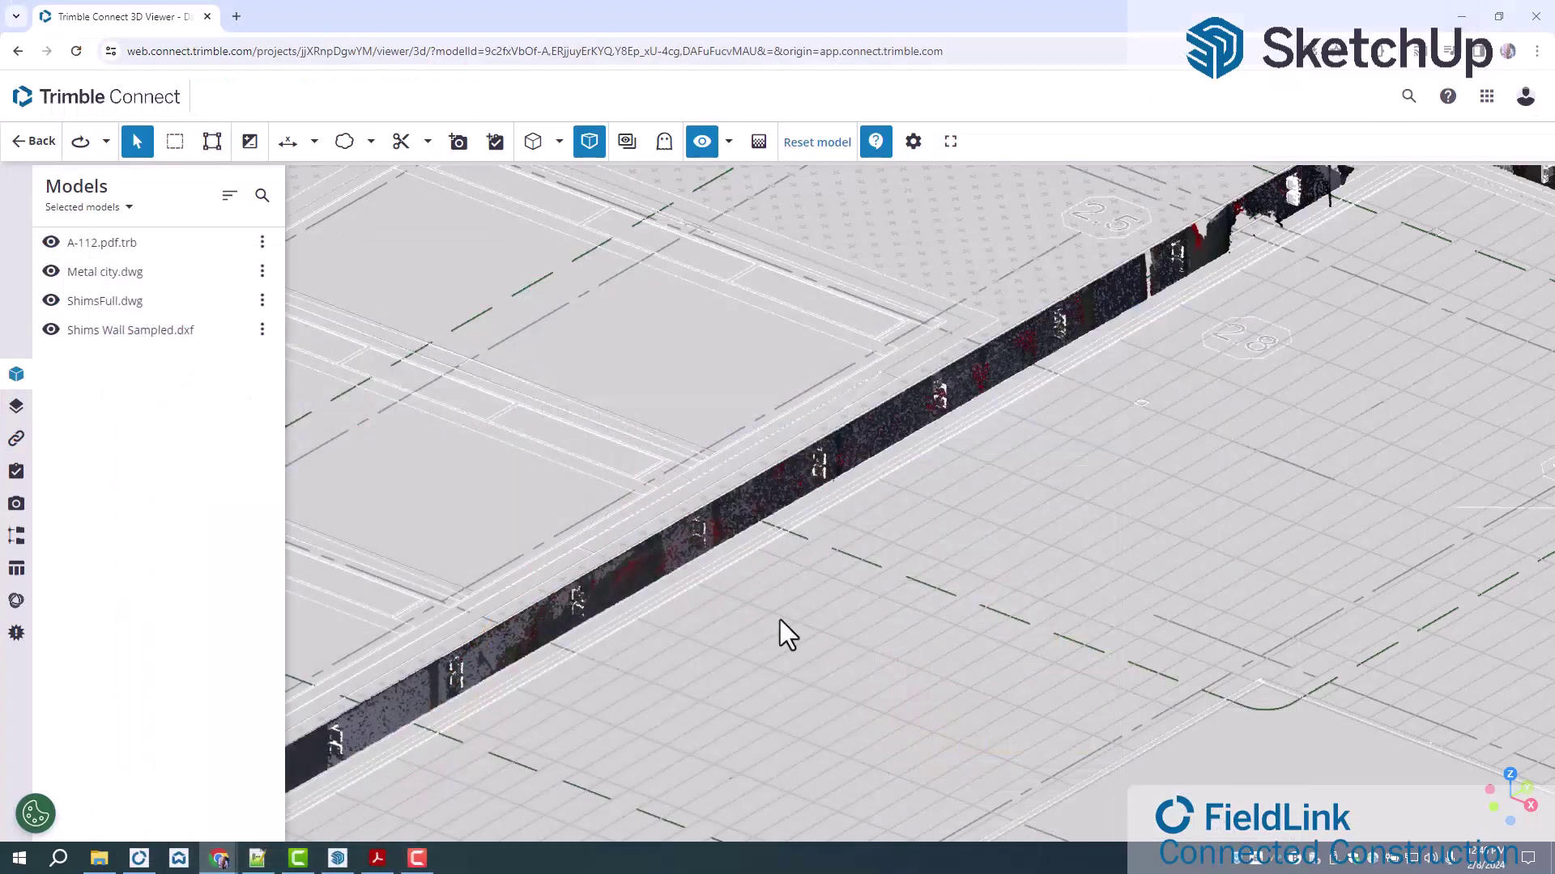
Switch to the Trimble Connect 3D Viewer and examine the combined scan, shim and railing models around the wall corner.
middle_click_drag(527, 481, 646, 591)
scroll(646, 591, "down", 3)
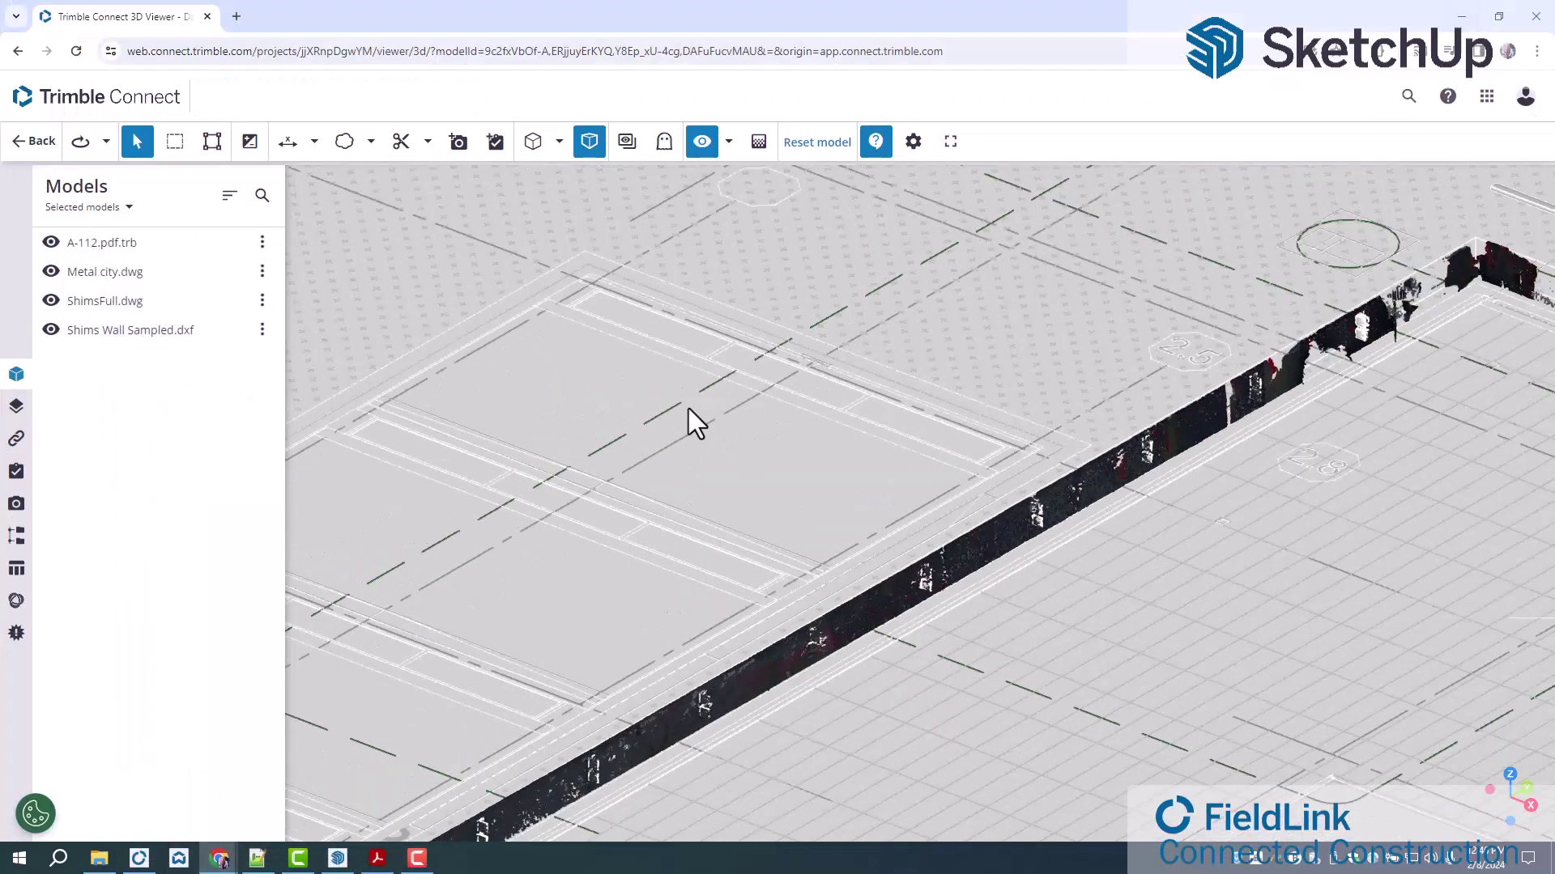
left_click_drag(717, 434, 1201, 424)
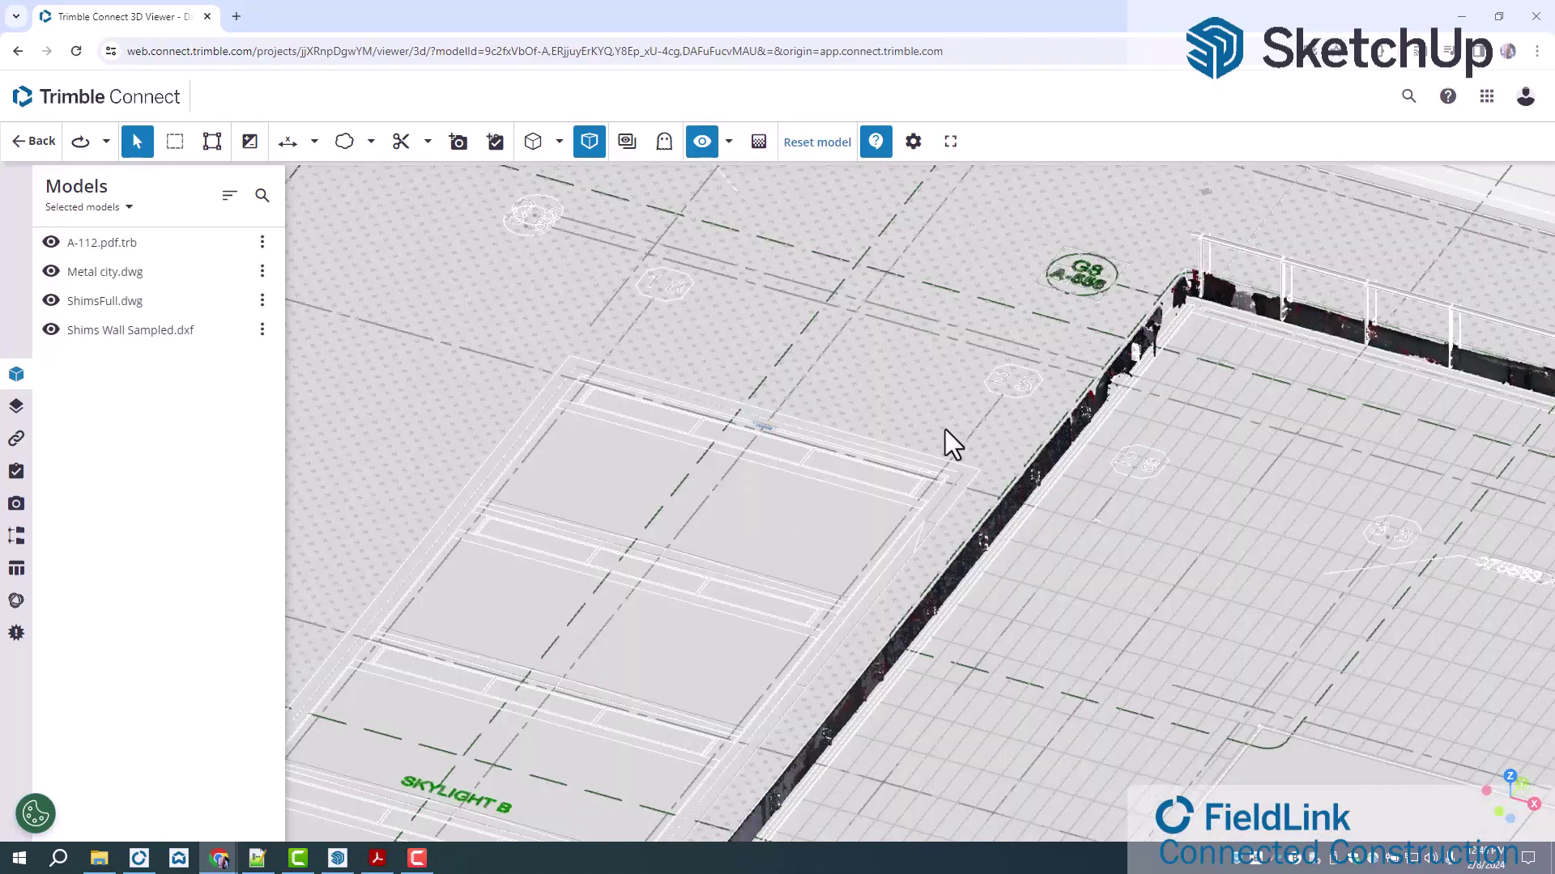
left_click_drag(948, 440, 879, 397)
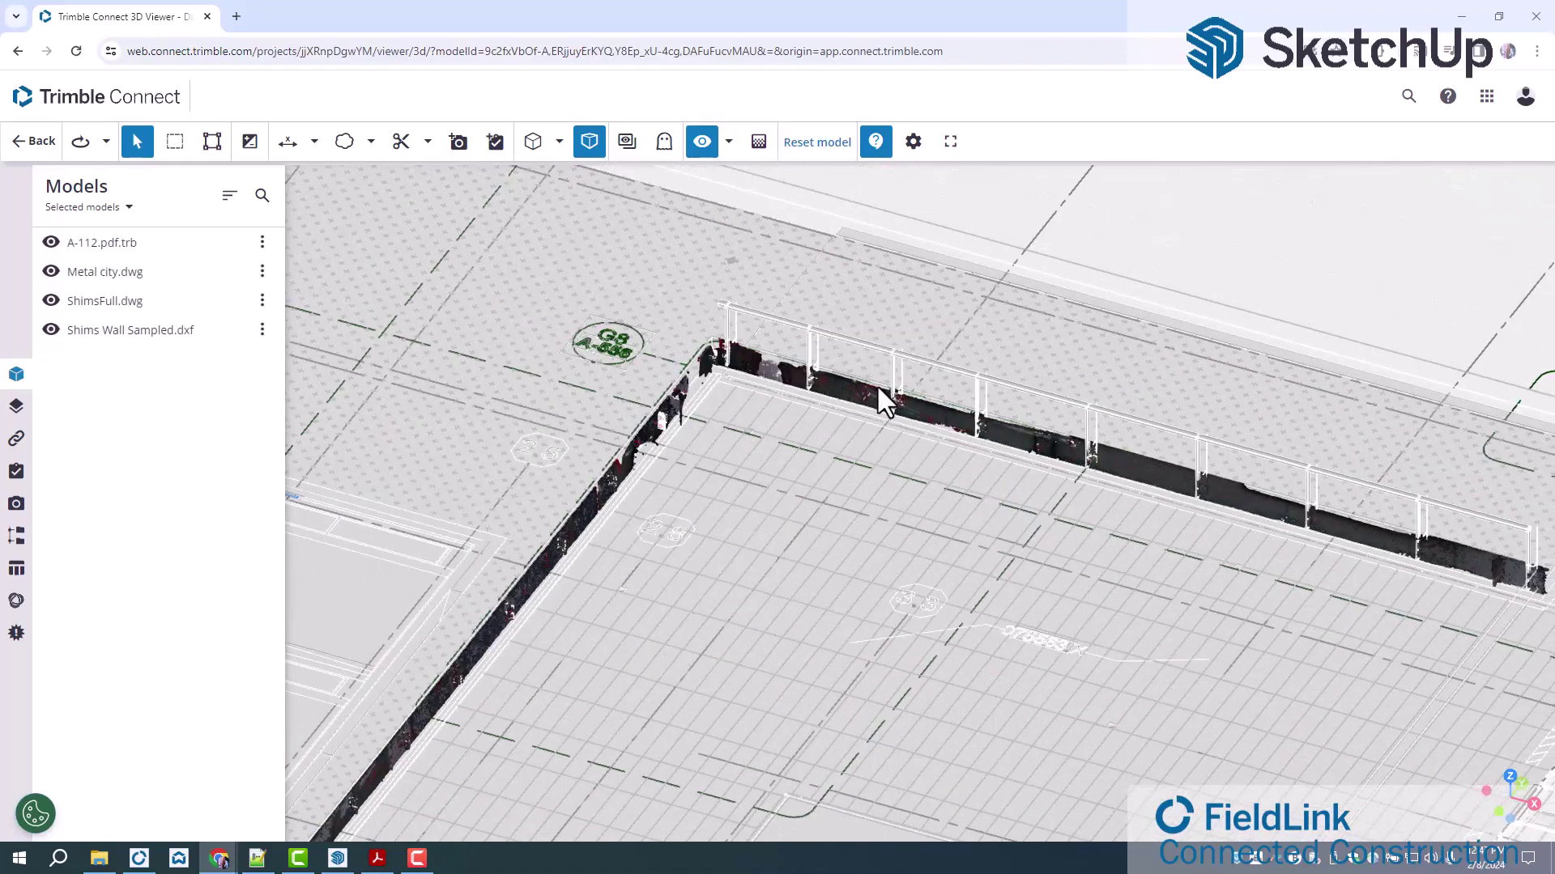
scroll(869, 387, "up", 2)
scroll(770, 356, "up", 3)
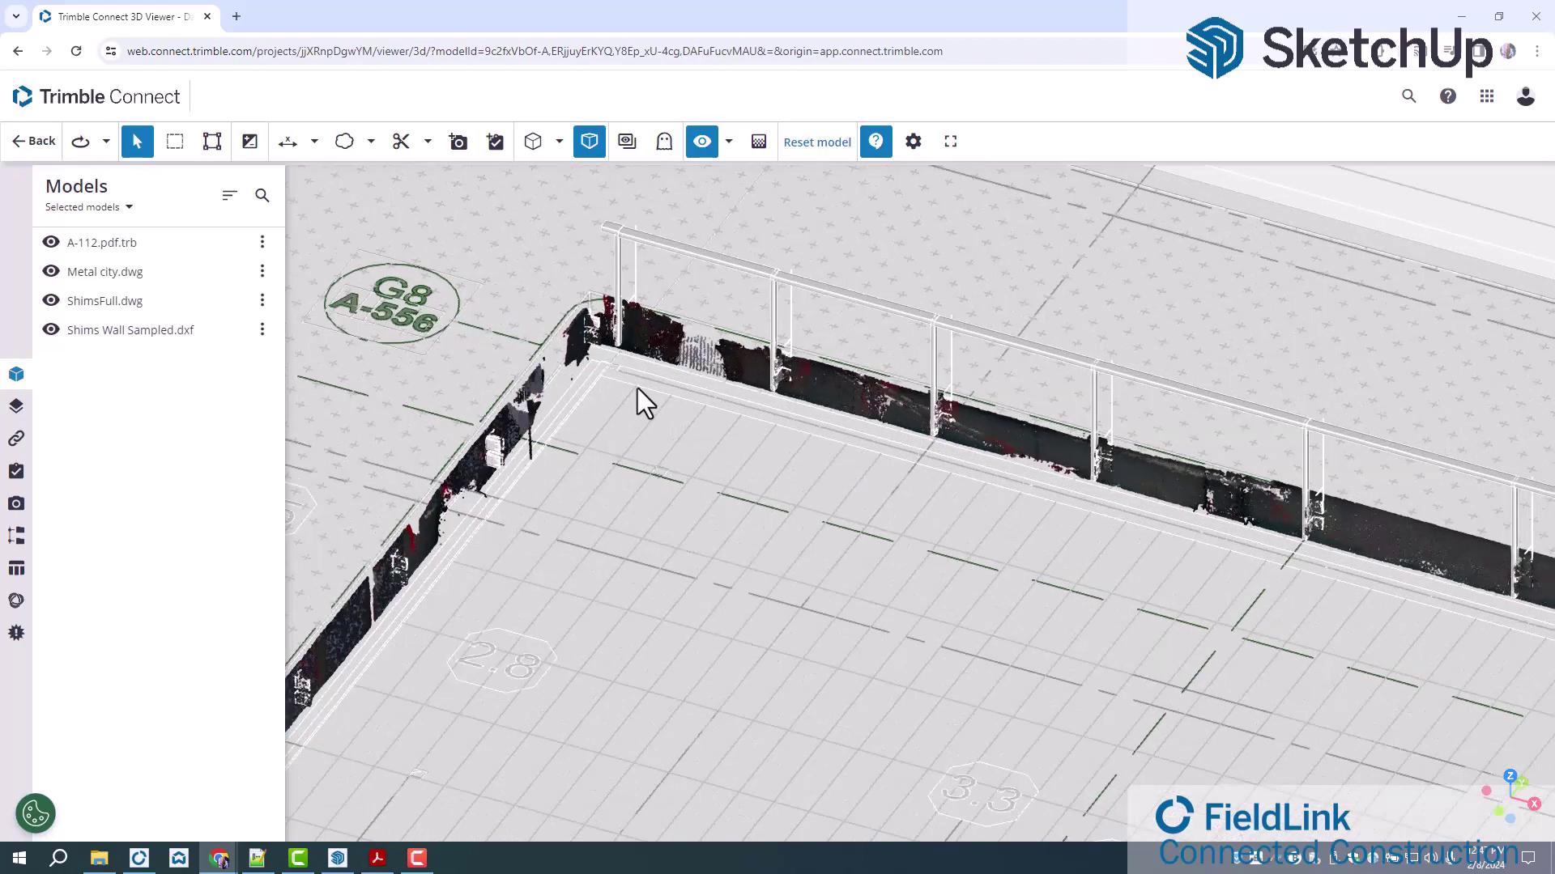
scroll(644, 303, "up", 3)
middle_click_drag(714, 344, 779, 518)
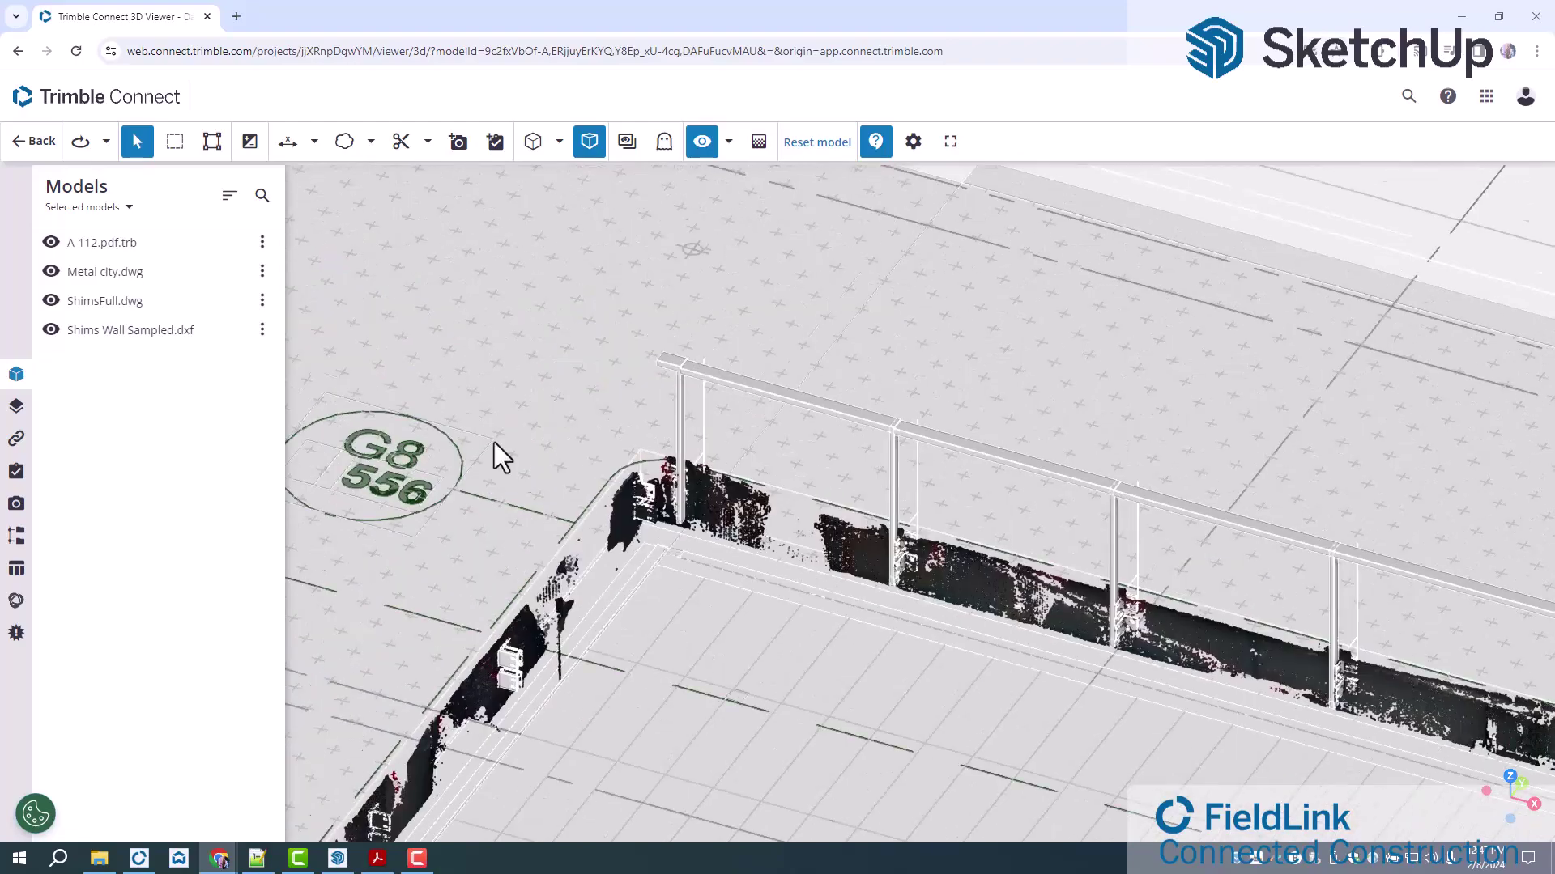
Hide the Shims Wall Sampled.dxf model and select a shim group near the wall corner.
left_click(51, 330)
scroll(927, 499, "down", 2)
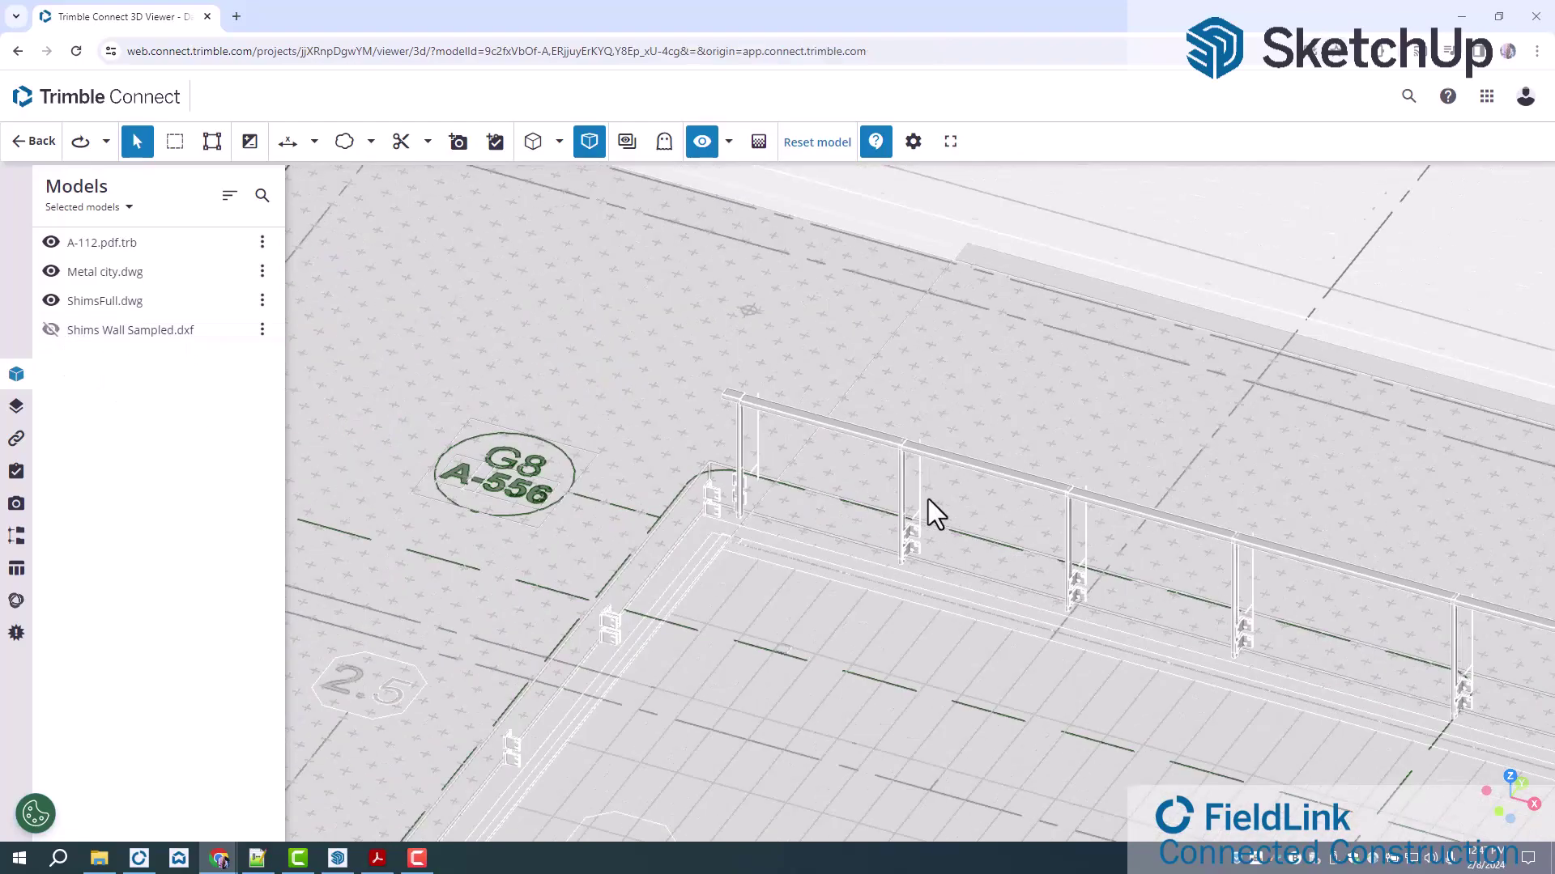
left_click_drag(928, 499, 902, 809)
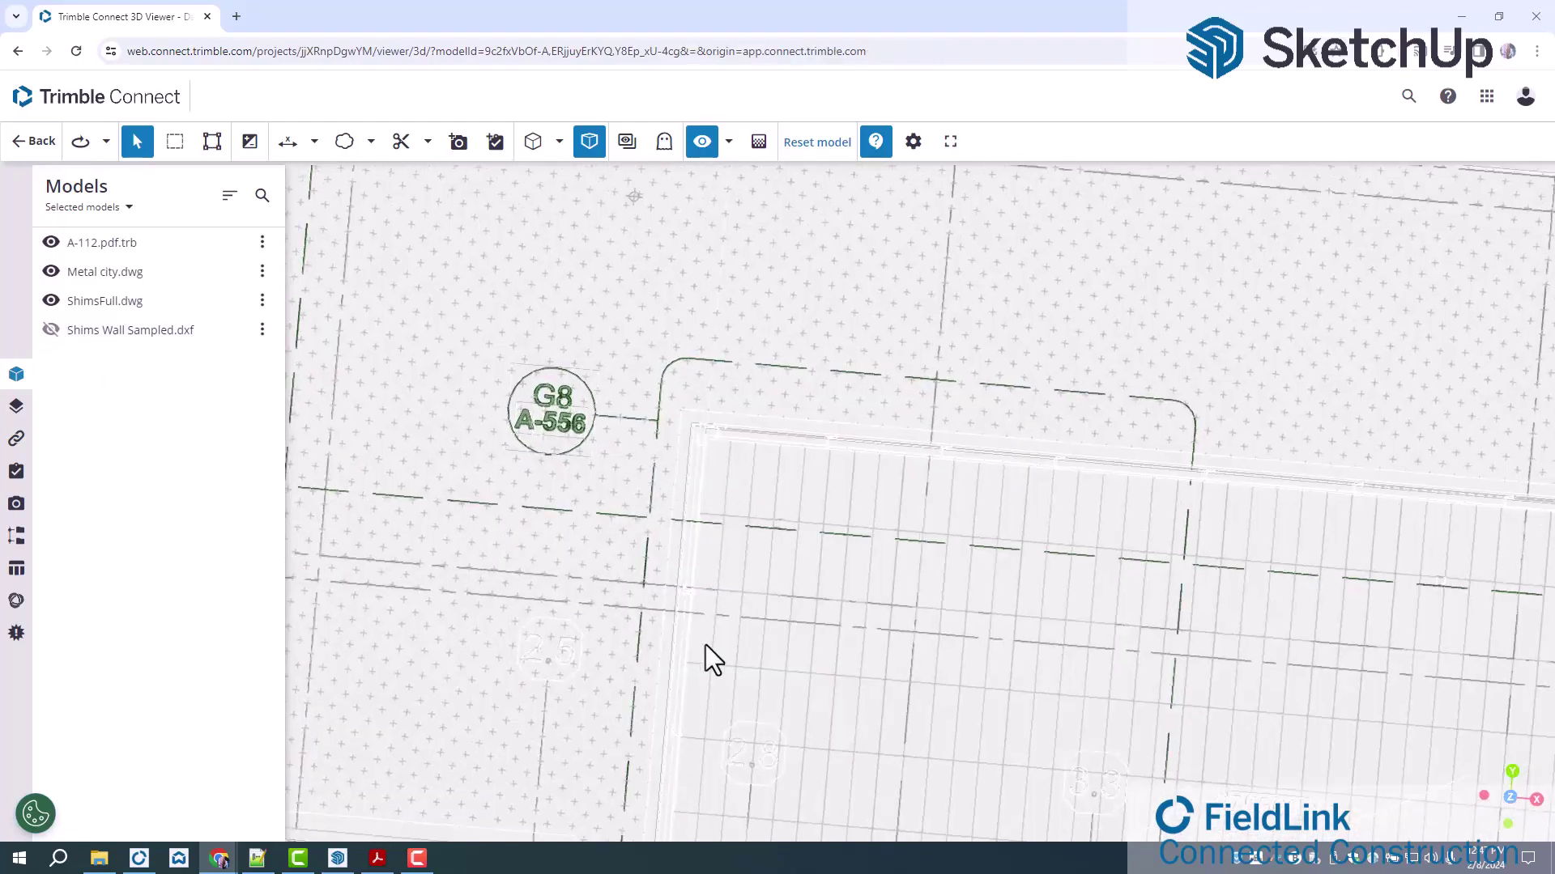
scroll(706, 644, "up", 2)
left_click_drag(741, 614, 666, 512)
left_click(711, 485)
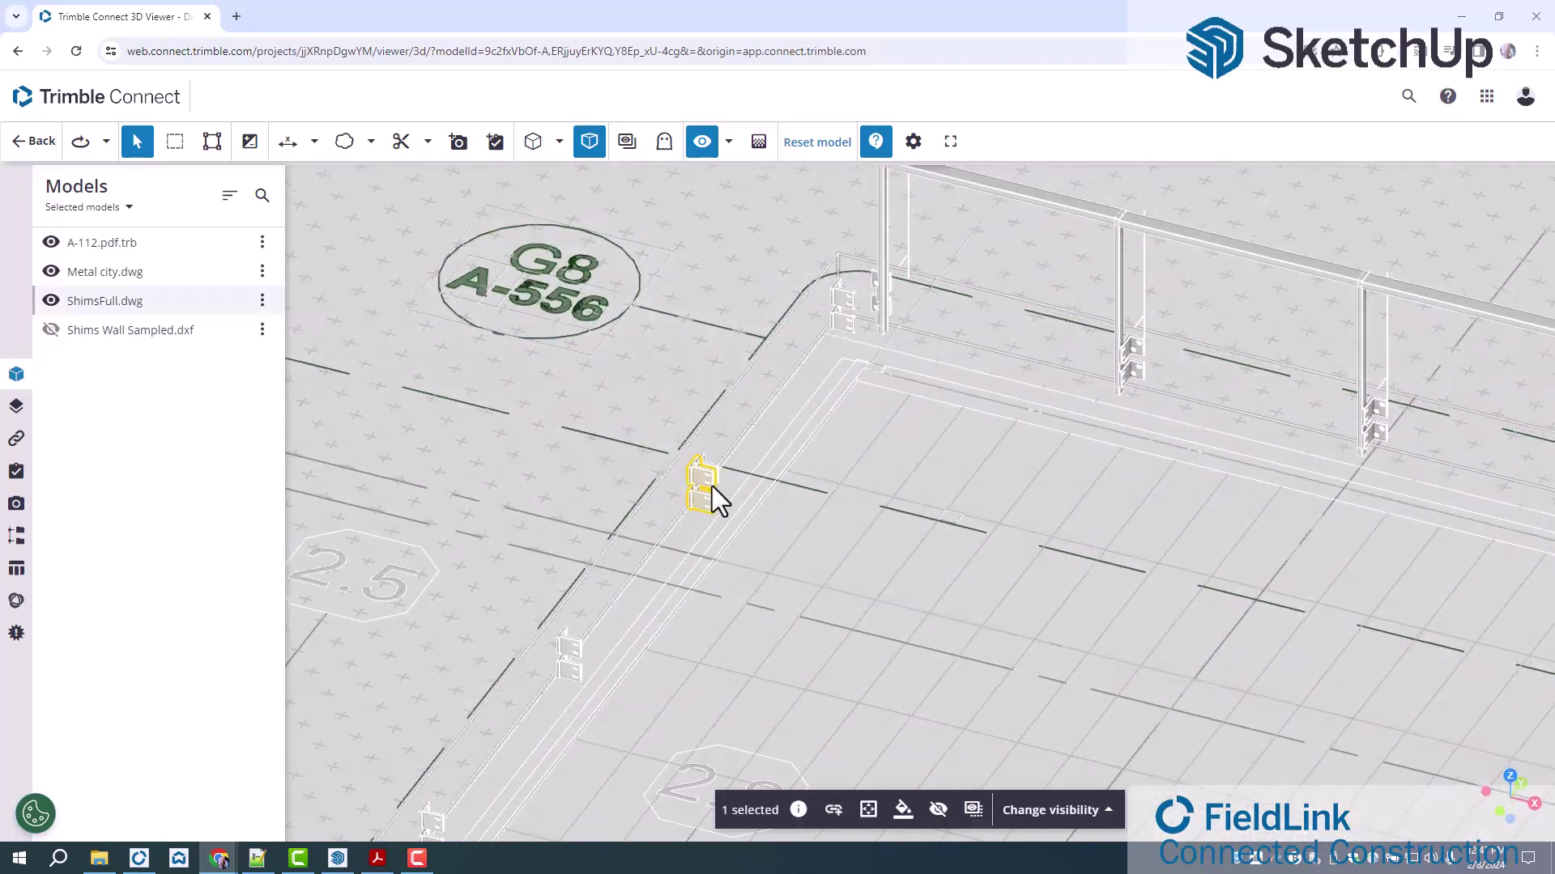
scroll(726, 526, "down", 3)
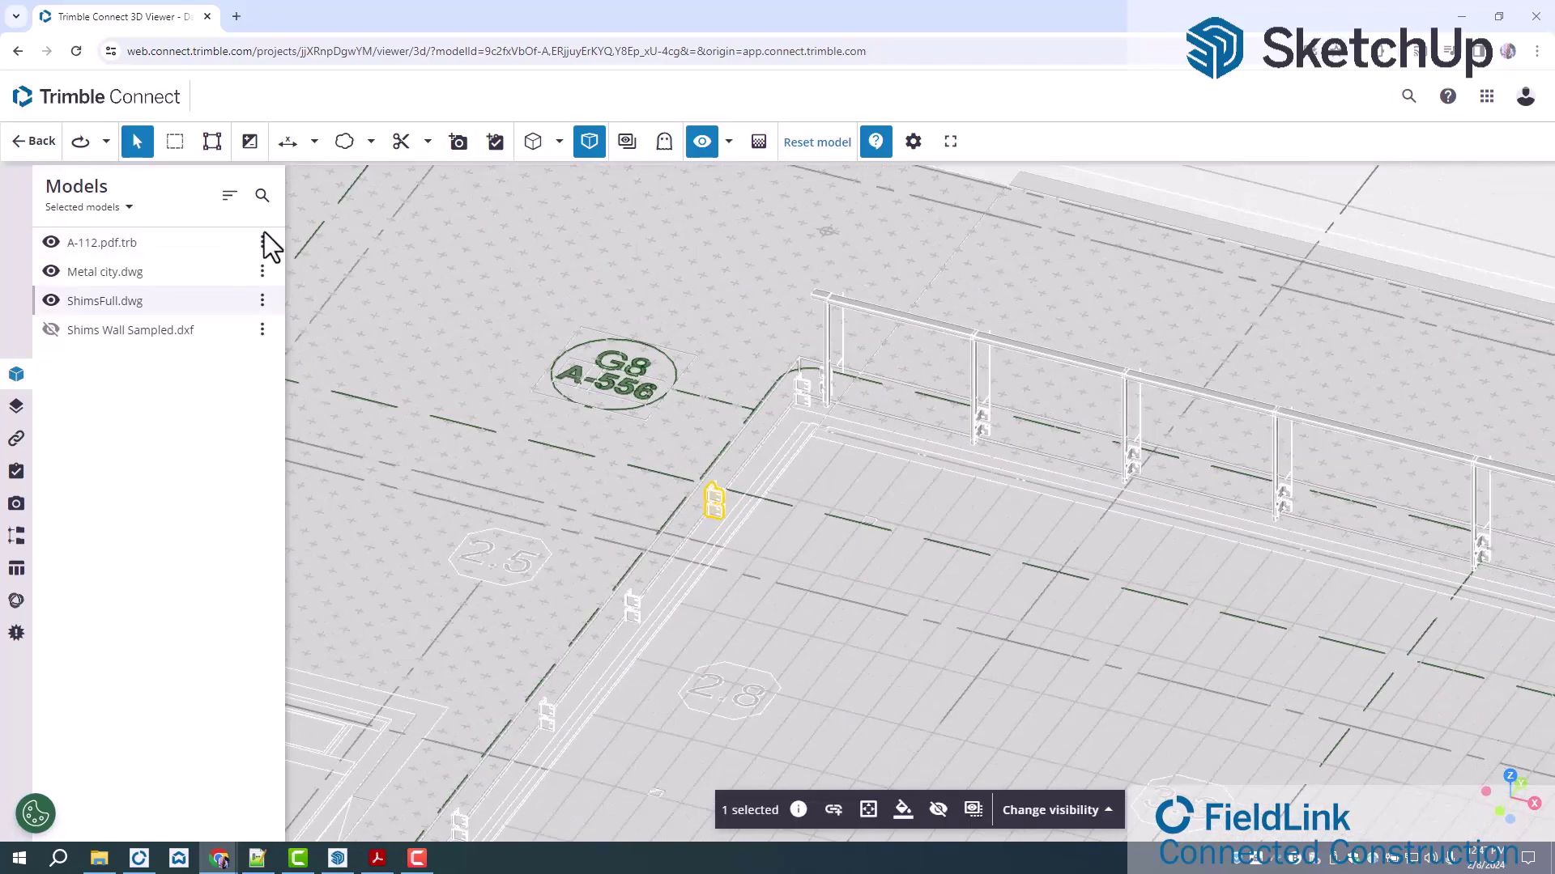
Measure the distance between two neighbouring shim groups along the wall beyond the railing corner.
left_click(289, 142)
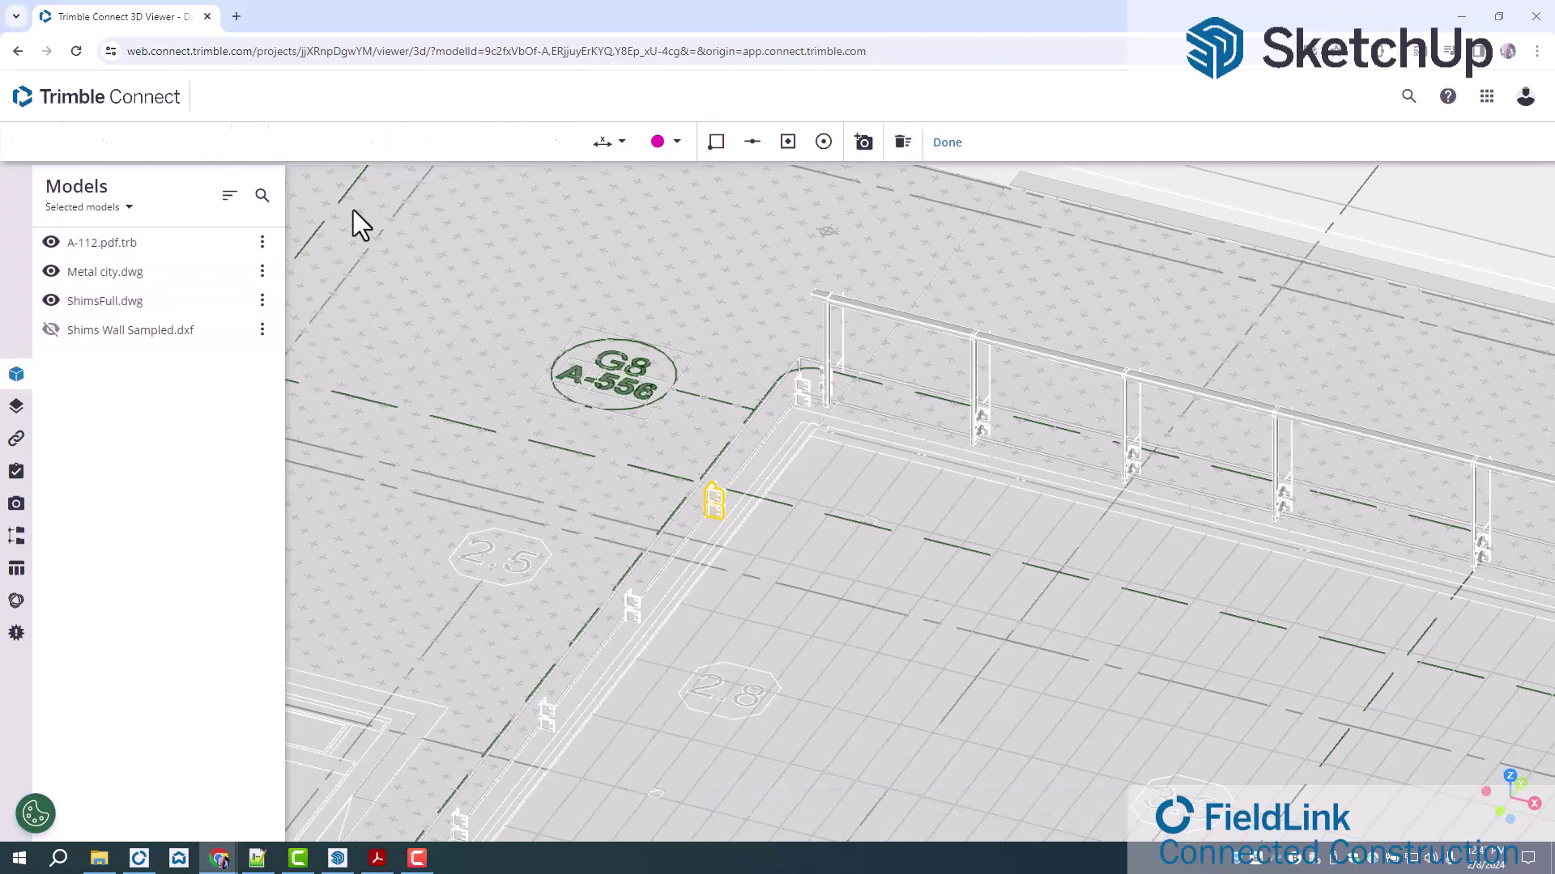
scroll(620, 587, "up", 3)
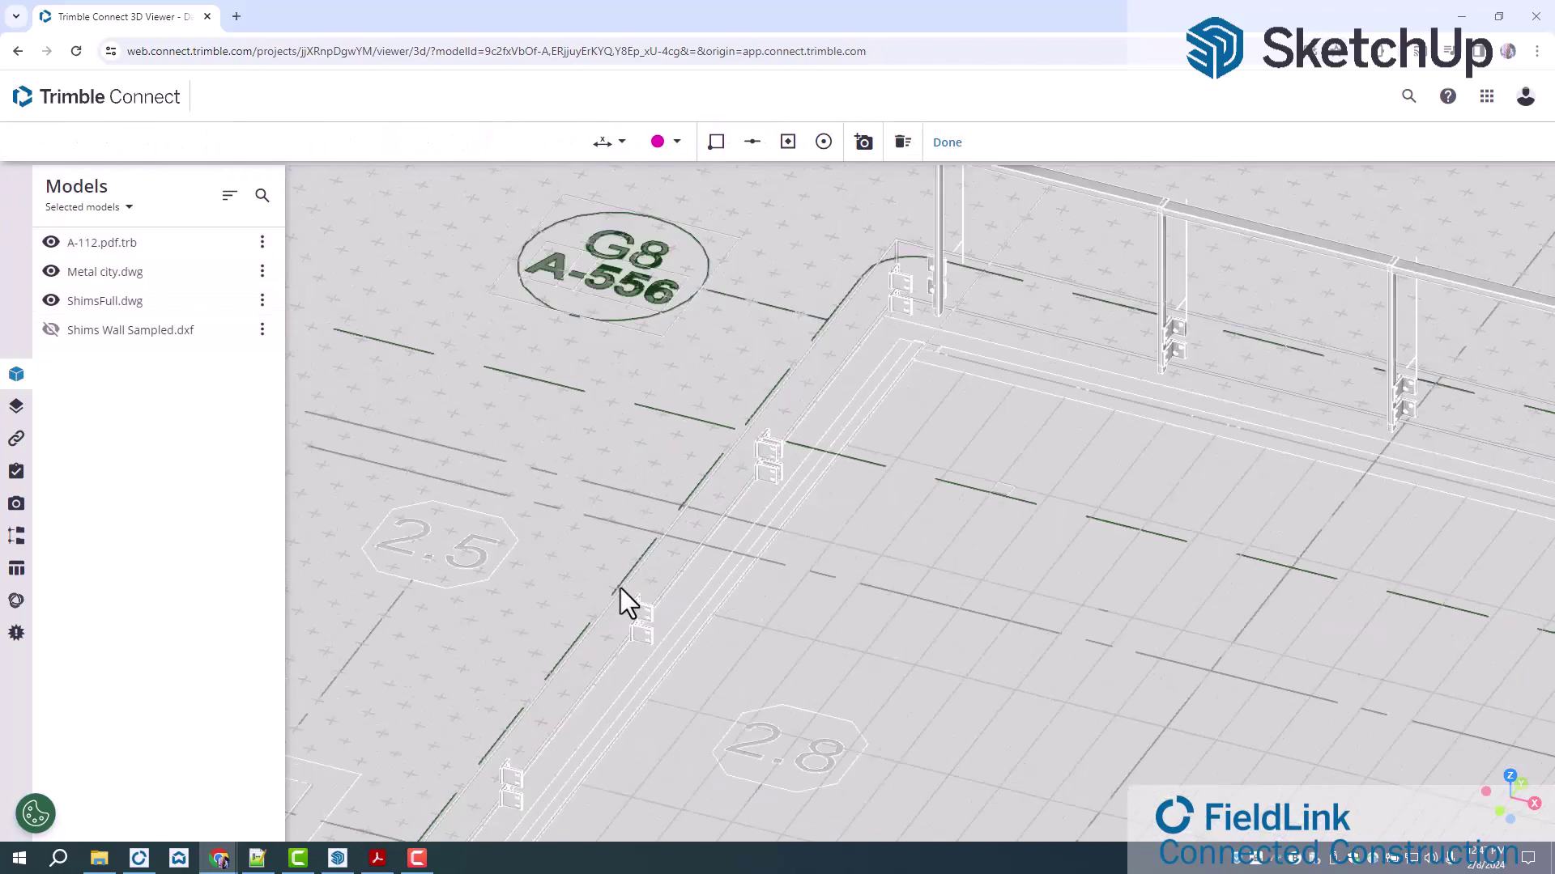
left_click(653, 613)
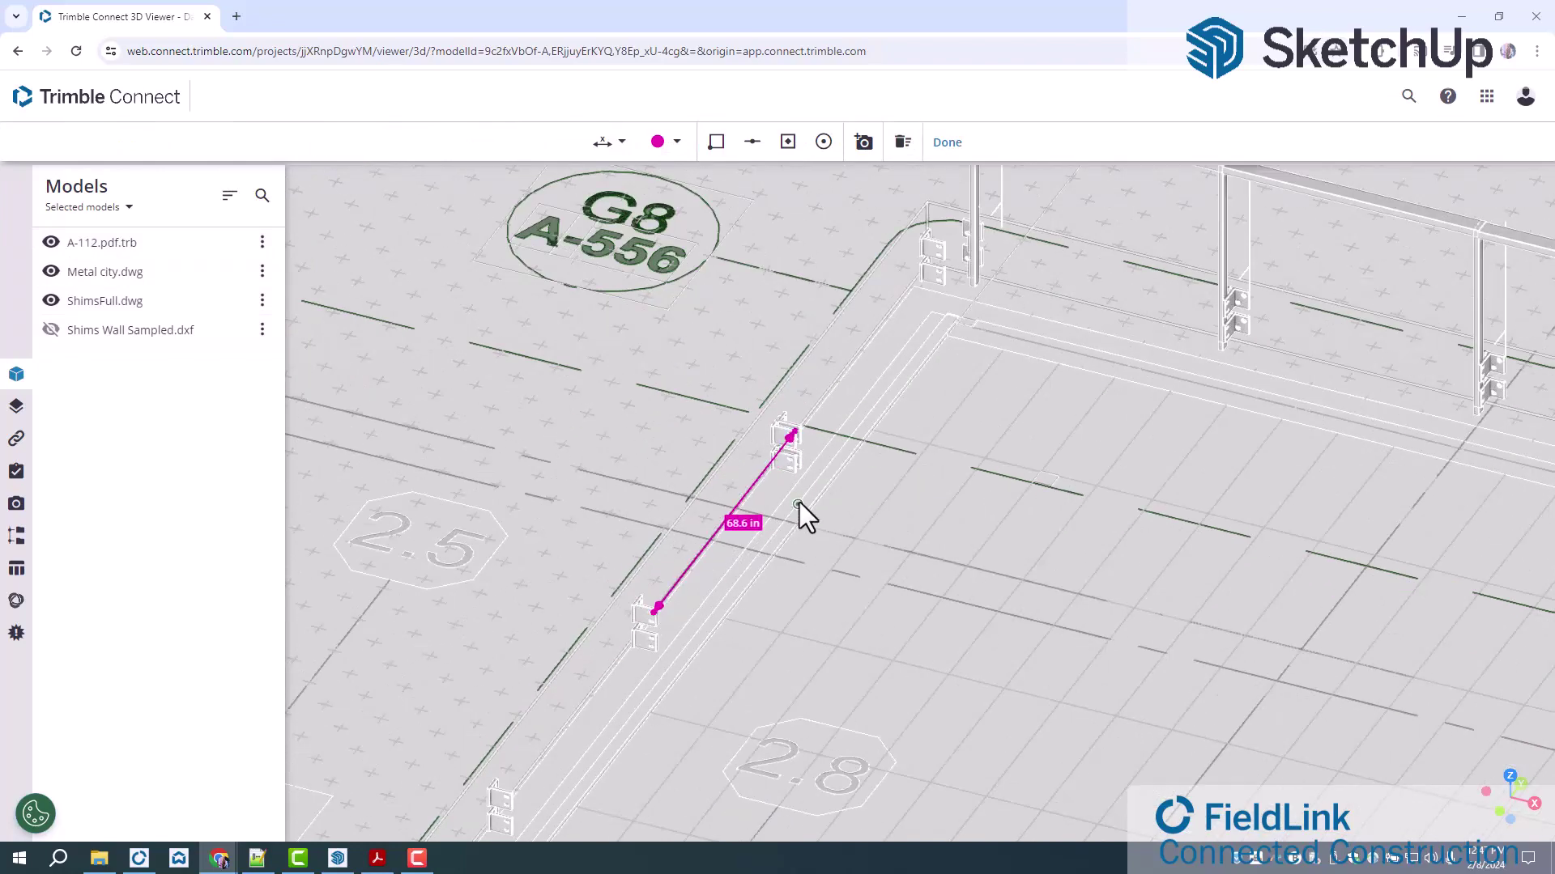
Examine the row of shims along the wall and around the railing corner, and switch back to the Metal city model in SketchUp.
scroll(799, 504, "down", 2)
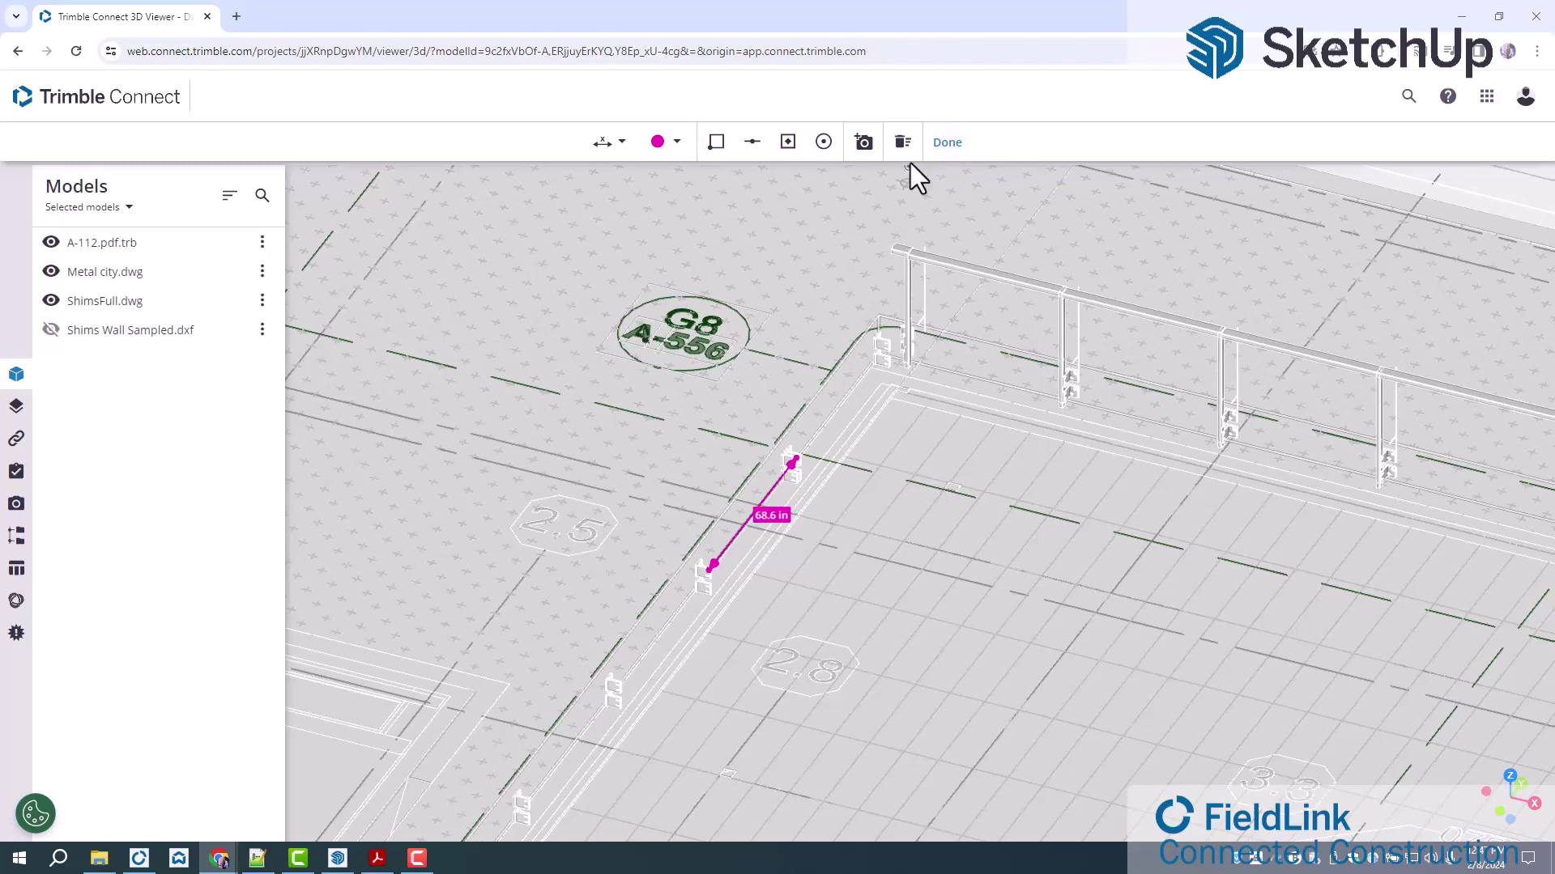
scroll(897, 449, "down", 3)
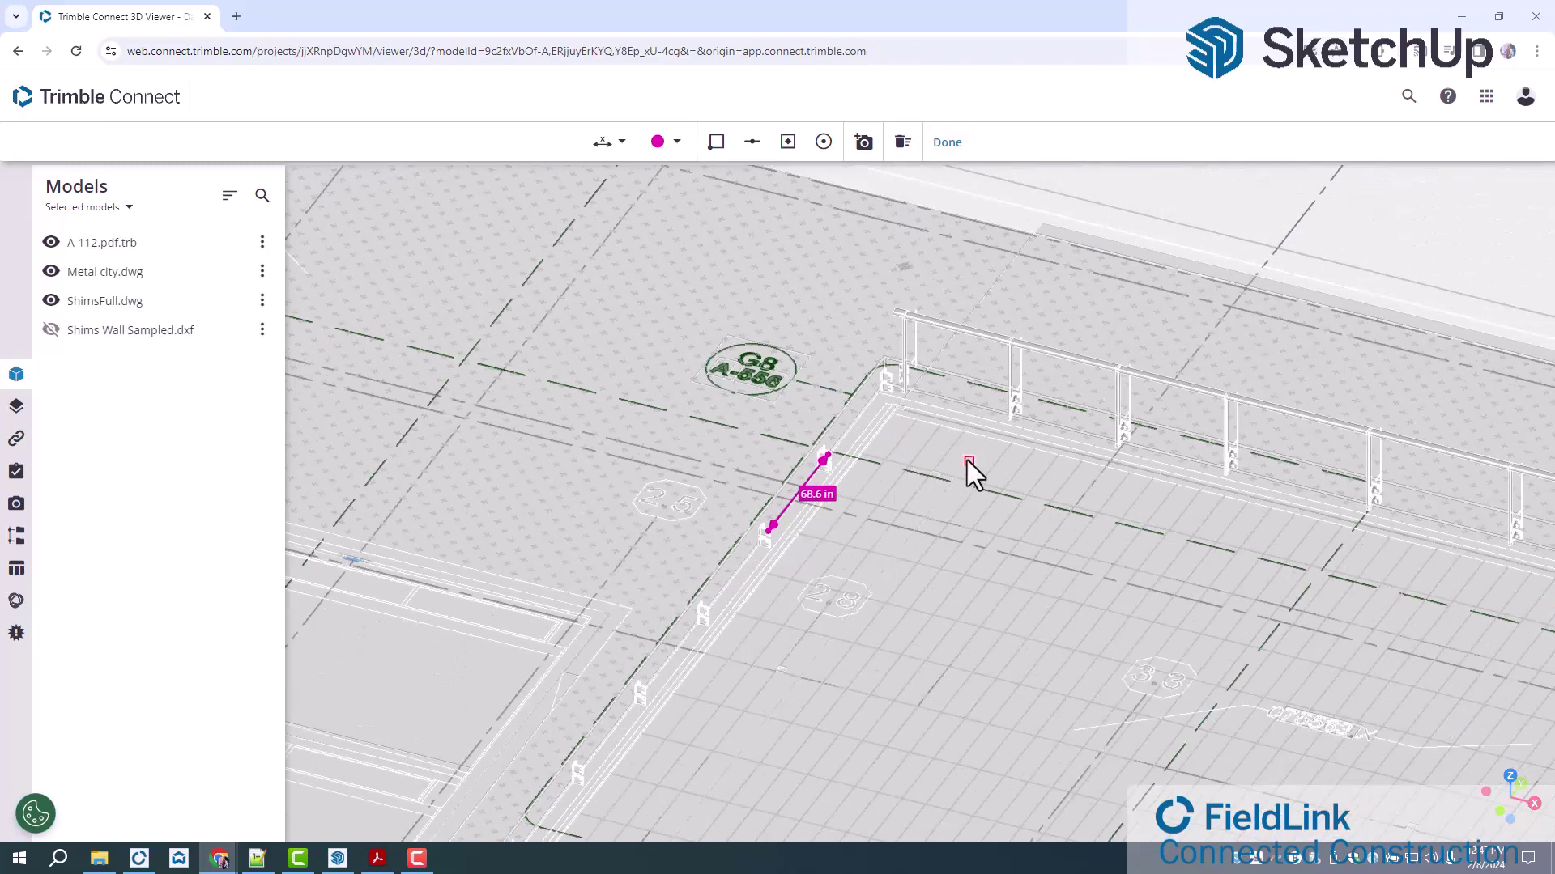
scroll(969, 450, "down", 2)
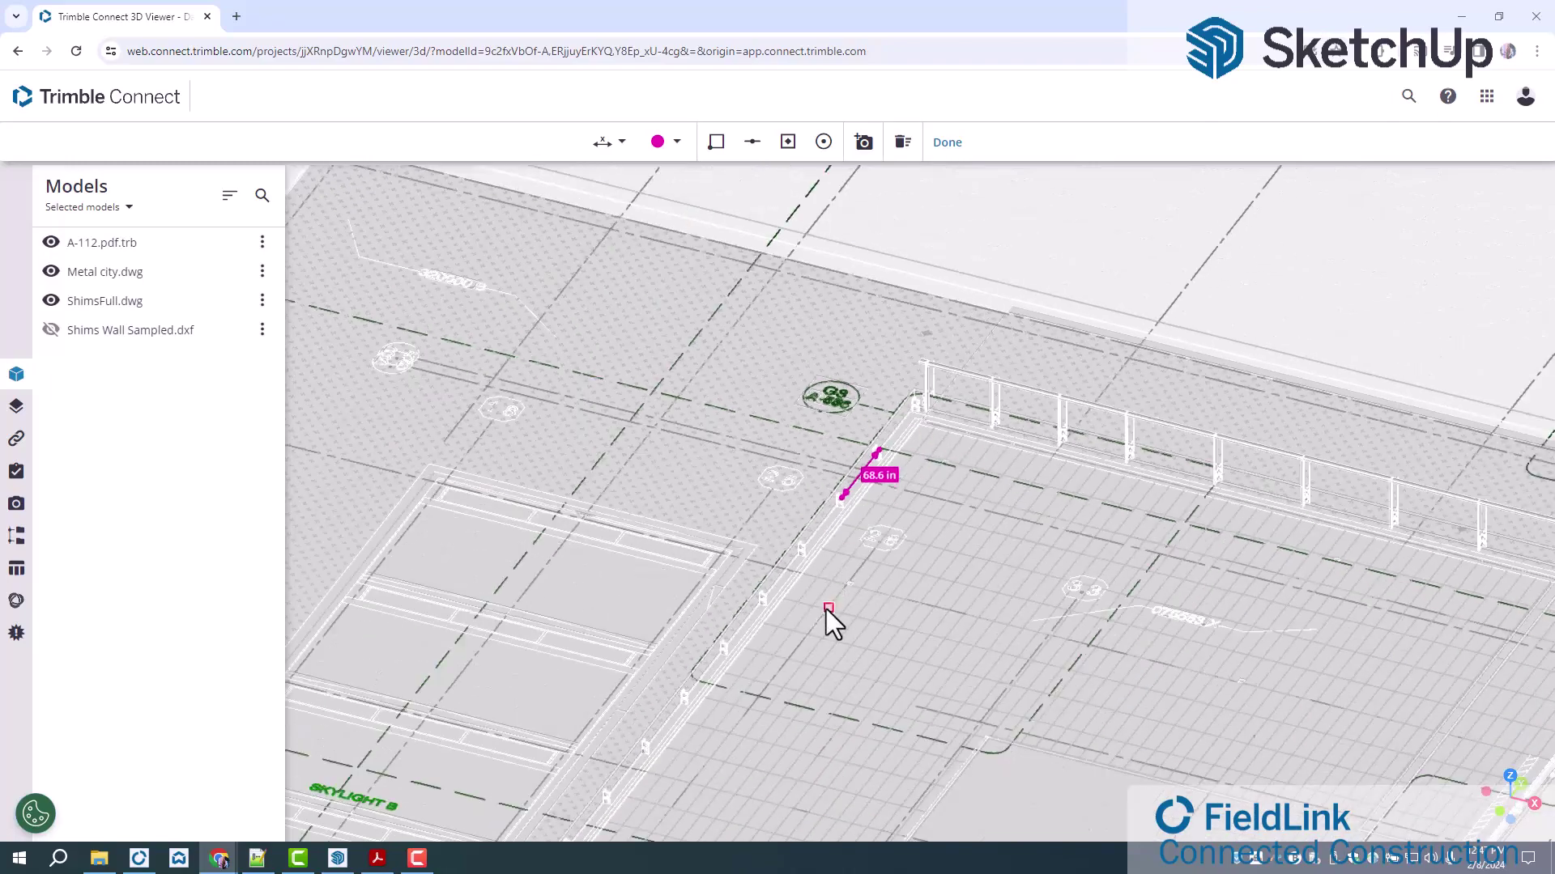
scroll(824, 581, "up", 5)
middle_click_drag(831, 541, 905, 504)
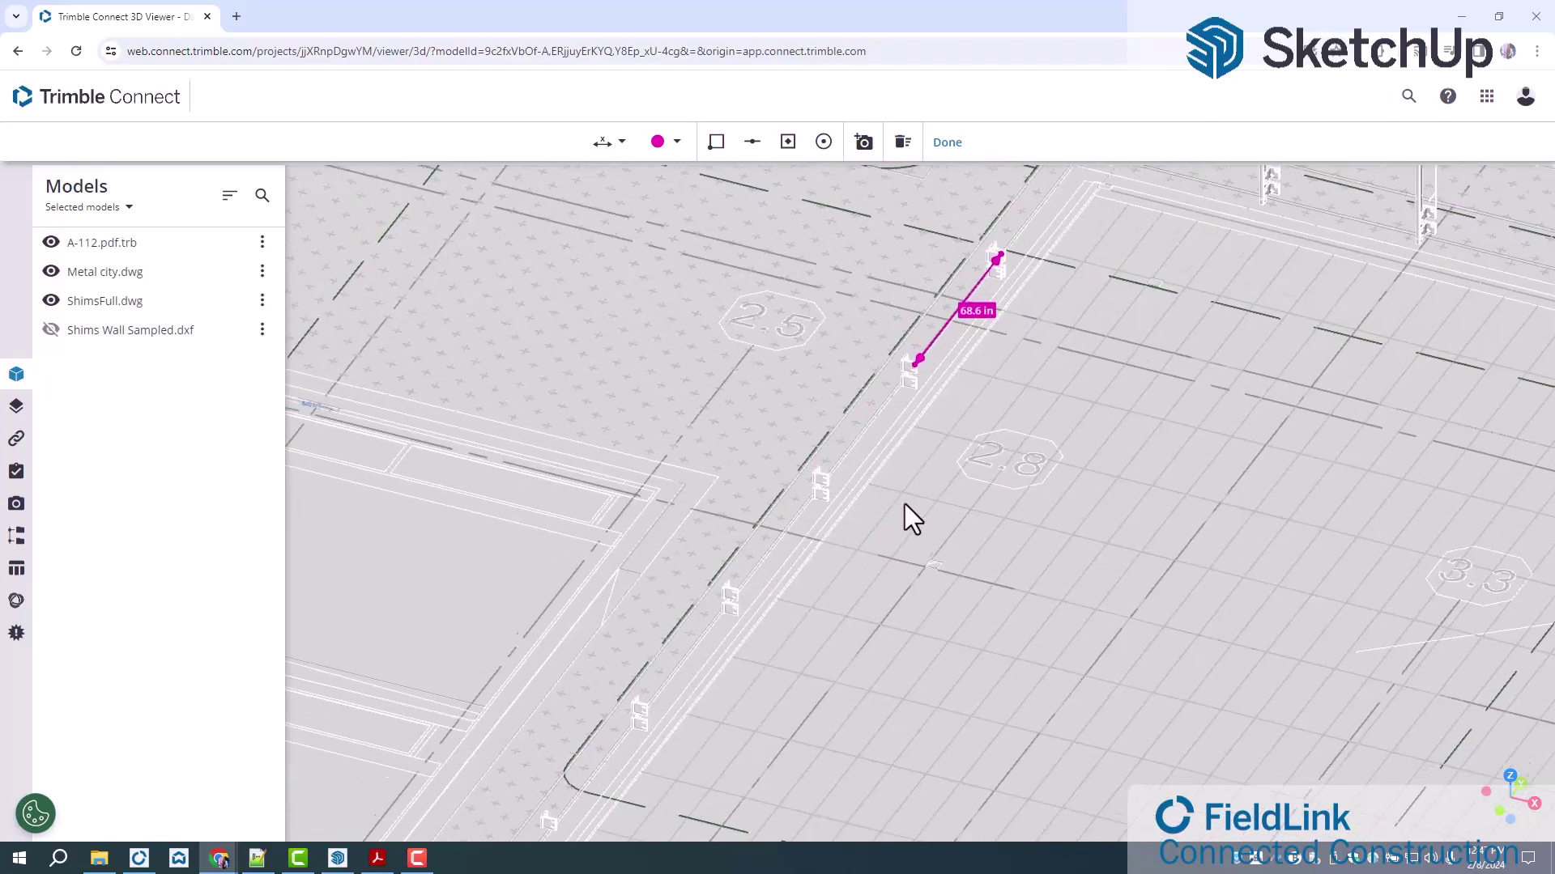
left_click_drag(760, 542, 836, 527)
scroll(804, 519, "down", 3)
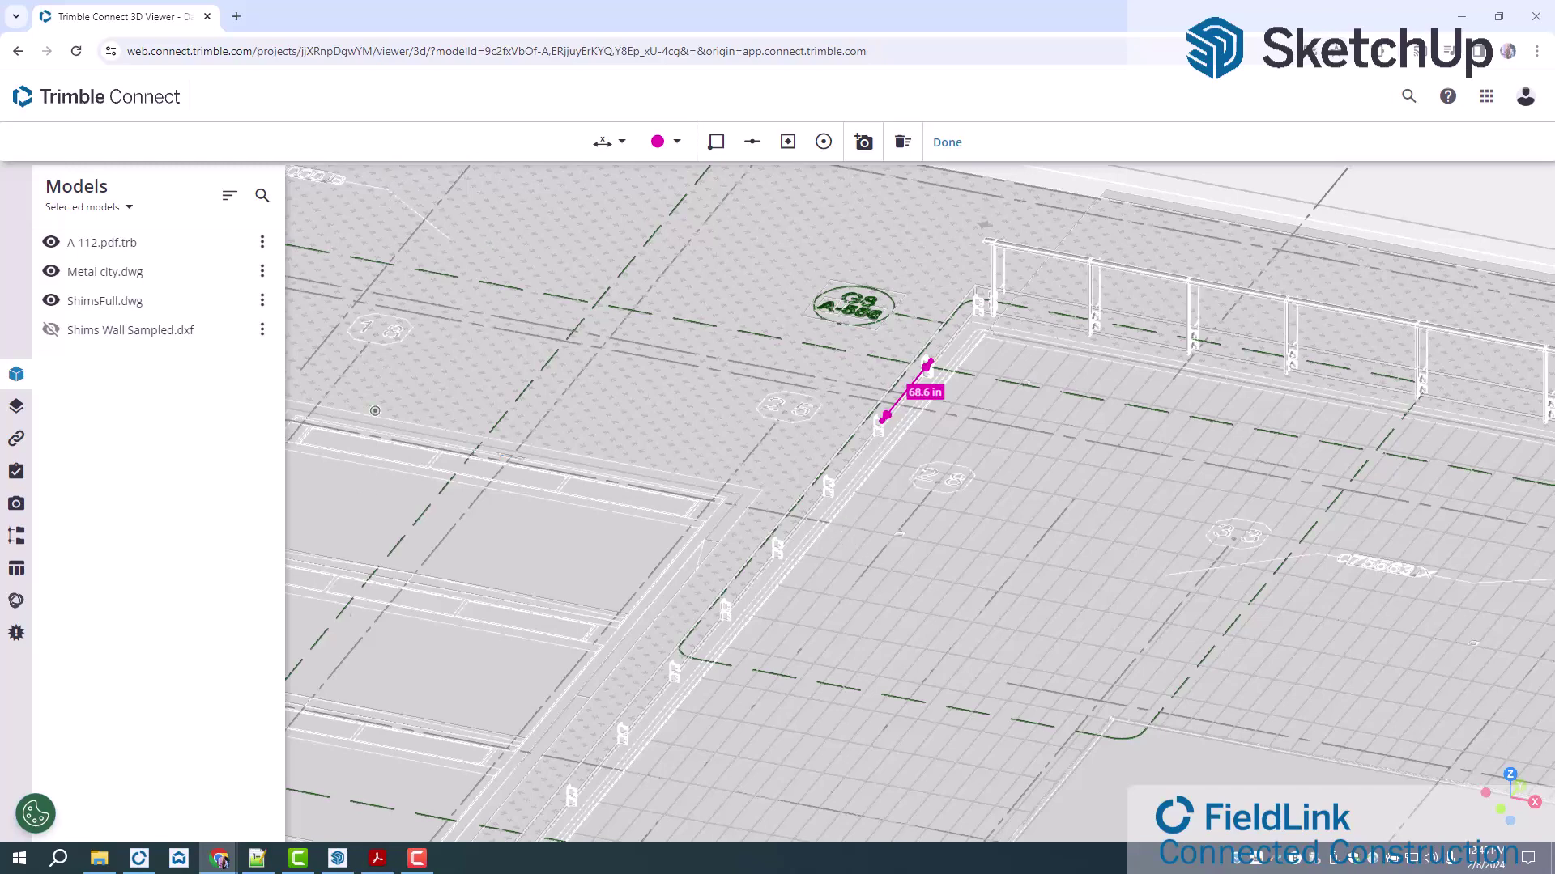
left_click(338, 858)
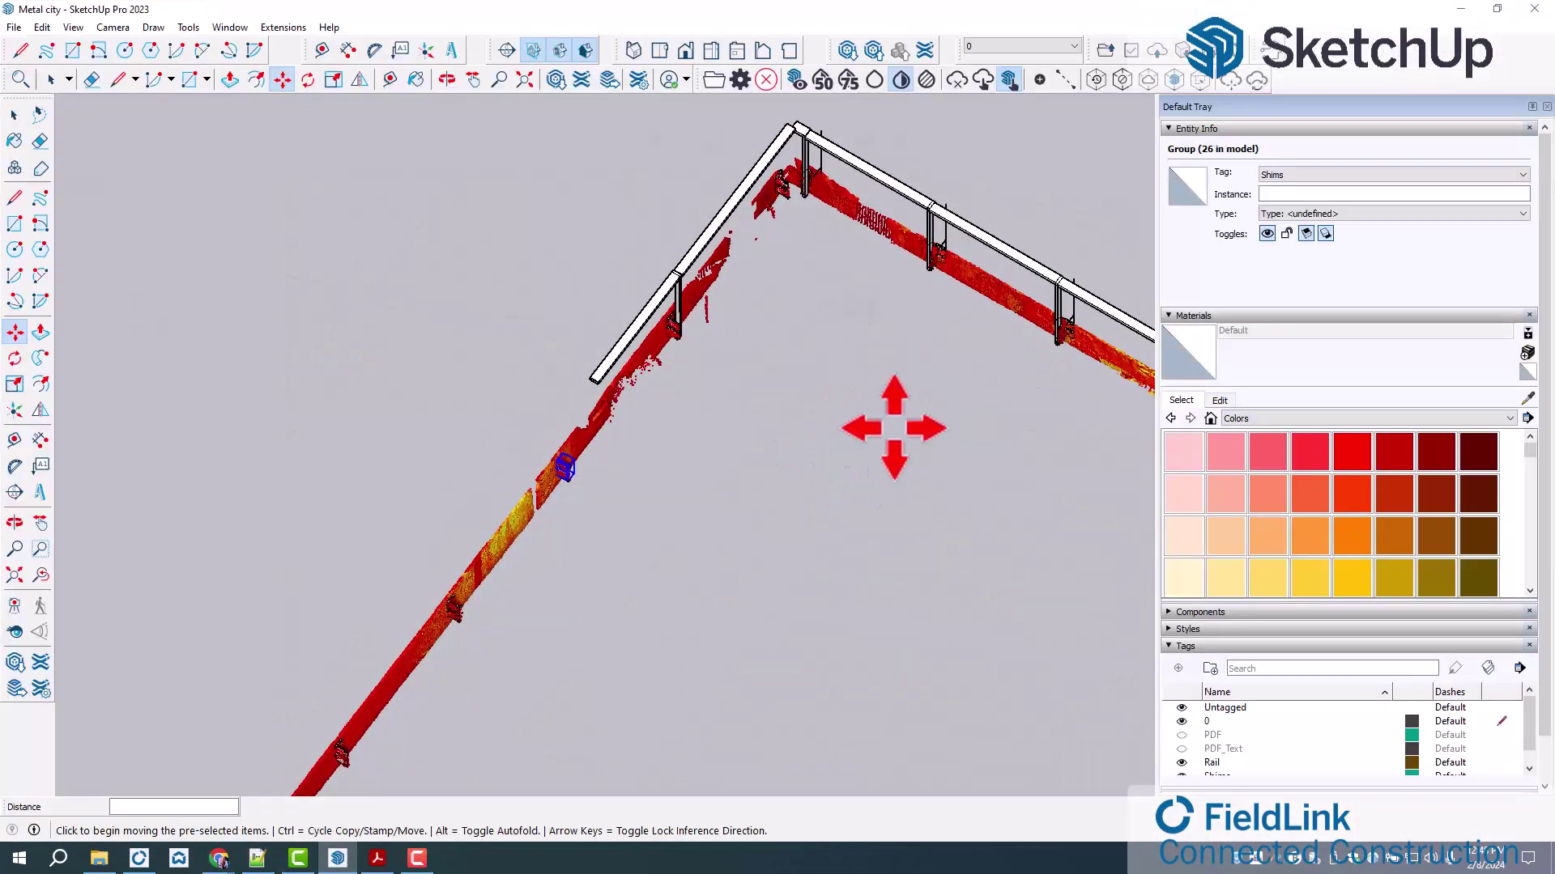